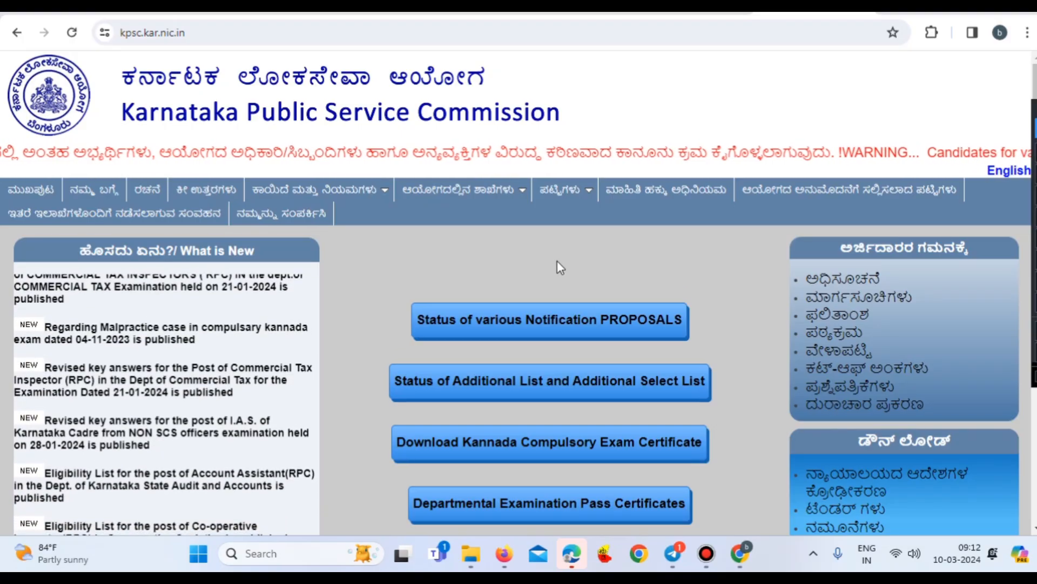
Step: In a new browser tab, search Google for kpsc and open the Karnataka Public Service Commission website
{"action": "left_click", "coordinate": [886, 6]}
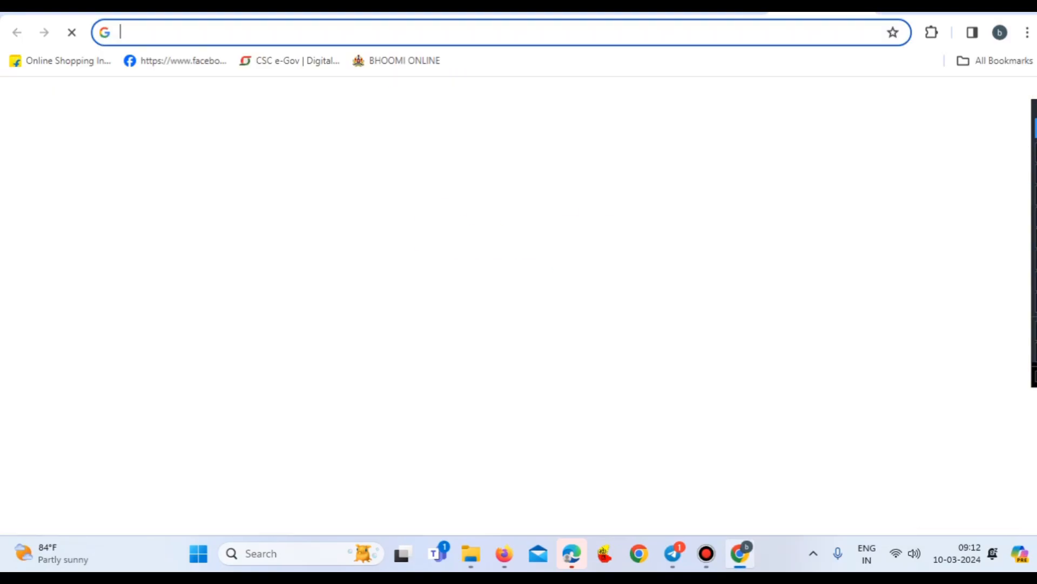
{"action": "left_click", "coordinate": [778, 30]}
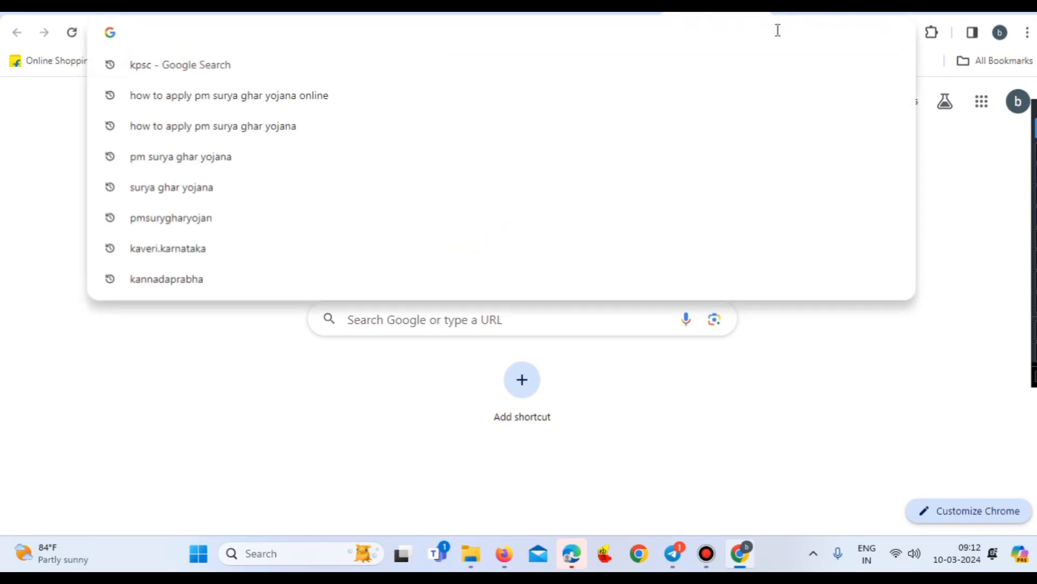
{"action": "left_click", "coordinate": [189, 65]}
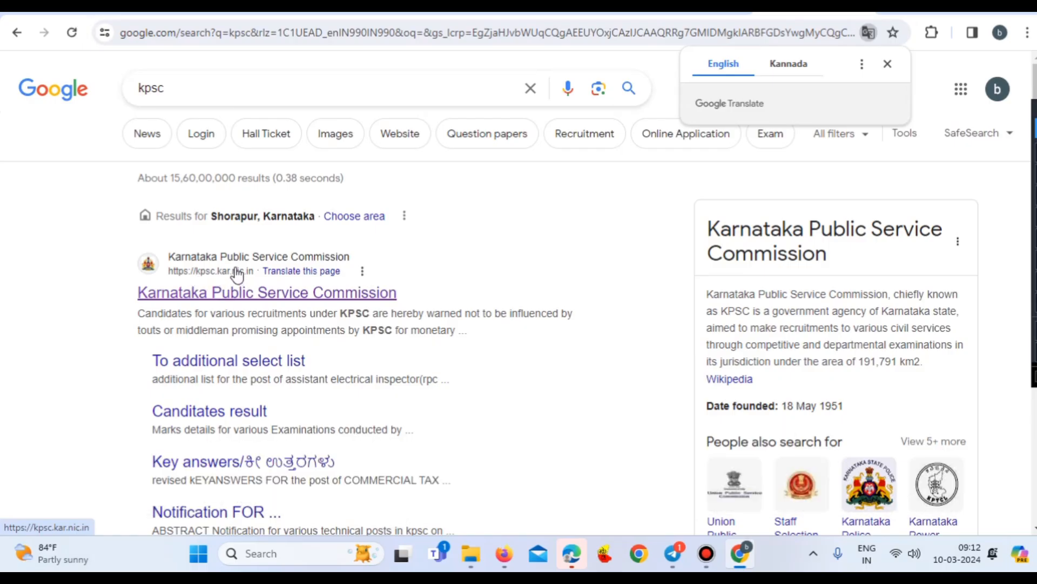
{"action": "left_click", "coordinate": [235, 267]}
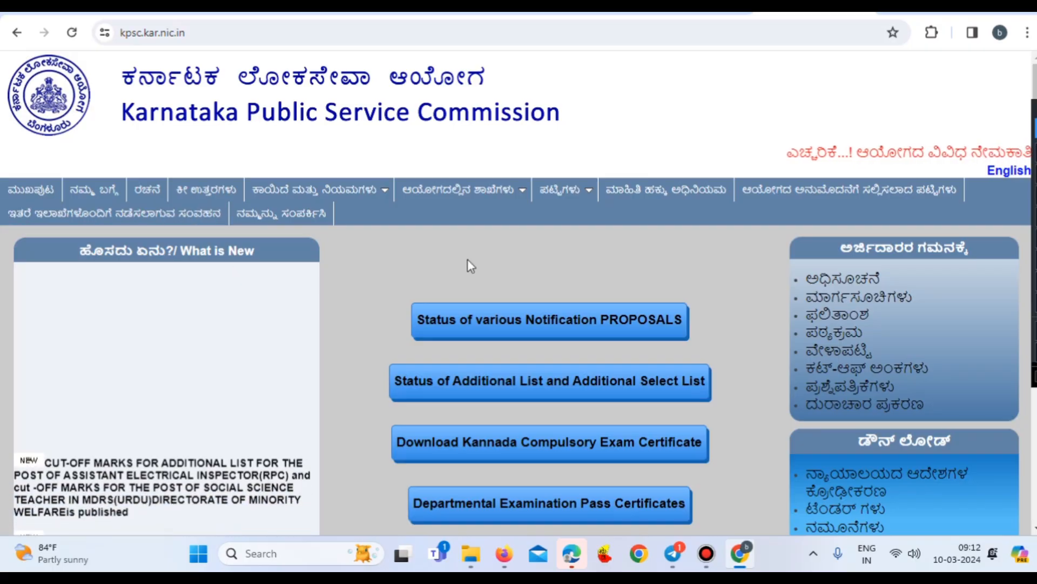
Step: Open the commission's page for applying online for various notifications
{"action": "scroll", "coordinate": [497, 248], "scroll_direction": "down", "scroll_amount": 3}
{"action": "scroll", "coordinate": [501, 255], "scroll_direction": "down", "scroll_amount": 7}
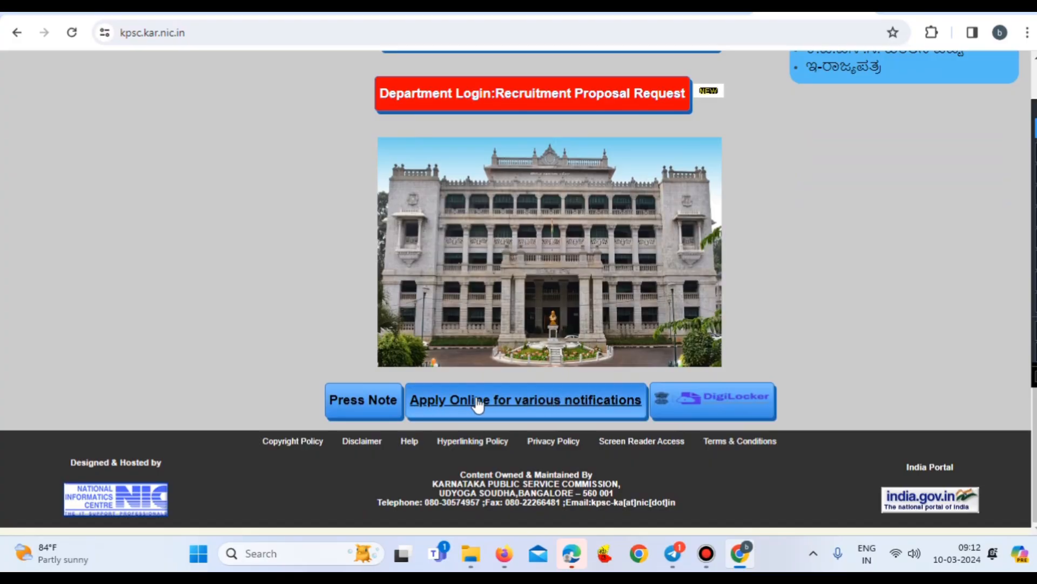
{"action": "left_click", "coordinate": [557, 406]}
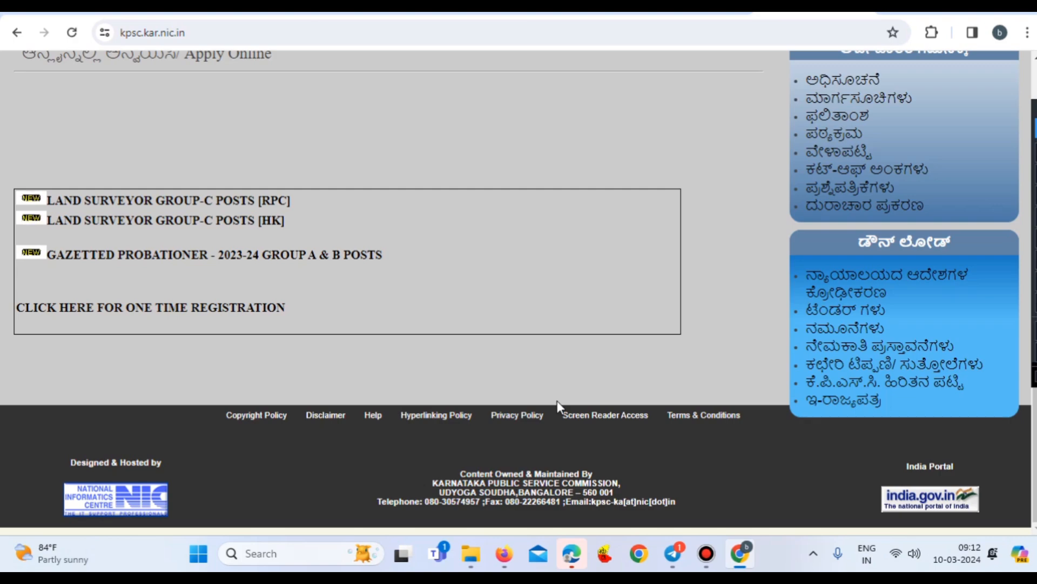
Step: Outline in red the Land Surveyor Group-C [RPC], Land Surveyor Group-C [HK] and Gazetted Probationer 2023-24 entries
{"action": "scroll", "coordinate": [557, 400], "scroll_direction": "up", "scroll_amount": 1}
{"action": "scroll", "coordinate": [557, 401], "scroll_direction": "up", "scroll_amount": 2}
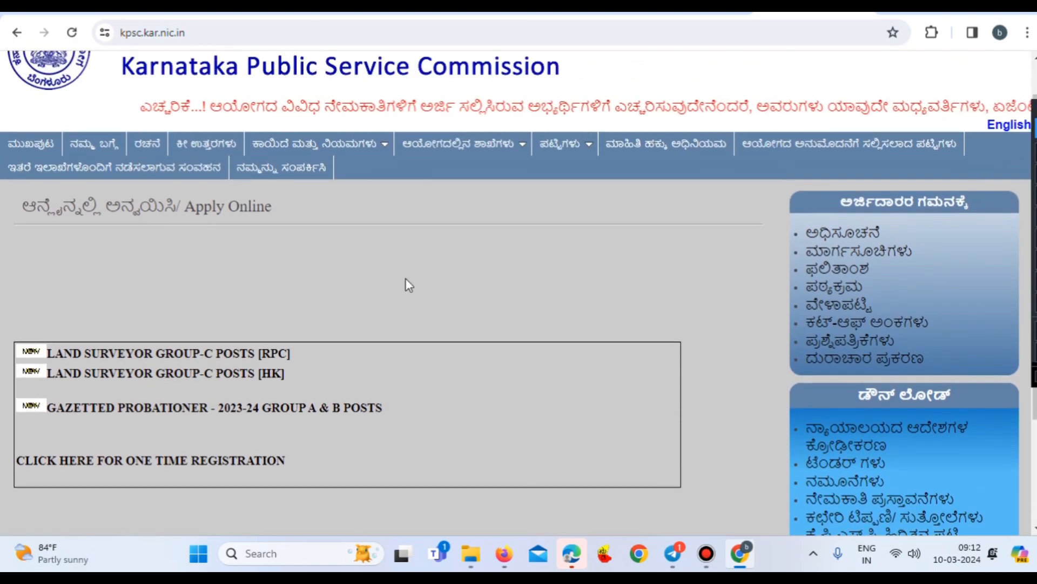
{"action": "scroll", "coordinate": [407, 284], "scroll_direction": "up", "scroll_amount": 1}
{"action": "scroll", "coordinate": [545, 306], "scroll_direction": "down", "scroll_amount": 3}
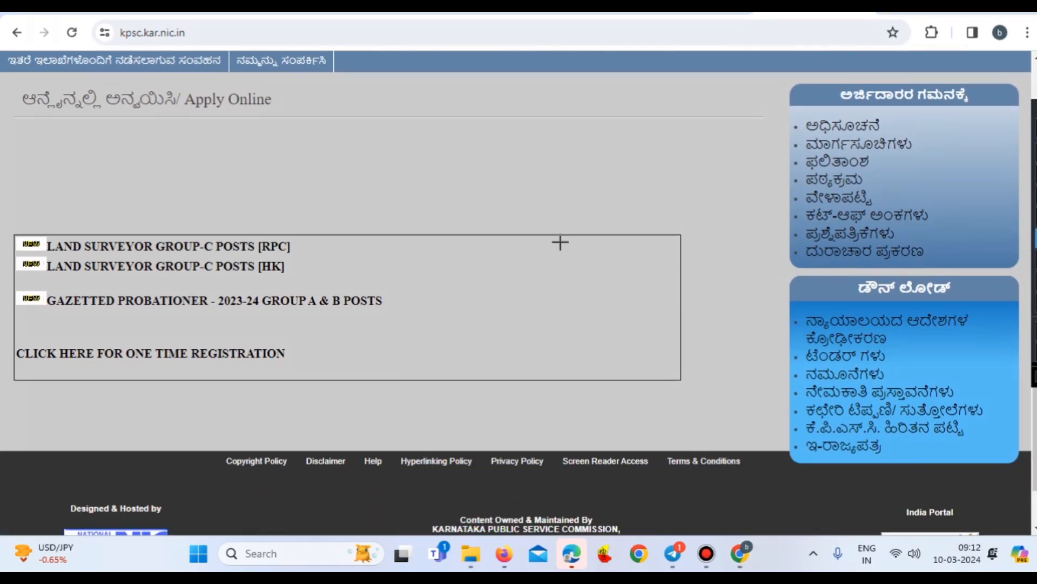
{"action": "mouse_move", "coordinate": [6, 219]}
{"action": "left_mouse_down"}
{"action": "mouse_move", "coordinate": [8, 282]}
{"action": "mouse_move", "coordinate": [170, 258]}
{"action": "mouse_move", "coordinate": [310, 258]}
{"action": "left_mouse_up"}
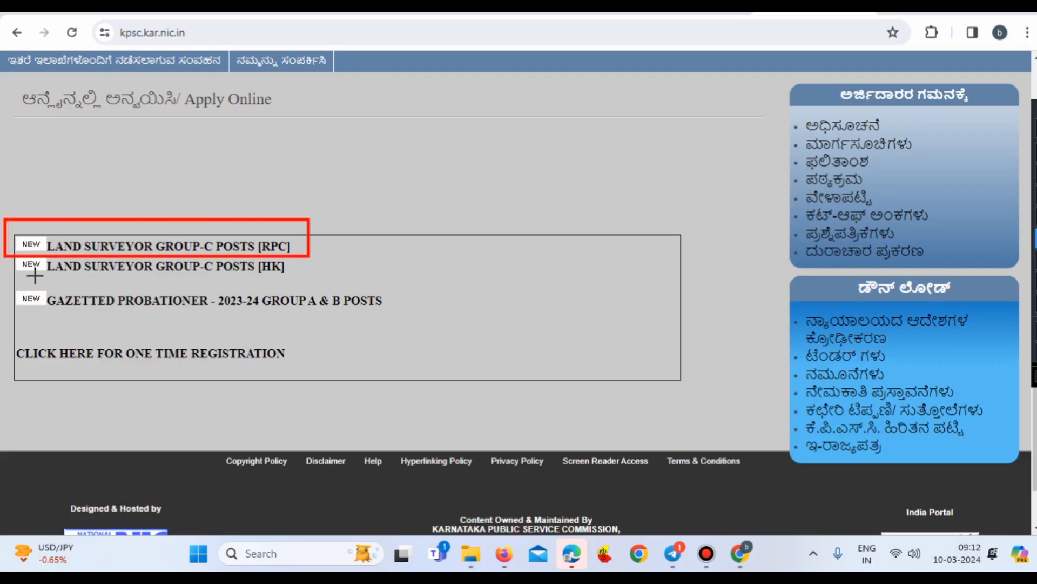
{"action": "mouse_move", "coordinate": [5, 254]}
{"action": "left_mouse_down"}
{"action": "mouse_move", "coordinate": [22, 278]}
{"action": "mouse_move", "coordinate": [302, 277]}
{"action": "left_mouse_up"}
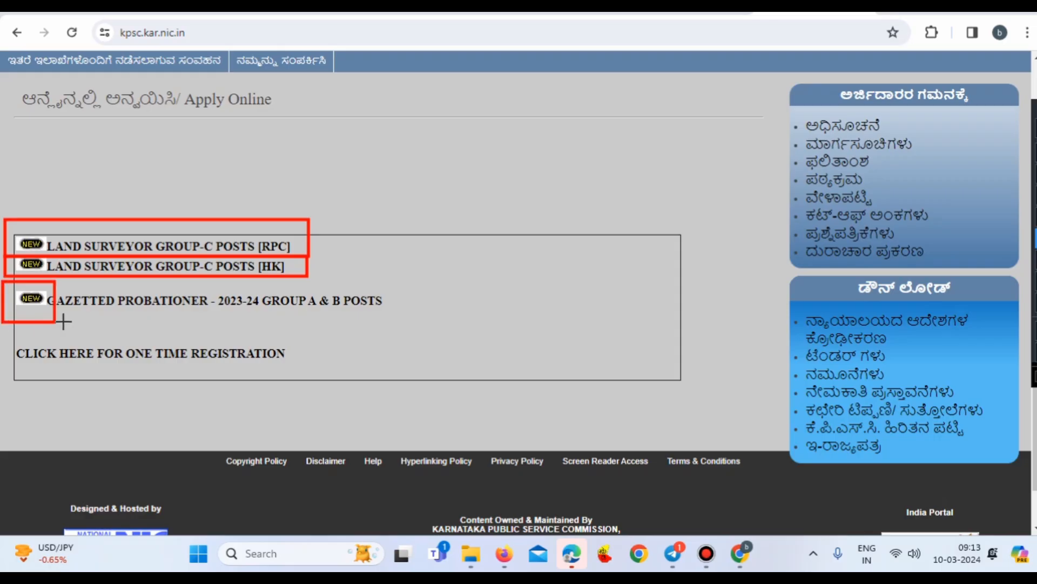
{"action": "left_click_drag", "start_coordinate": [63, 321], "coordinate": [394, 320]}
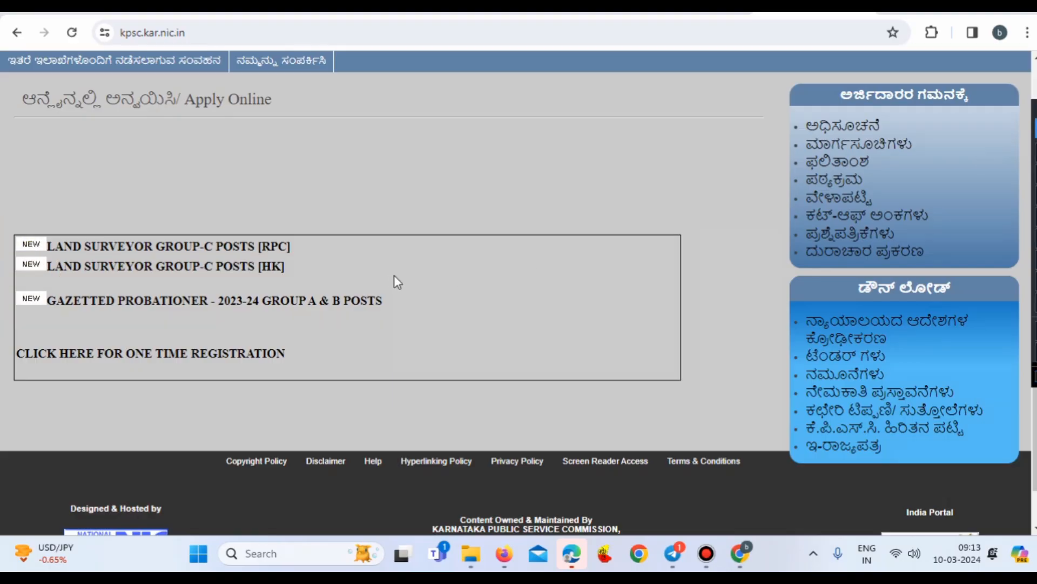
Step: Outline the one time registration link in red, and undo that outline
{"action": "scroll", "coordinate": [391, 275], "scroll_direction": "up", "scroll_amount": 3}
{"action": "scroll", "coordinate": [390, 274], "scroll_direction": "down", "scroll_amount": 3}
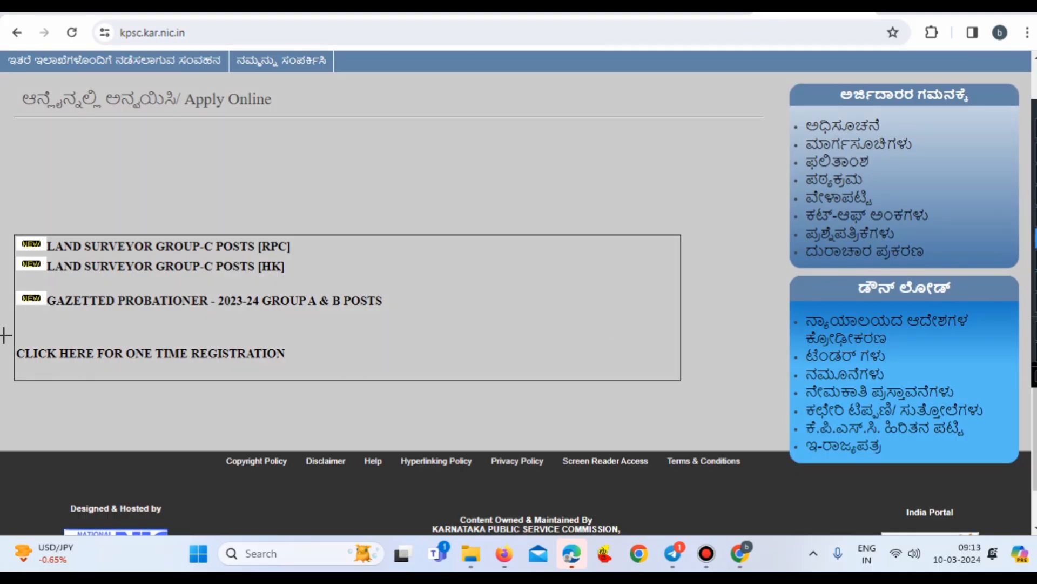
{"action": "left_click_drag", "start_coordinate": [5, 335], "coordinate": [330, 377]}
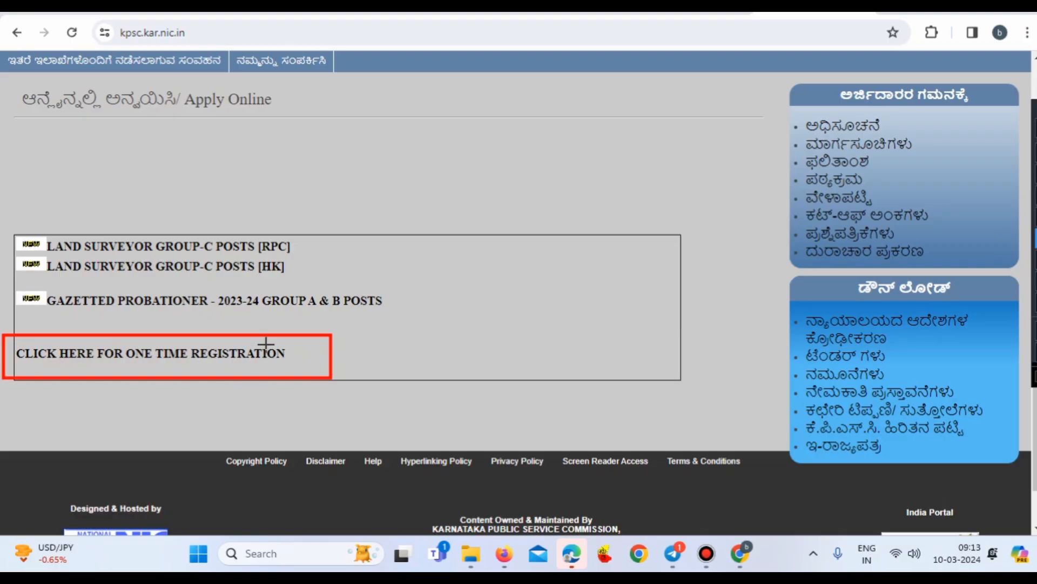
{"action": "key", "text": "ctrl+z"}
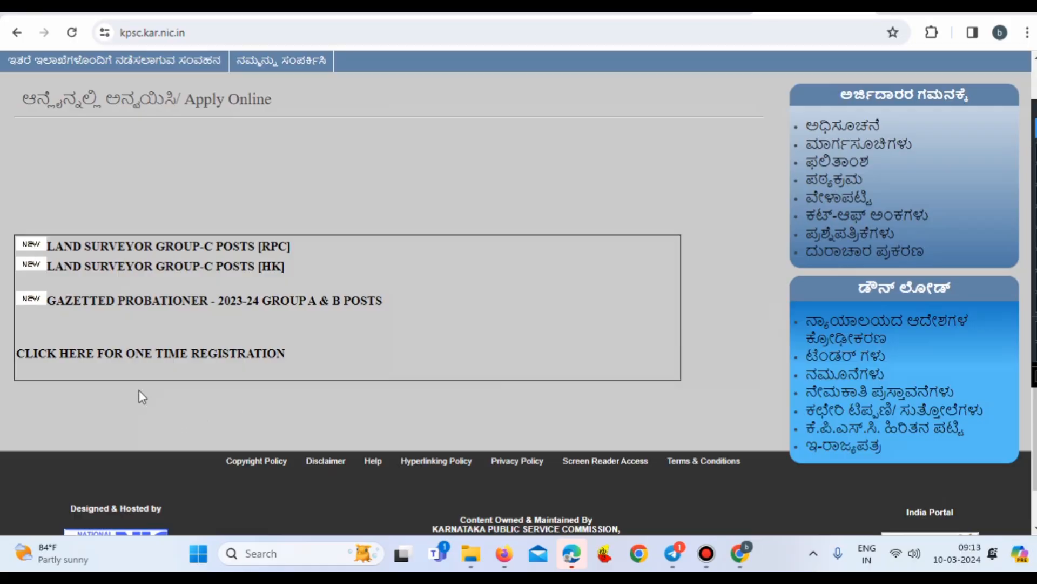
Step: Open the one time registration portal from the Apply Online page
{"action": "left_click", "coordinate": [140, 353]}
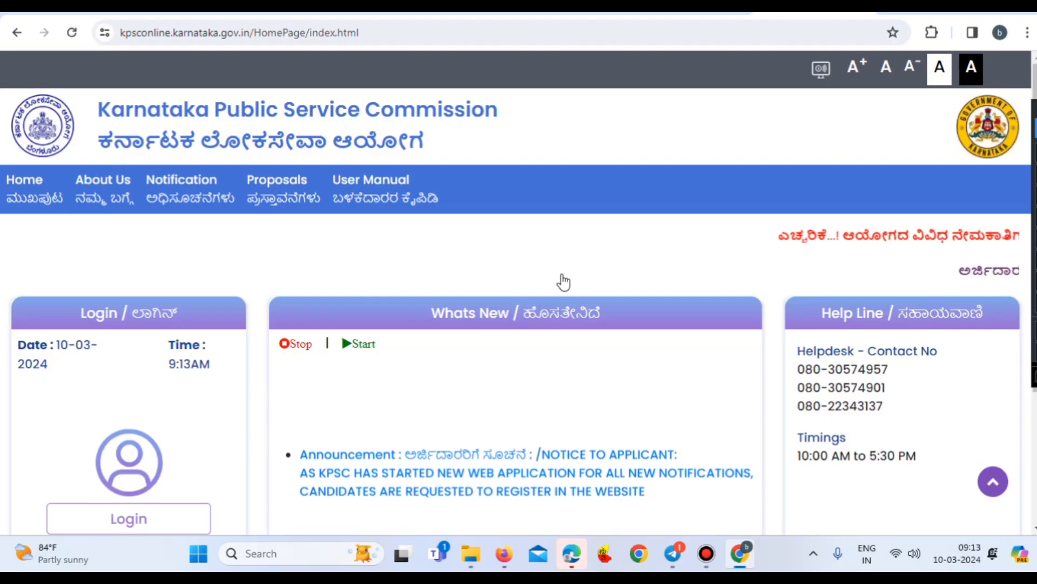
{"action": "scroll", "coordinate": [528, 293], "scroll_direction": "down", "scroll_amount": 1}
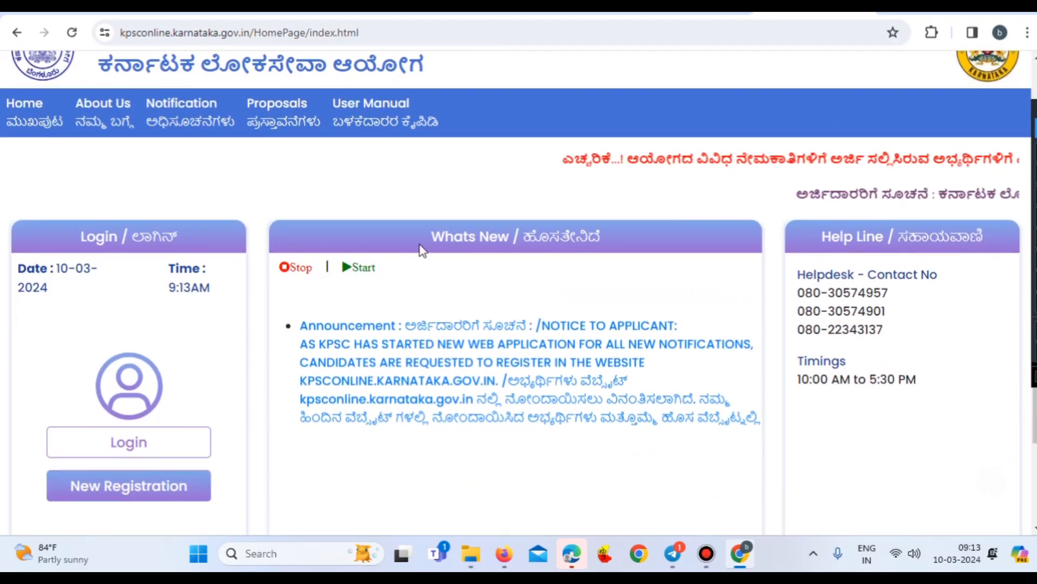
{"action": "scroll", "coordinate": [422, 249], "scroll_direction": "down", "scroll_amount": 2}
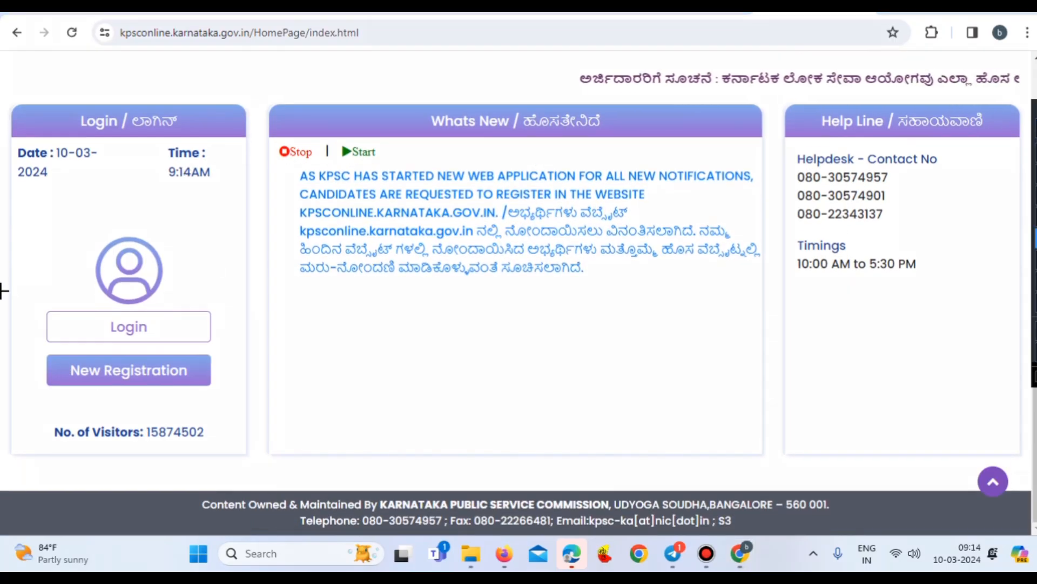
Step: Outline in red the Login heading, the Login option and the New Registration option
{"action": "left_click_drag", "start_coordinate": [56, 93], "coordinate": [241, 145]}
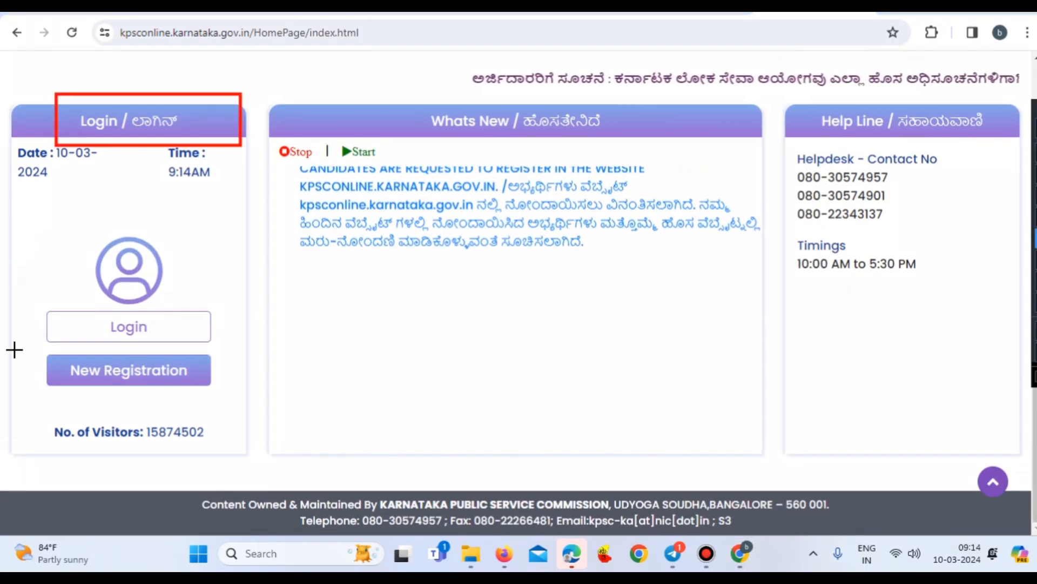
{"action": "mouse_move", "coordinate": [18, 290]}
{"action": "left_mouse_down"}
{"action": "mouse_move", "coordinate": [115, 338]}
{"action": "mouse_move", "coordinate": [232, 350]}
{"action": "left_mouse_up"}
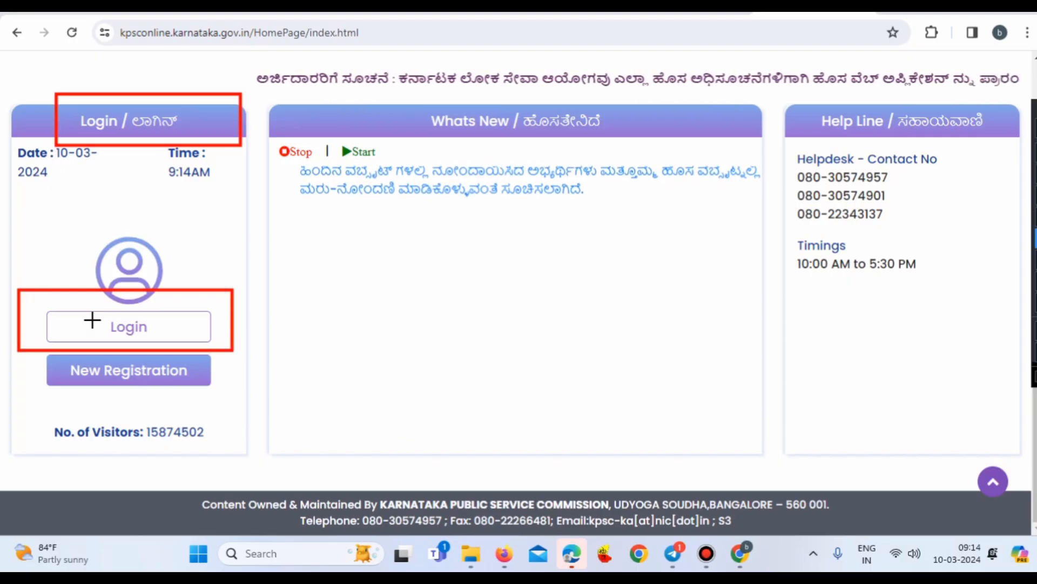
{"action": "left_click_drag", "start_coordinate": [93, 320], "coordinate": [196, 338]}
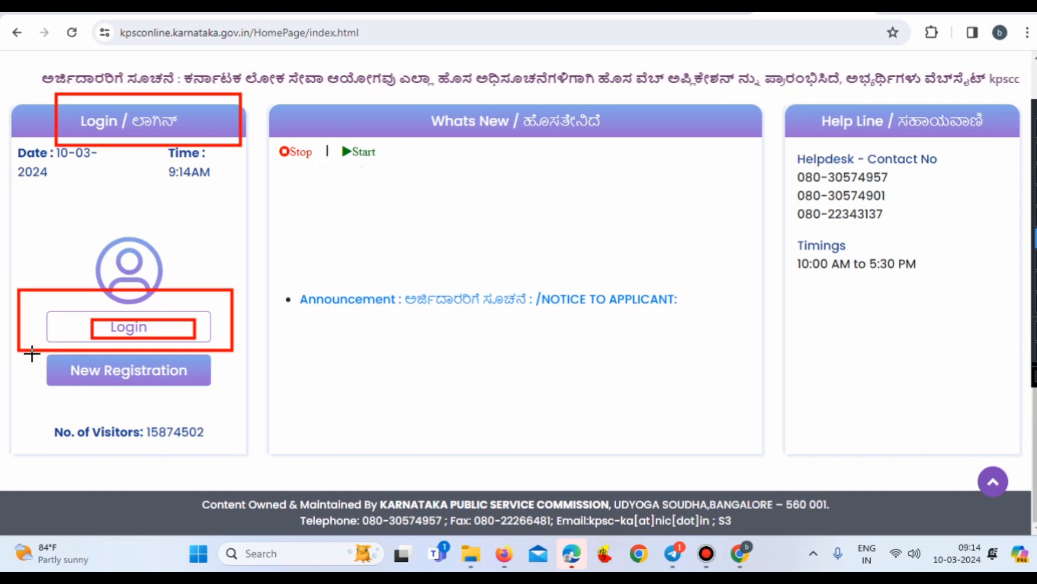
{"action": "mouse_move", "coordinate": [32, 354]}
{"action": "left_mouse_down"}
{"action": "mouse_move", "coordinate": [129, 399]}
{"action": "mouse_move", "coordinate": [219, 396]}
{"action": "left_mouse_up"}
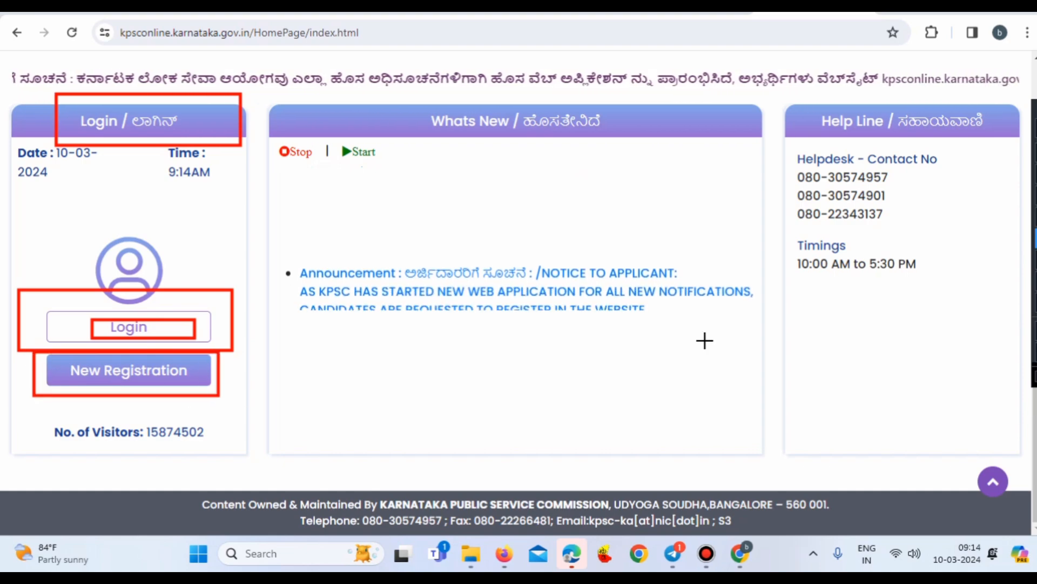
Step: Open the new applicant registration form from the portal's login section
{"action": "left_click", "coordinate": [139, 370]}
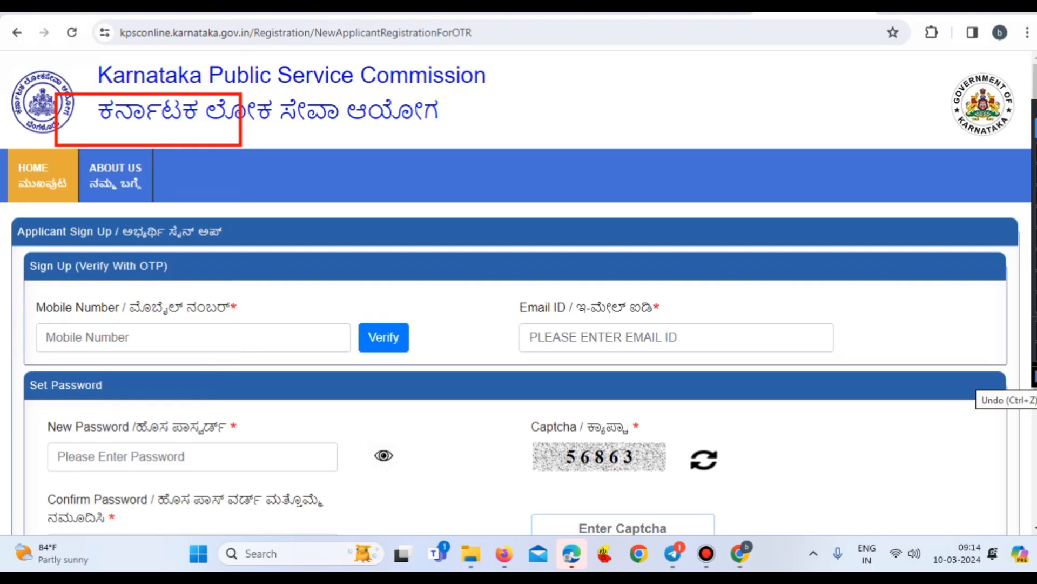
{"action": "scroll", "coordinate": [718, 340], "scroll_direction": "down", "scroll_amount": 2}
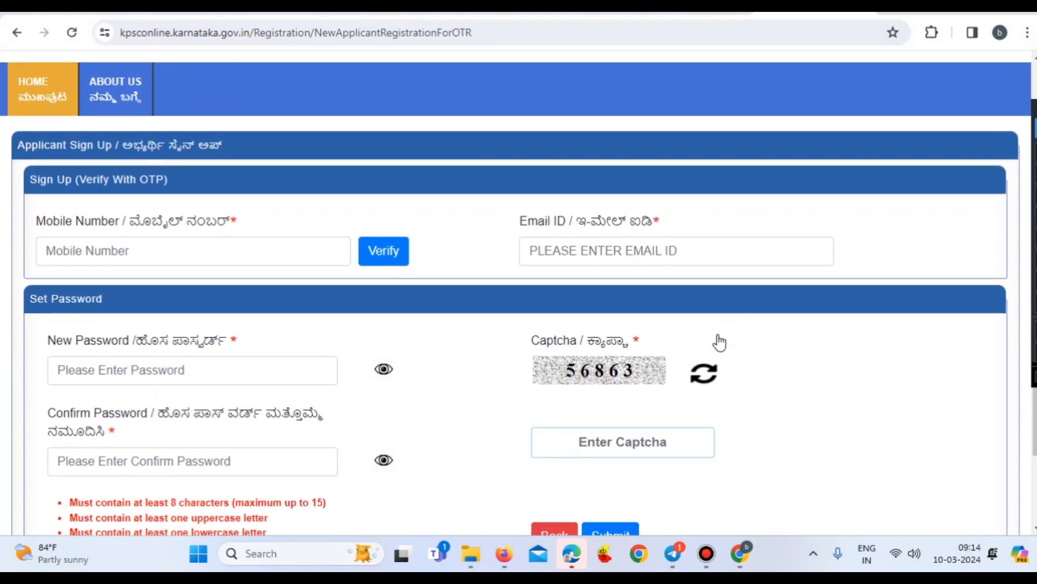
{"action": "scroll", "coordinate": [719, 342], "scroll_direction": "down", "scroll_amount": 1}
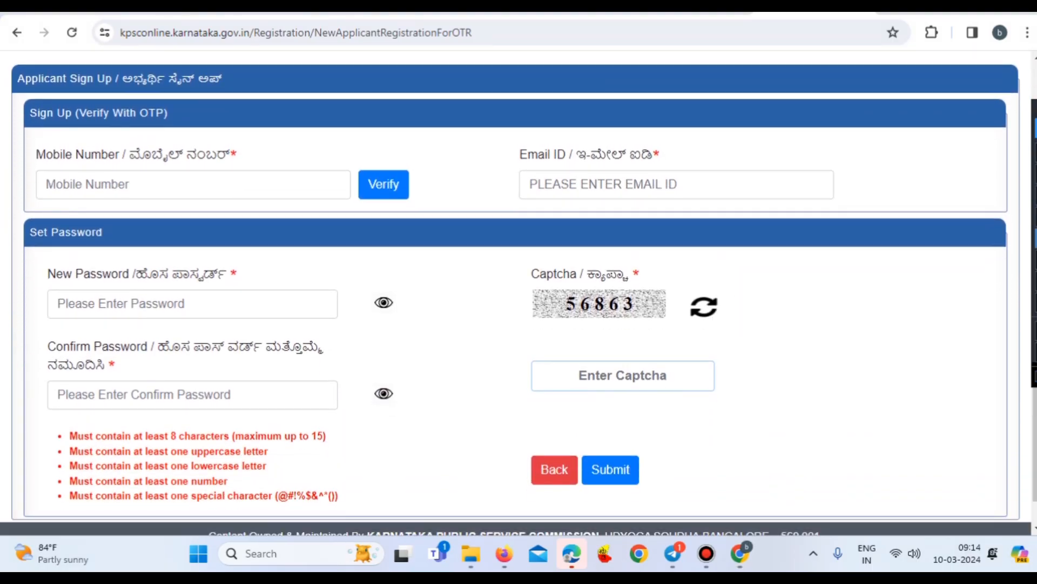
Step: Draw red arrows pointing to the mobile number, Verify, email ID, new password and confirm password parts of the form
{"action": "left_click_drag", "start_coordinate": [360, 121], "coordinate": [212, 193]}
{"action": "left_click_drag", "start_coordinate": [803, 134], "coordinate": [679, 182]}
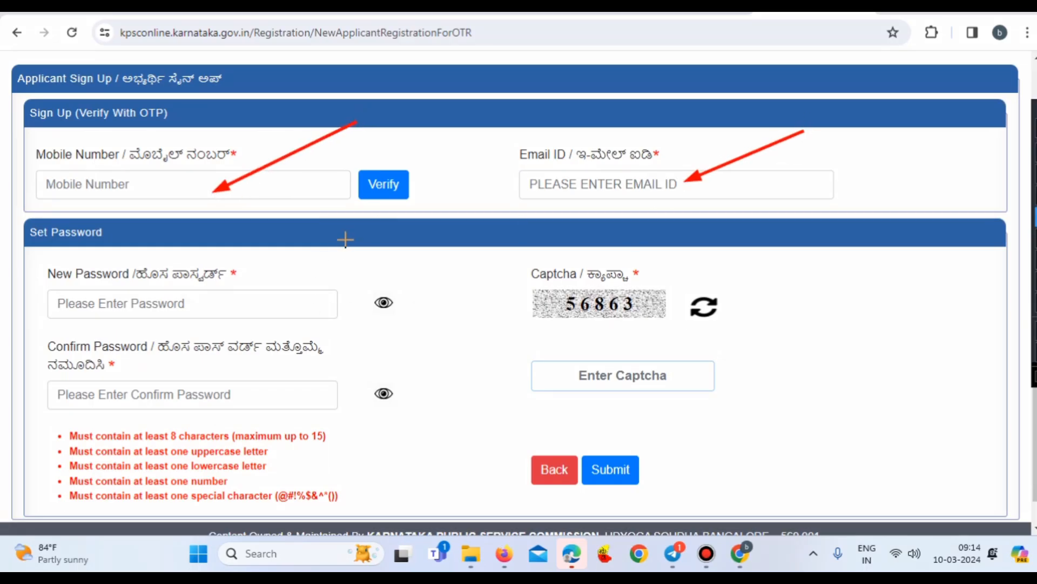
{"action": "left_click_drag", "start_coordinate": [345, 240], "coordinate": [262, 301]}
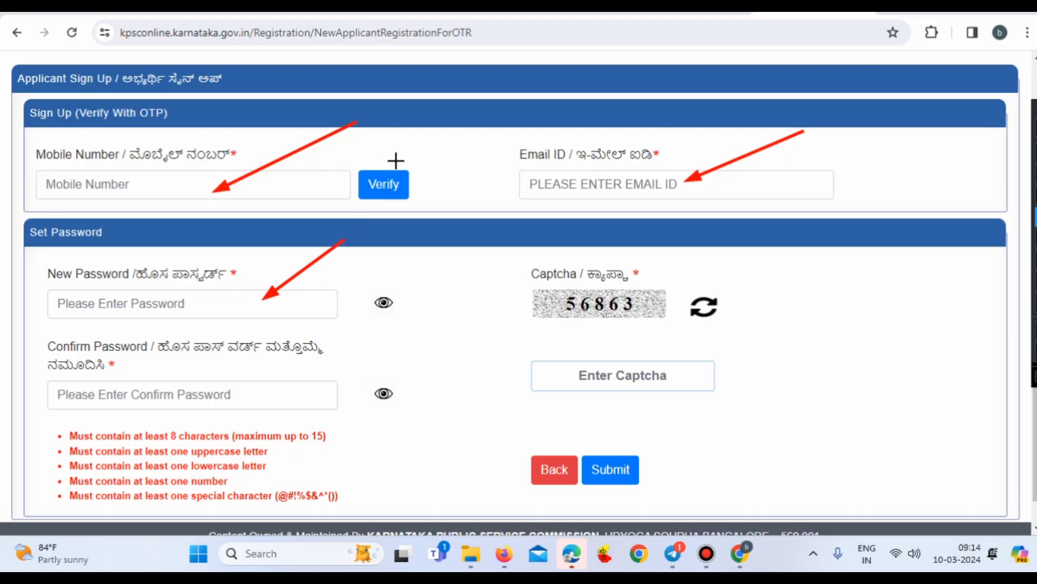
{"action": "left_click_drag", "start_coordinate": [472, 126], "coordinate": [409, 169]}
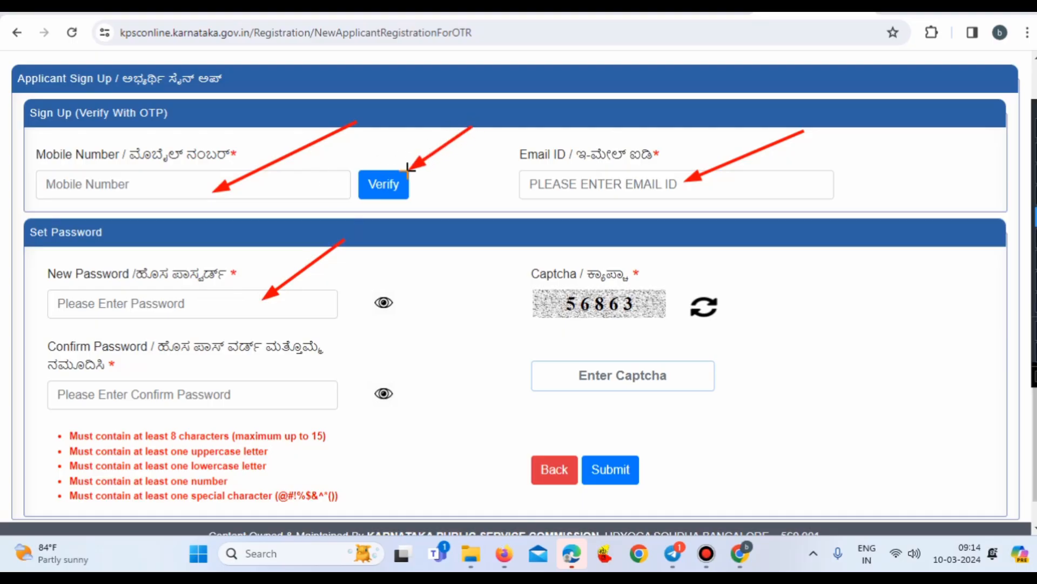
{"action": "left_click_drag", "start_coordinate": [871, 140], "coordinate": [797, 178]}
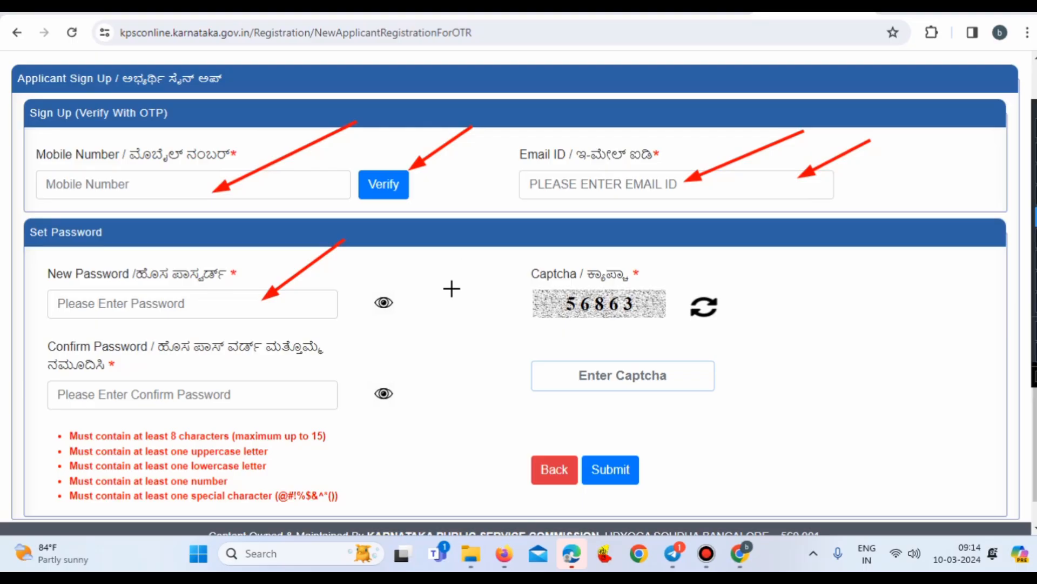
{"action": "left_click_drag", "start_coordinate": [349, 330], "coordinate": [272, 388]}
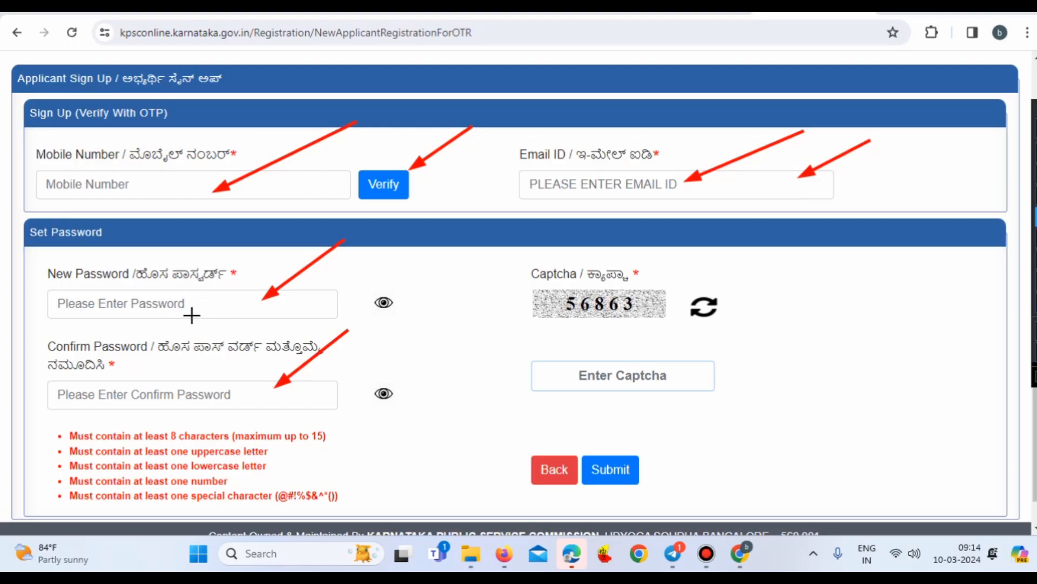
Step: Draw red arrows at the password rules and one downward arrow beside the two password fields
{"action": "left_click_drag", "start_coordinate": [416, 416], "coordinate": [324, 431]}
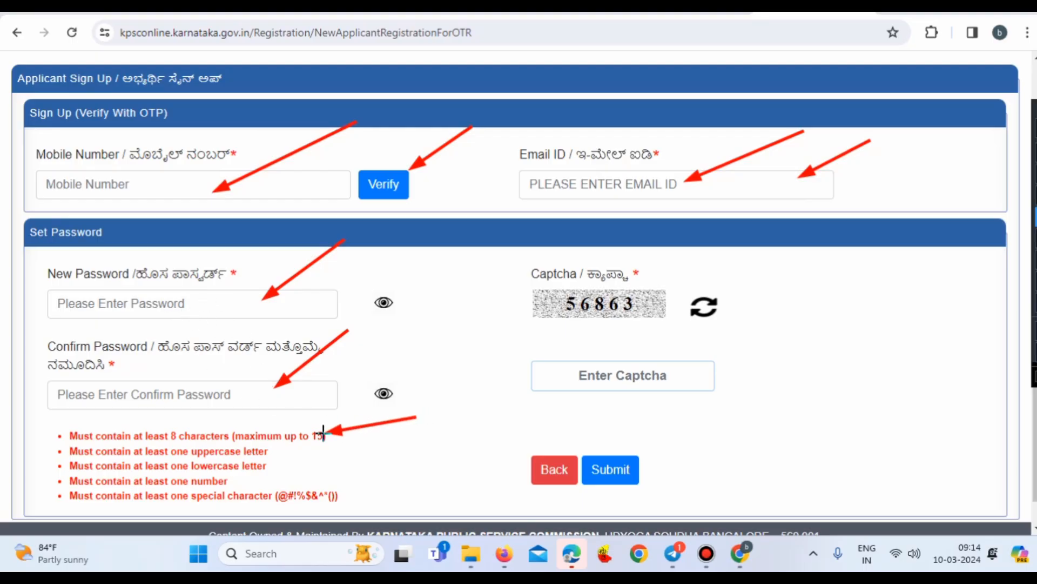
{"action": "left_click_drag", "start_coordinate": [389, 447], "coordinate": [306, 452]}
{"action": "left_click_drag", "start_coordinate": [394, 463], "coordinate": [303, 483]}
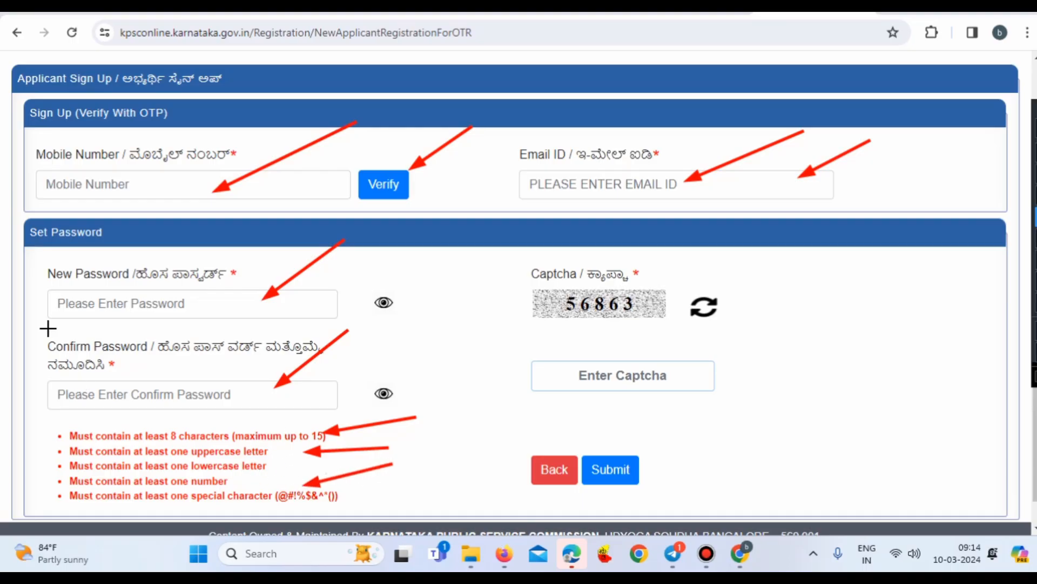
{"action": "left_click_drag", "start_coordinate": [28, 254], "coordinate": [32, 404]}
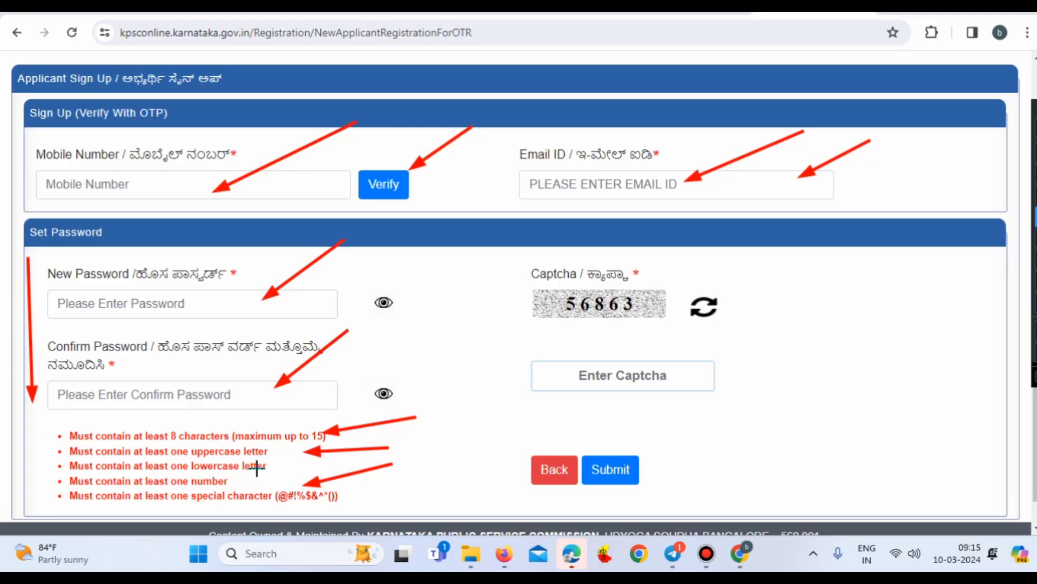
Step: Draw red arrows pointing to the captcha image, the captcha entry field and the Submit option
{"action": "left_click_drag", "start_coordinate": [799, 273], "coordinate": [697, 285]}
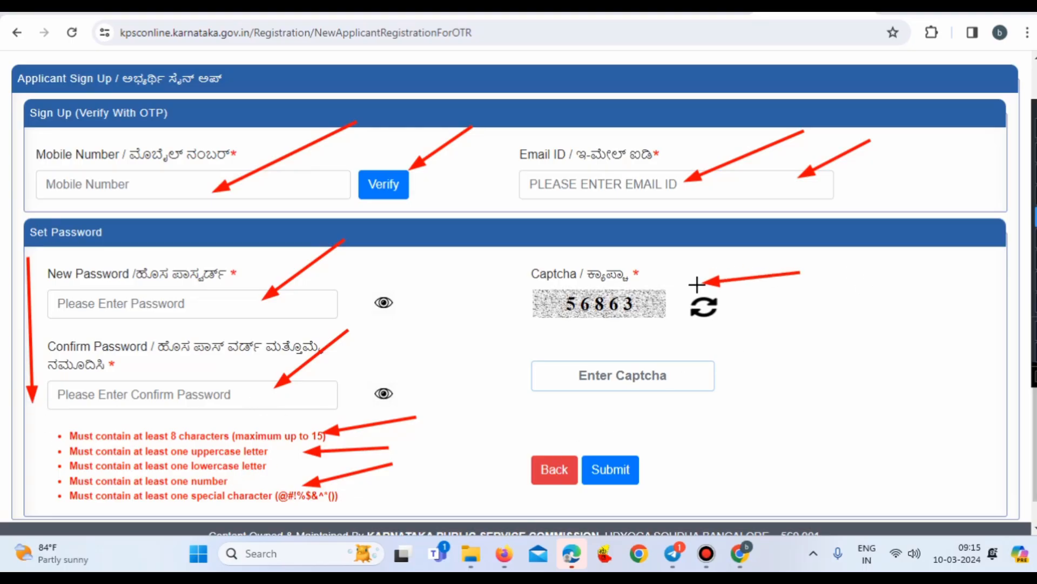
{"action": "left_click_drag", "start_coordinate": [801, 341], "coordinate": [664, 375]}
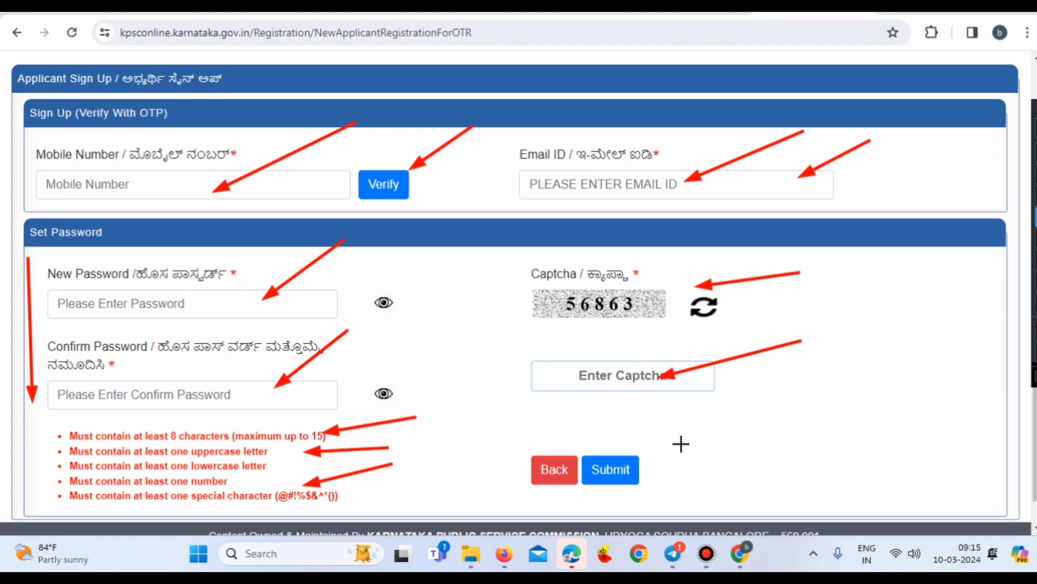
{"action": "left_click_drag", "start_coordinate": [760, 421], "coordinate": [628, 465]}
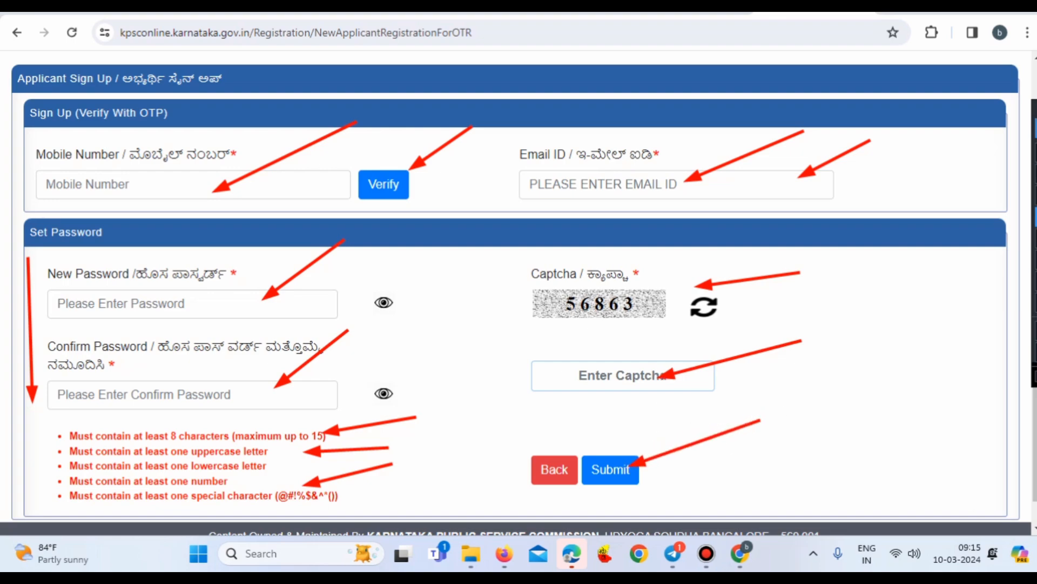
Step: Undo all the red arrows drawn over the applicant sign-up form
{"action": "key", "text": "ctrl+z"}
{"action": "key", "text": "ctrl+z"}
{"action": "key", "text": "ctrl+z"}
{"action": "key", "text": "ctrl+z"}
{"action": "key", "text": "ctrl+z"}
{"action": "key", "text": "ctrl+z"}
{"action": "key", "text": "ctrl+z"}
{"action": "key", "text": "ctrl+z"}
{"action": "key", "text": "ctrl+z"}
{"action": "key", "text": "ctrl+z"}
{"action": "key", "text": "ctrl+z"}
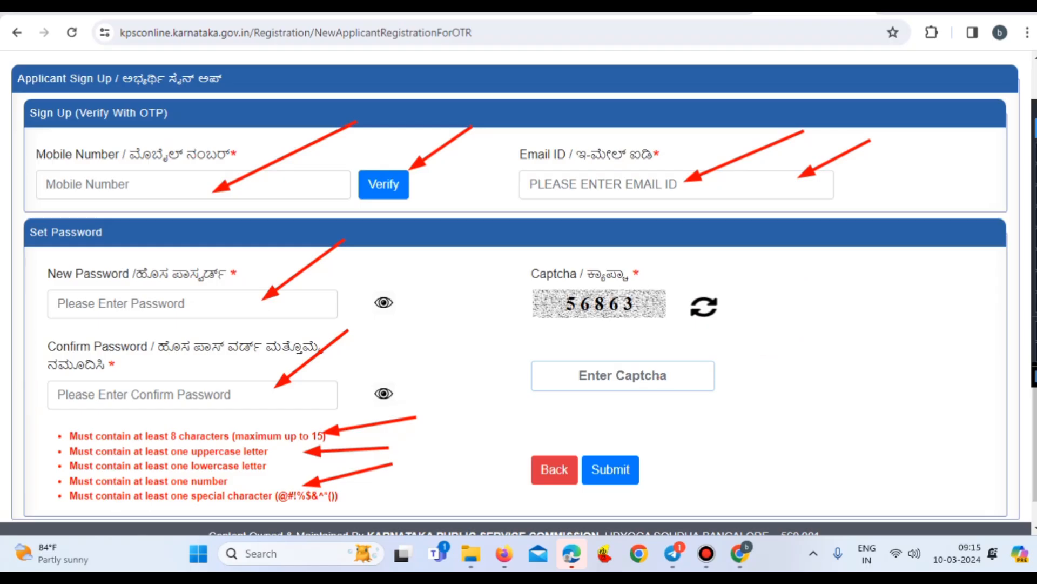
{"action": "key", "text": "ctrl+z"}
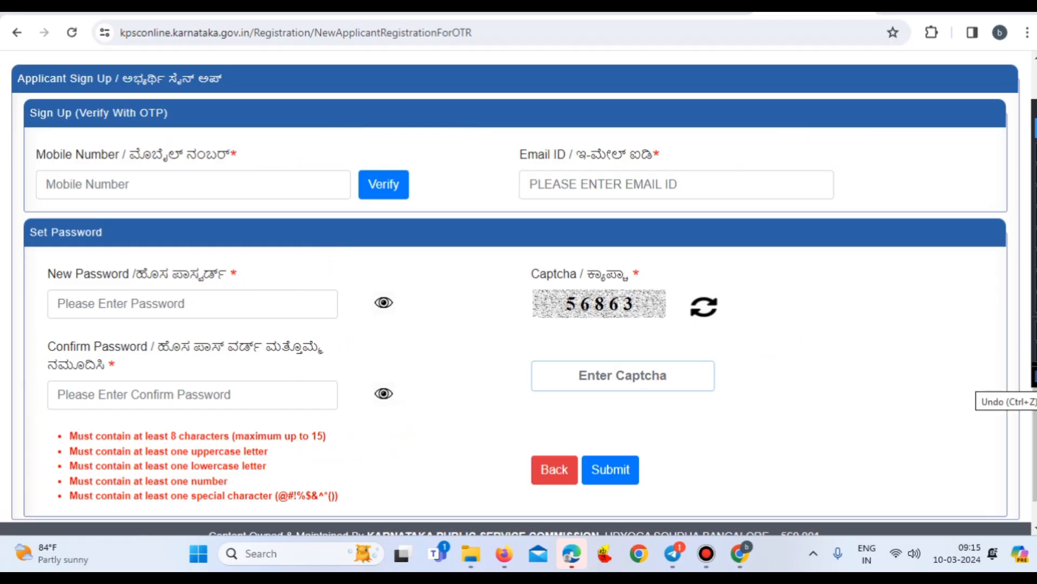
Step: Return to the KPSC home page and open the one time registration portal through Apply Online for various notifications
{"action": "scroll", "coordinate": [592, 357], "scroll_direction": "up", "scroll_amount": 3}
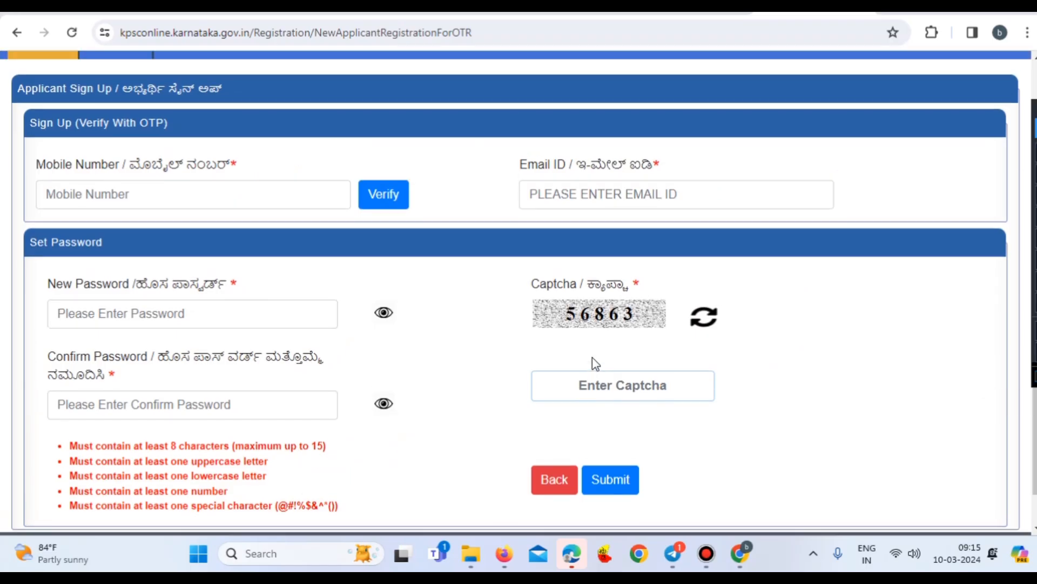
{"action": "left_click", "coordinate": [36, 178]}
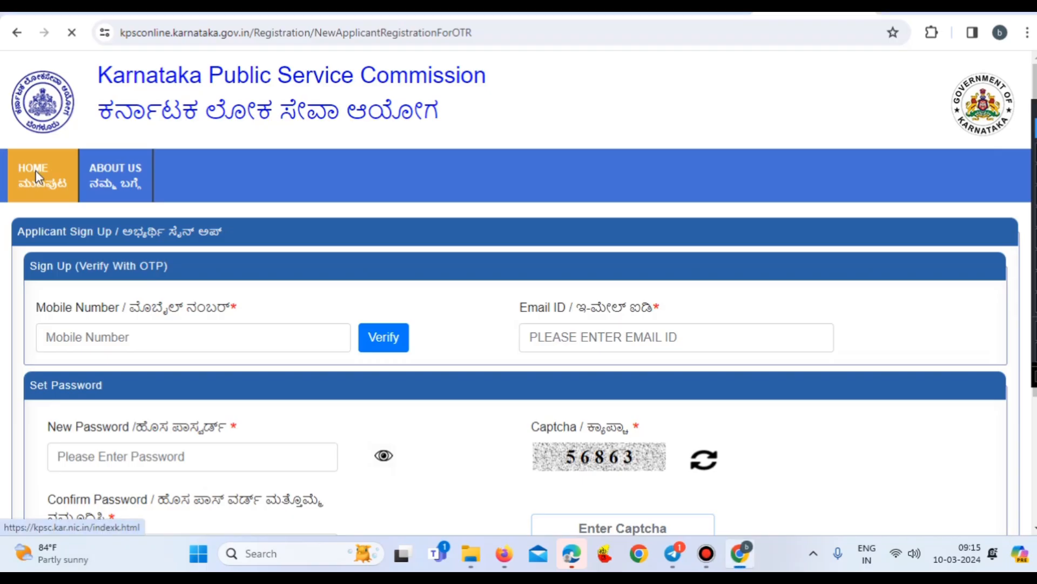
{"action": "scroll", "coordinate": [447, 238], "scroll_direction": "down", "scroll_amount": 10}
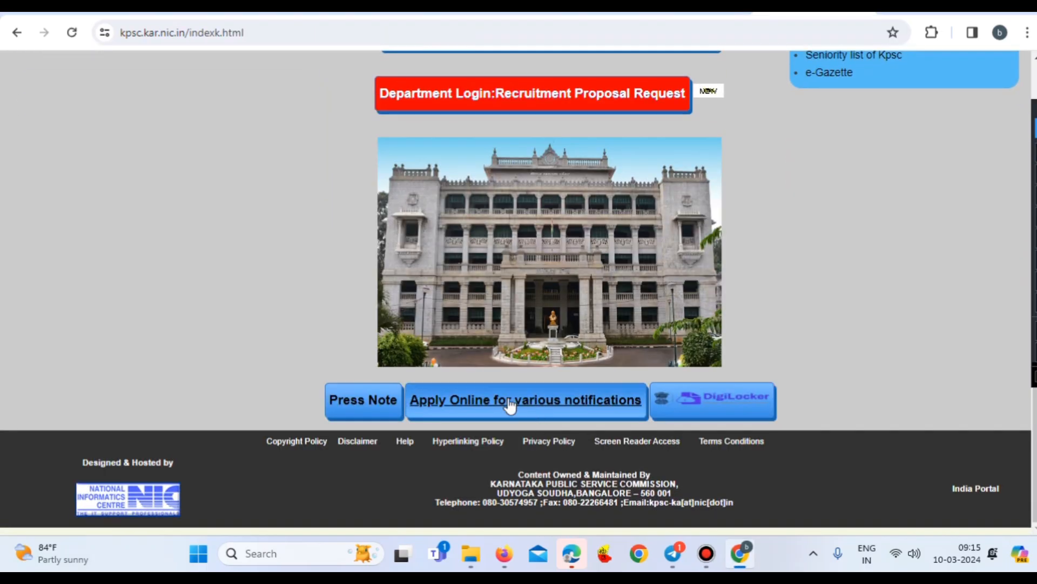
{"action": "left_click", "coordinate": [508, 400]}
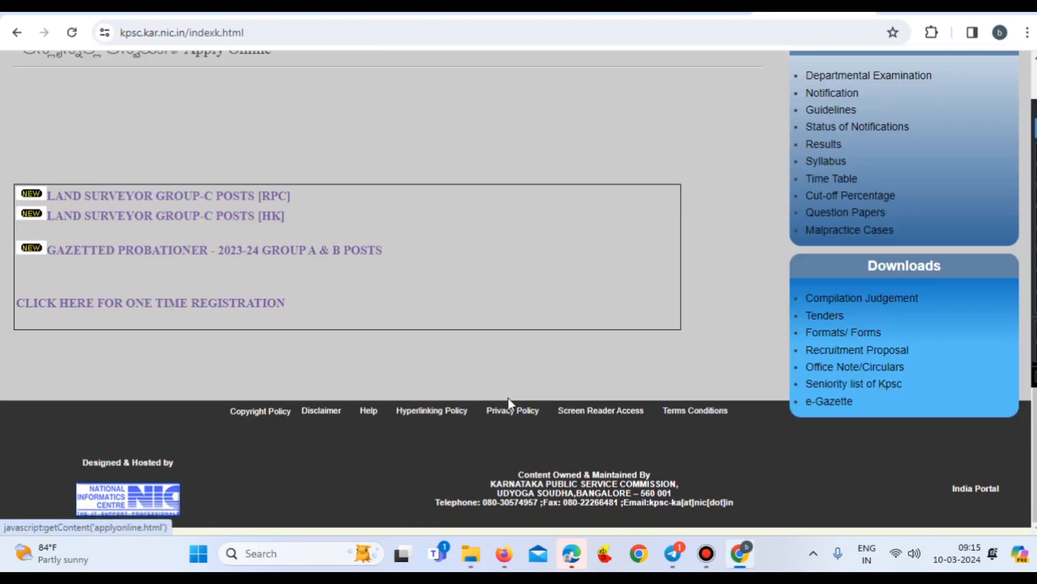
{"action": "left_click", "coordinate": [100, 302]}
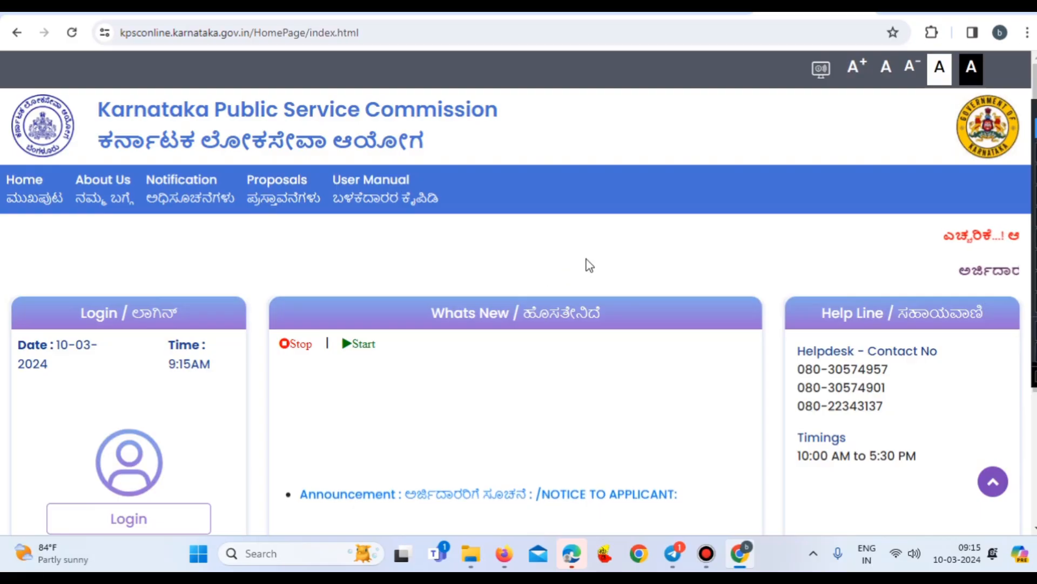
Step: Open the applicant login page from the portal's login section and dismiss the translation prompt
{"action": "scroll", "coordinate": [577, 265], "scroll_direction": "down", "scroll_amount": 3}
{"action": "scroll", "coordinate": [574, 278], "scroll_direction": "down", "scroll_amount": 1}
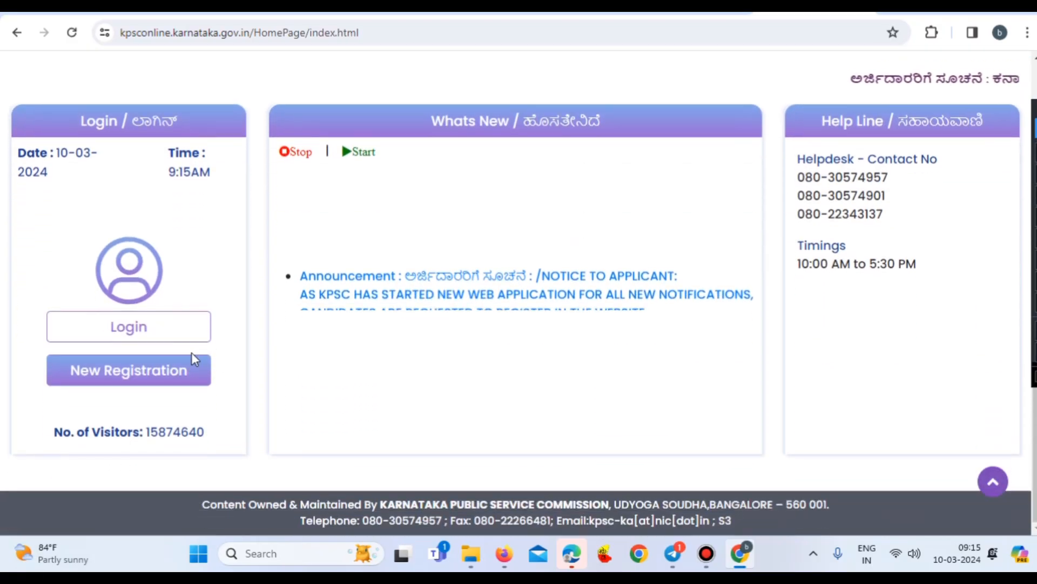
{"action": "left_click", "coordinate": [123, 328]}
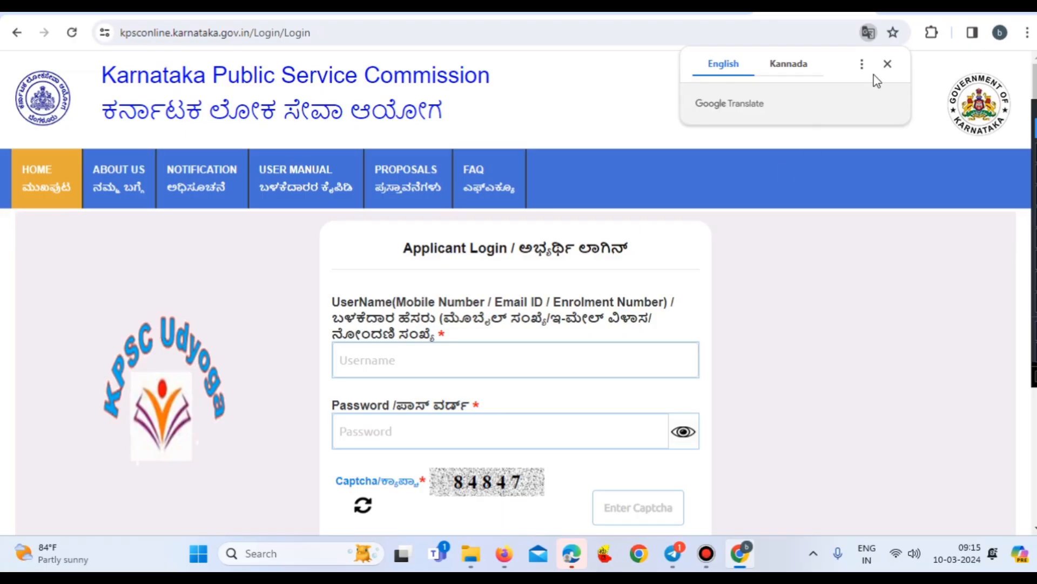
{"action": "left_click", "coordinate": [887, 63]}
{"action": "scroll", "coordinate": [894, 185], "scroll_direction": "down", "scroll_amount": 1}
{"action": "scroll", "coordinate": [893, 185], "scroll_direction": "down", "scroll_amount": 2}
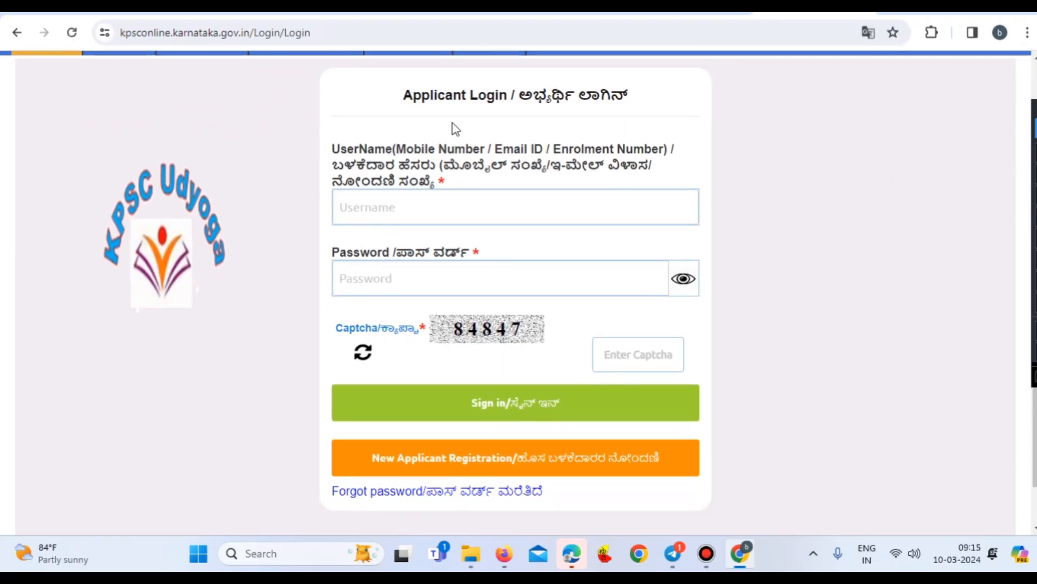
Step: Draw red arrows pointing to Mobile Number, Email ID and Enrolment Number in the username label
{"action": "left_click", "coordinate": [366, 203]}
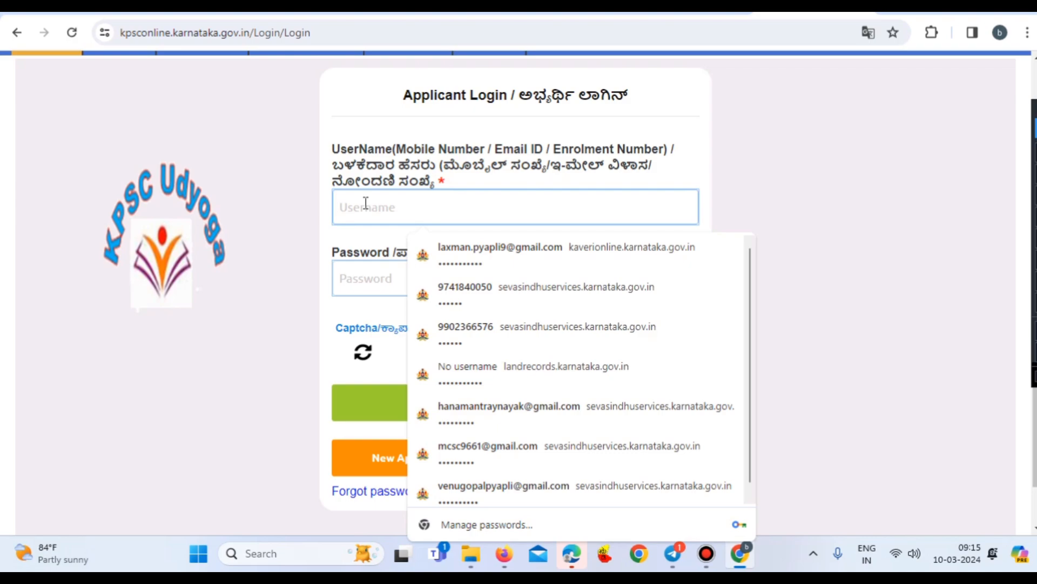
{"action": "left_click", "coordinate": [914, 193]}
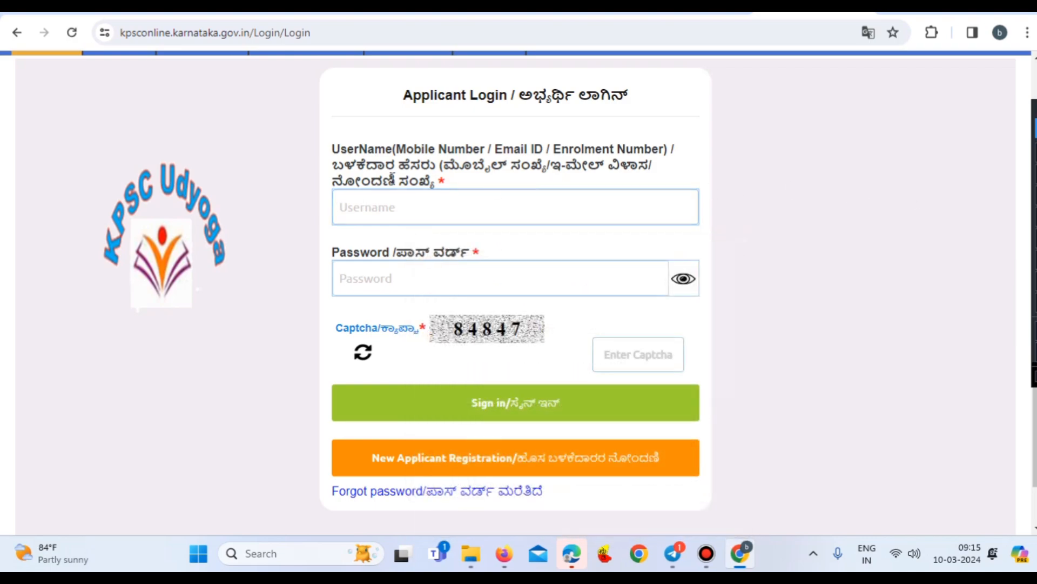
{"action": "left_click", "coordinate": [1035, 216]}
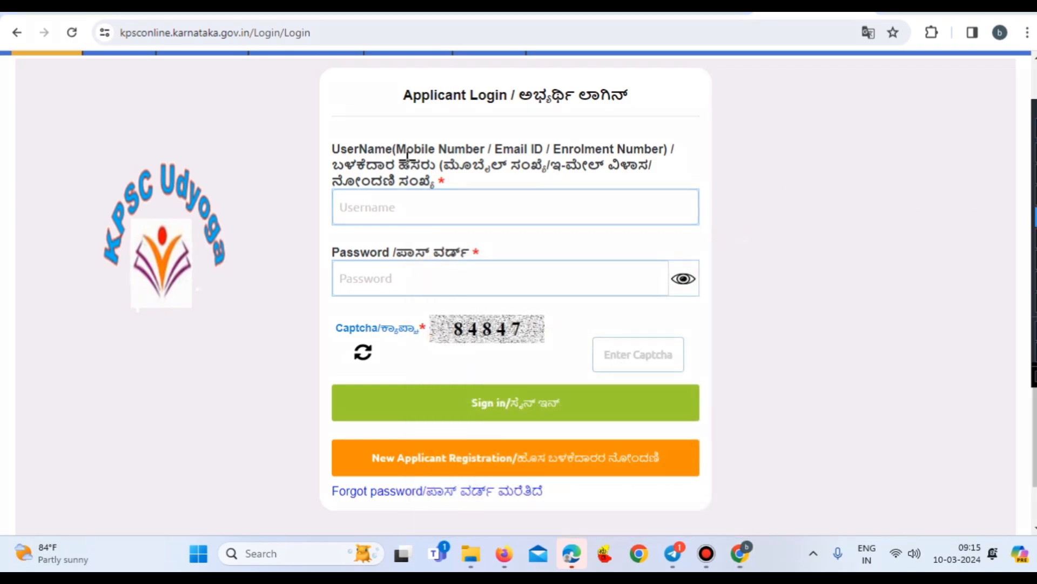
{"action": "mouse_move", "coordinate": [330, 104]}
{"action": "left_mouse_down"}
{"action": "mouse_move", "coordinate": [343, 123]}
{"action": "mouse_move", "coordinate": [422, 140]}
{"action": "left_mouse_up"}
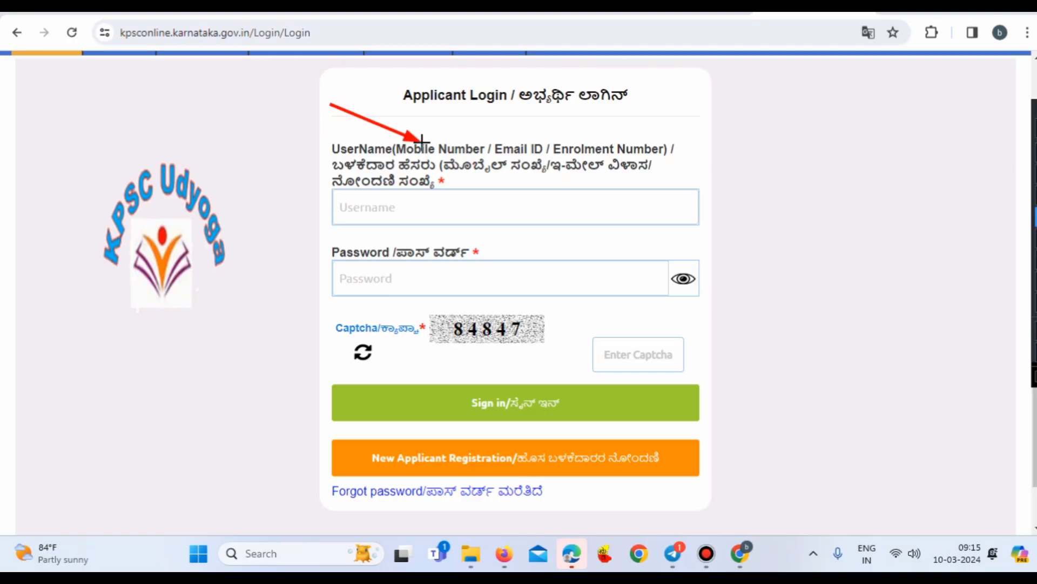
{"action": "left_click_drag", "start_coordinate": [608, 101], "coordinate": [517, 139]}
{"action": "left_click_drag", "start_coordinate": [684, 103], "coordinate": [616, 139]}
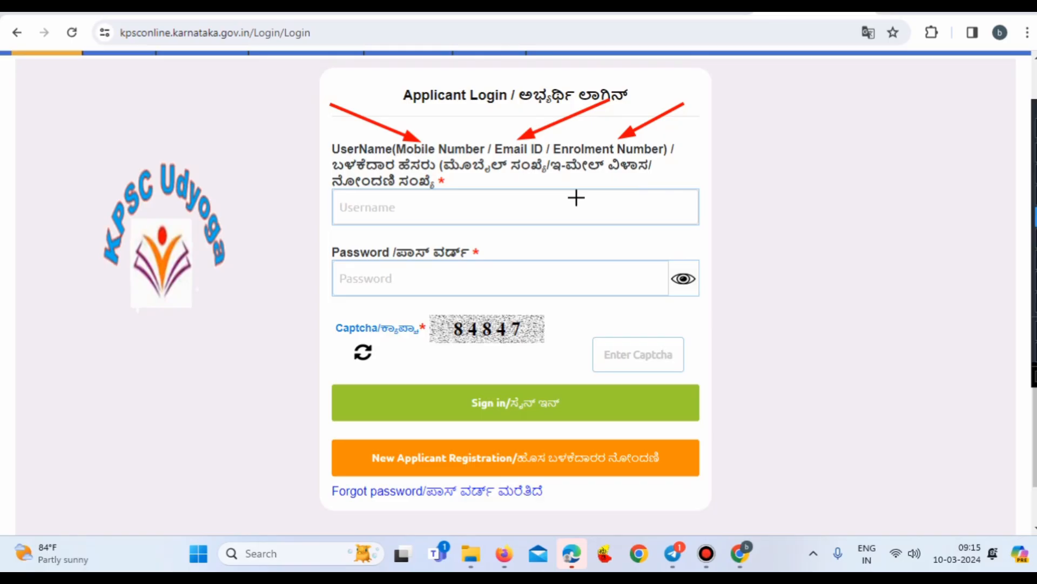
Step: Draw red arrows pointing to the username field, password field, captcha image, captcha entry field and Sign in option
{"action": "left_click_drag", "start_coordinate": [576, 198], "coordinate": [405, 212]}
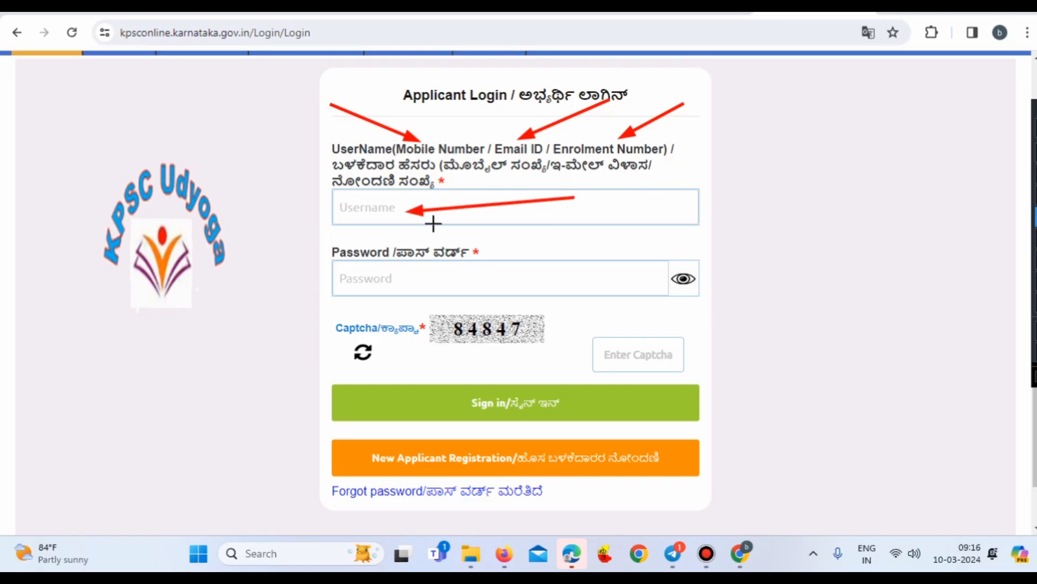
{"action": "left_click_drag", "start_coordinate": [578, 258], "coordinate": [406, 278]}
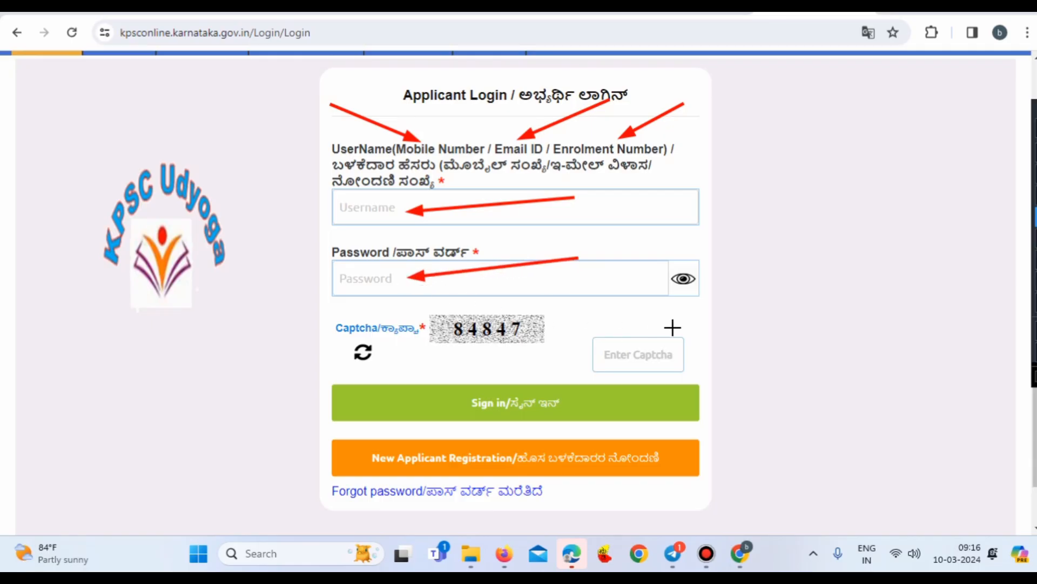
{"action": "left_click_drag", "start_coordinate": [674, 327], "coordinate": [546, 328]}
{"action": "left_click_drag", "start_coordinate": [499, 362], "coordinate": [584, 362]}
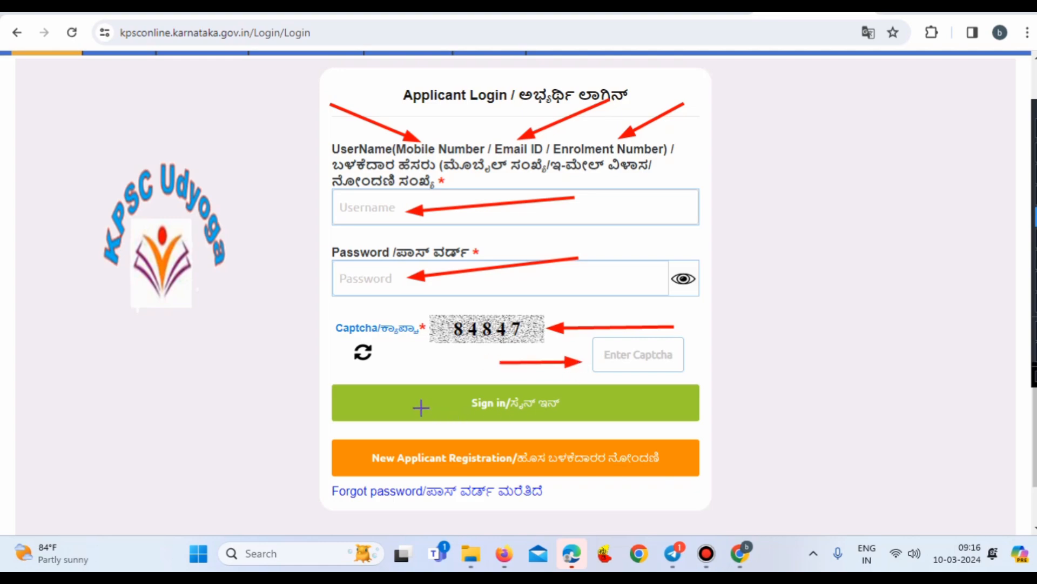
{"action": "left_click_drag", "start_coordinate": [373, 399], "coordinate": [459, 400]}
{"action": "left_click_drag", "start_coordinate": [685, 402], "coordinate": [566, 402]}
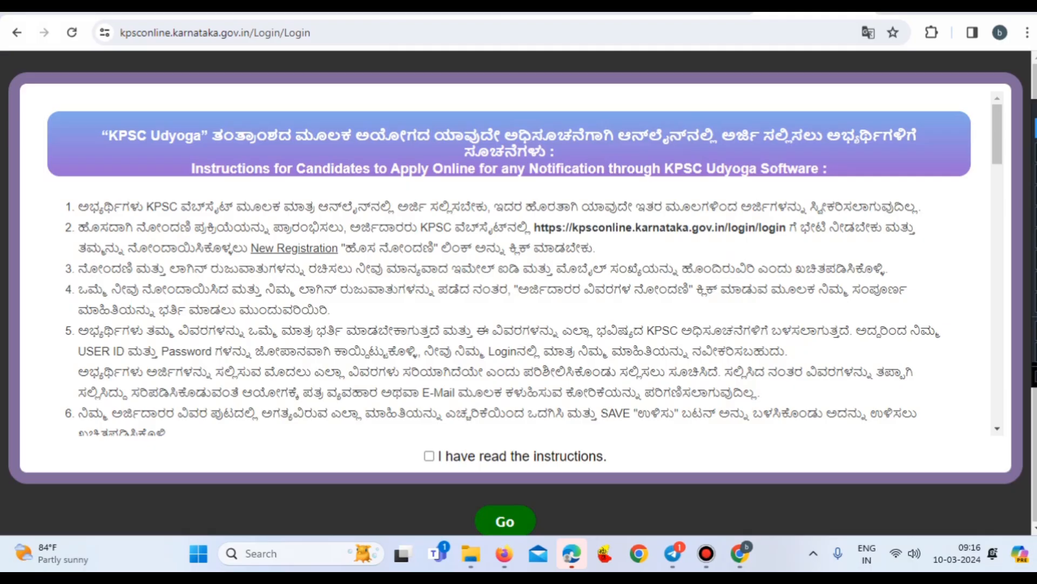
Step: Review and accept the KPSC Udyoga candidate instructions, and proceed to the applicant dashboard past the qualification details notice
{"action": "left_click", "coordinate": [233, 143]}
{"action": "scroll", "coordinate": [89, 359], "scroll_direction": "down", "scroll_amount": 15}
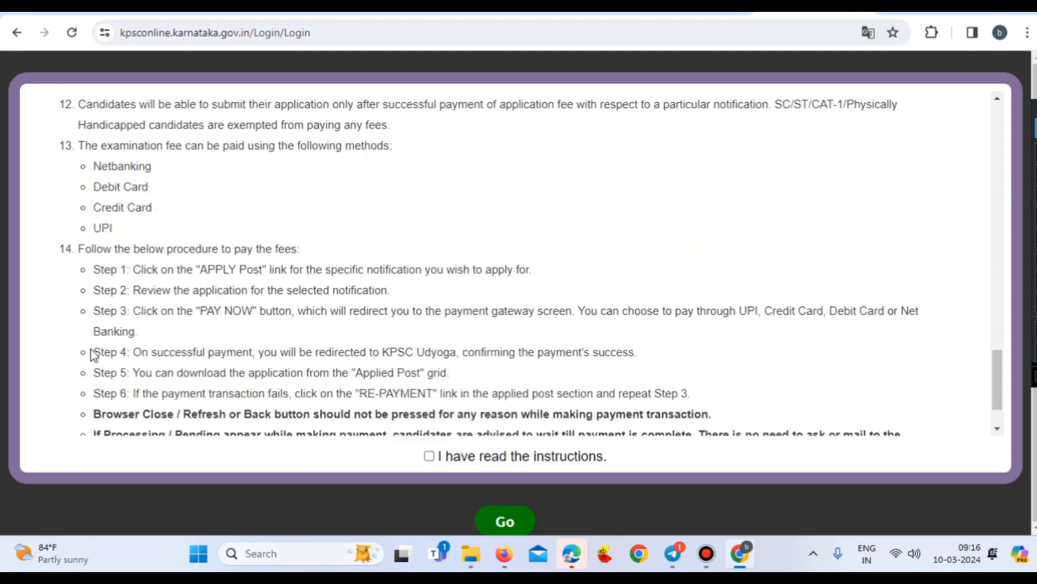
{"action": "scroll", "coordinate": [92, 354], "scroll_direction": "down", "scroll_amount": 2}
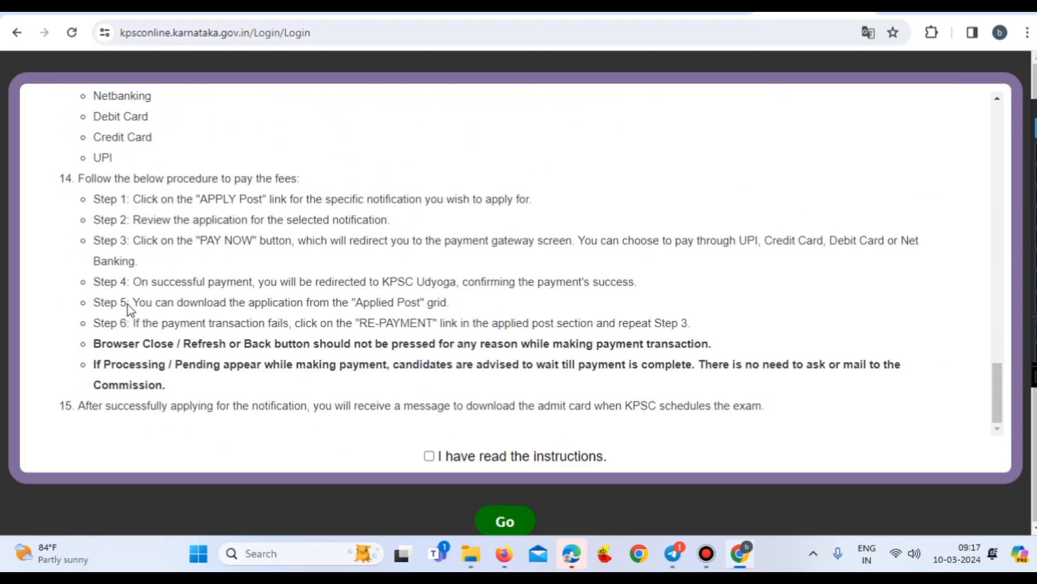
{"action": "scroll", "coordinate": [200, 264], "scroll_direction": "up", "scroll_amount": 6}
{"action": "scroll", "coordinate": [198, 270], "scroll_direction": "up", "scroll_amount": 12}
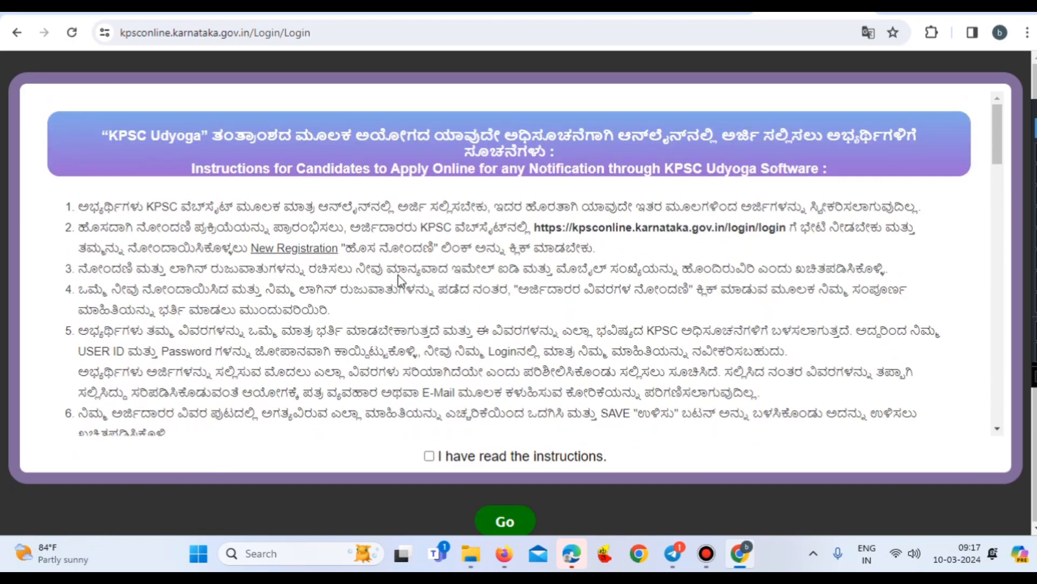
{"action": "left_click", "coordinate": [429, 456]}
{"action": "left_click", "coordinate": [507, 522]}
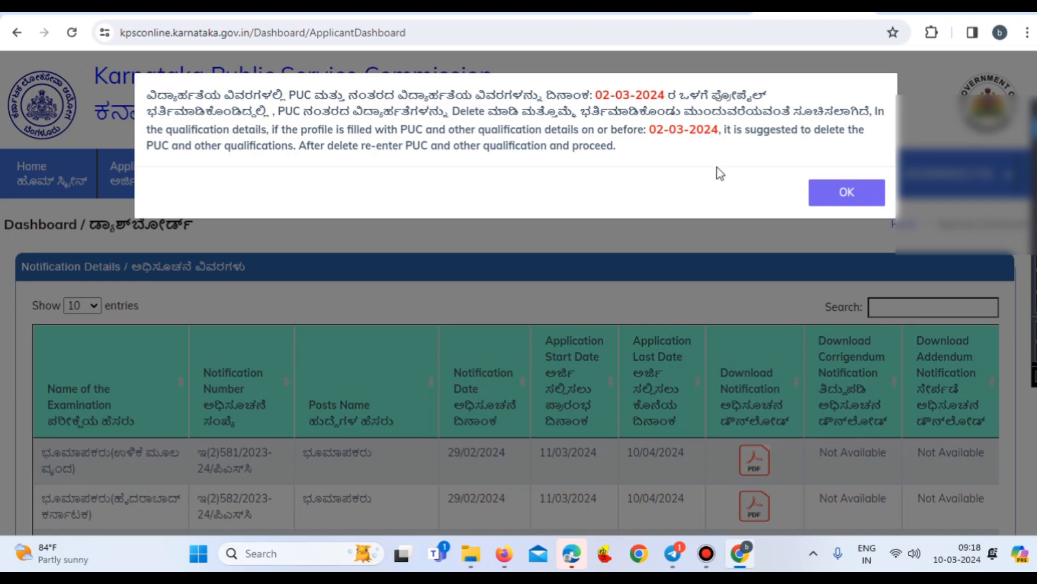
{"action": "left_click", "coordinate": [847, 199]}
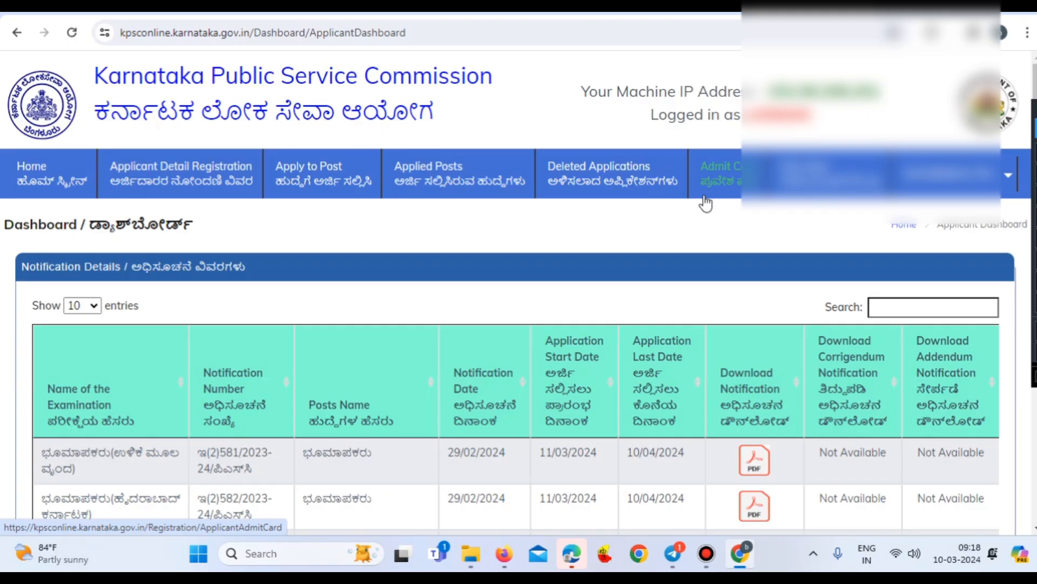
Step: Examine the dashboard's notification details table for the examinations, posts, application dates and notification PDFs
{"action": "scroll", "coordinate": [706, 203], "scroll_direction": "down", "scroll_amount": 3}
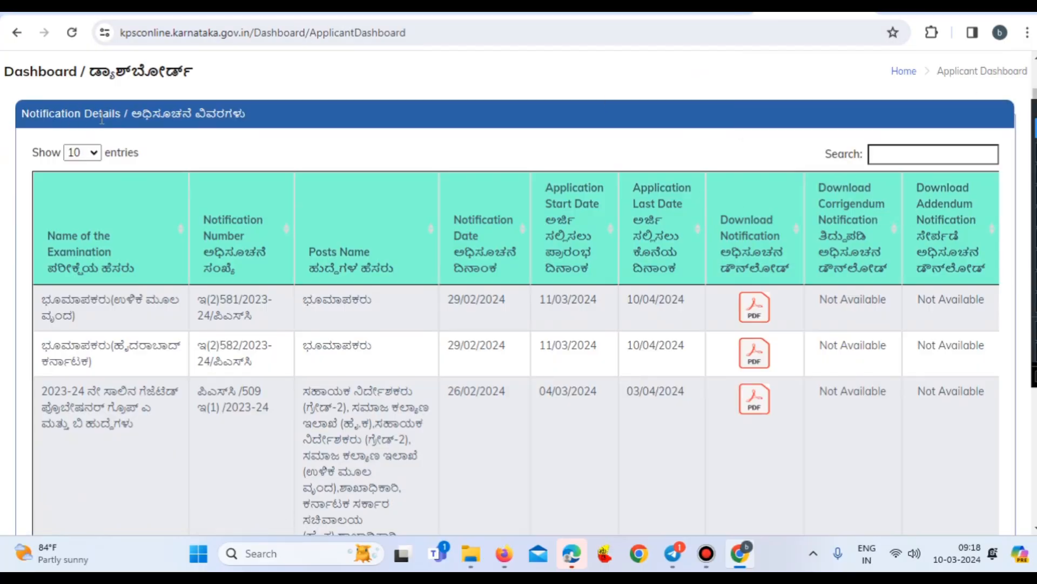
{"action": "scroll", "coordinate": [552, 188], "scroll_direction": "down", "scroll_amount": 2}
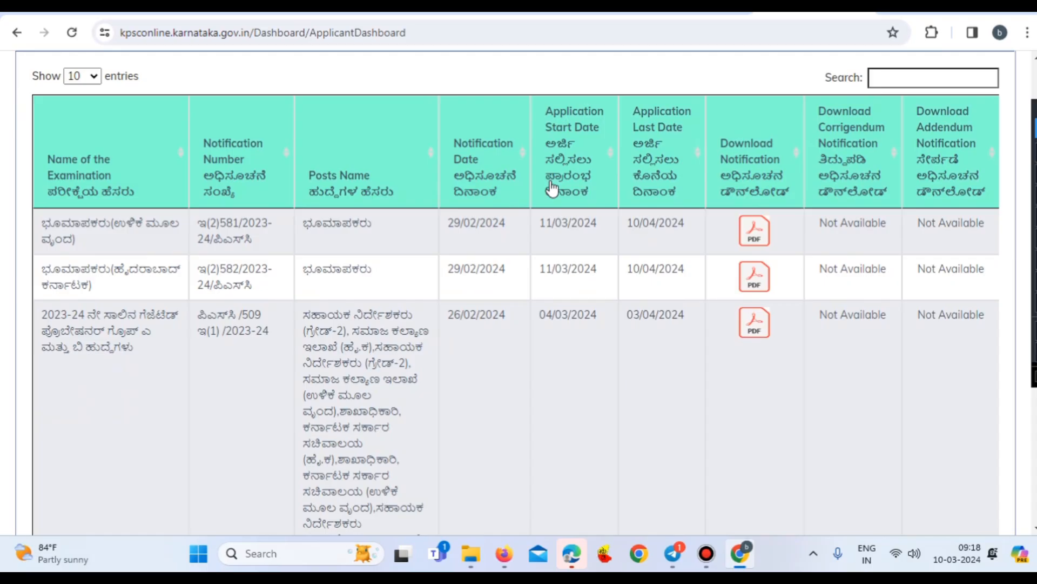
{"action": "scroll", "coordinate": [551, 188], "scroll_direction": "down", "scroll_amount": 2}
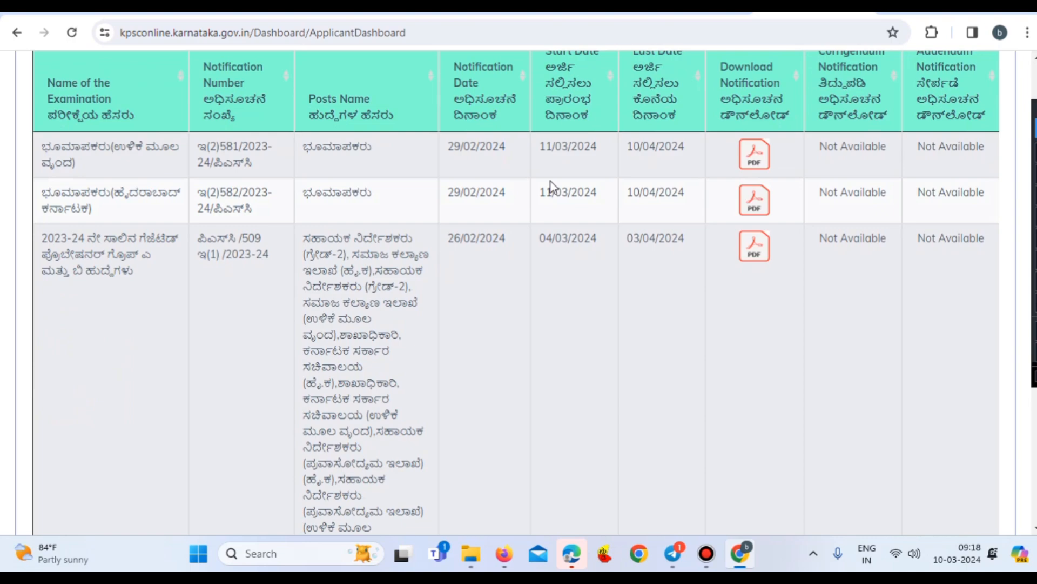
{"action": "scroll", "coordinate": [553, 187], "scroll_direction": "down", "scroll_amount": 2}
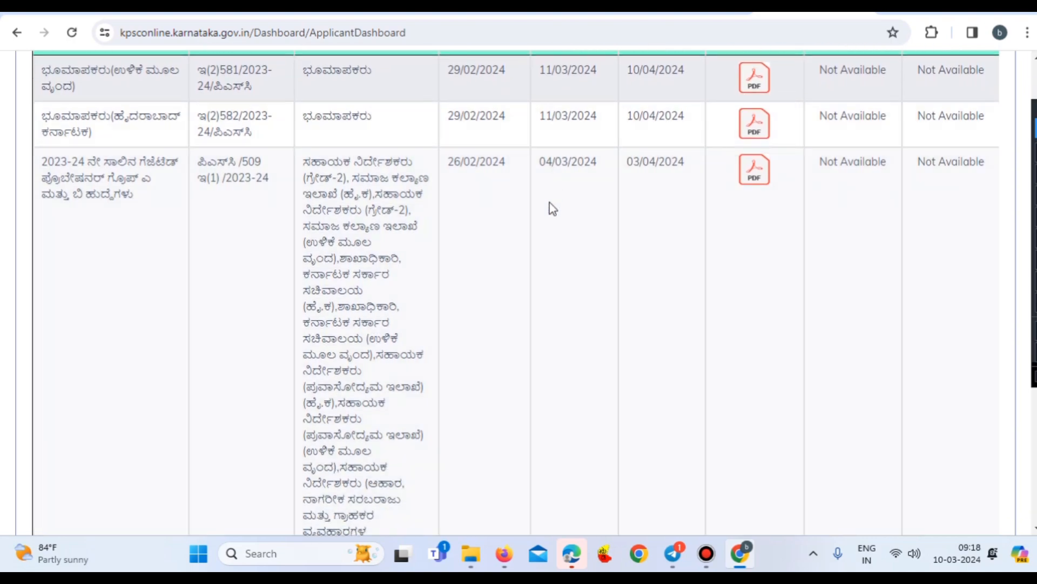
{"action": "scroll", "coordinate": [546, 297], "scroll_direction": "down", "scroll_amount": 8}
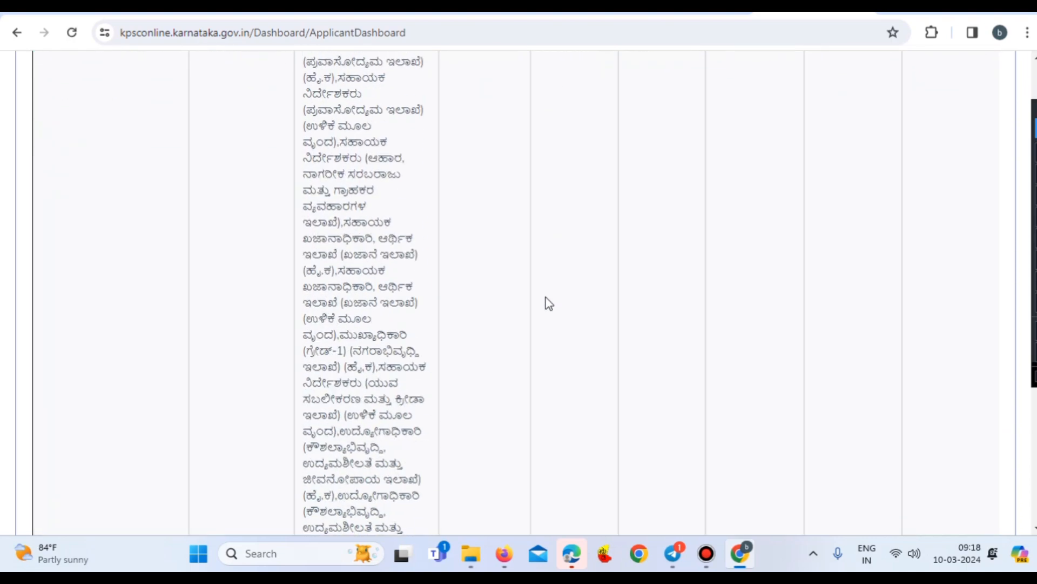
{"action": "scroll", "coordinate": [546, 297], "scroll_direction": "down", "scroll_amount": 10}
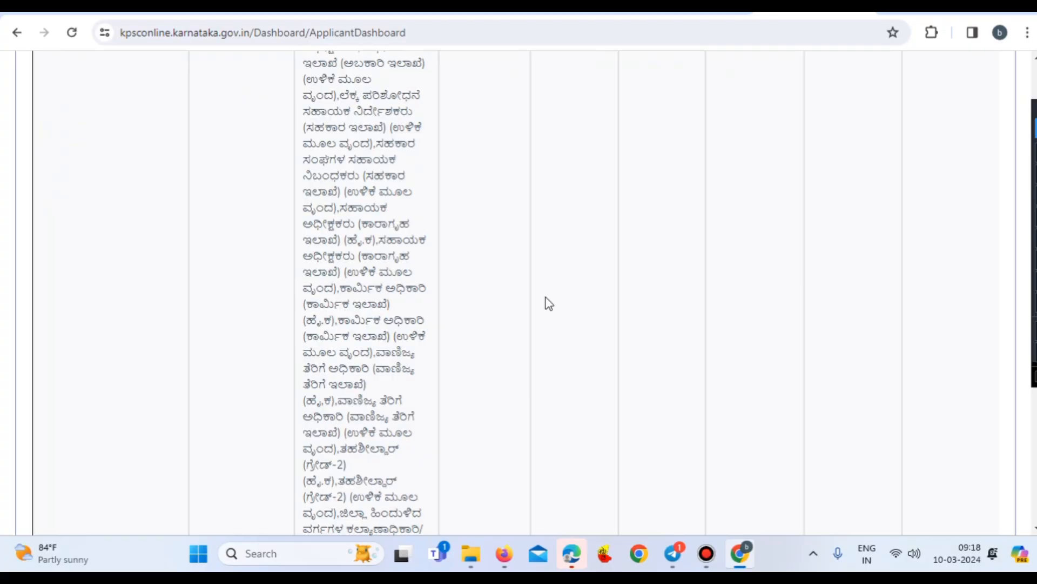
{"action": "scroll", "coordinate": [549, 304], "scroll_direction": "down", "scroll_amount": 15}
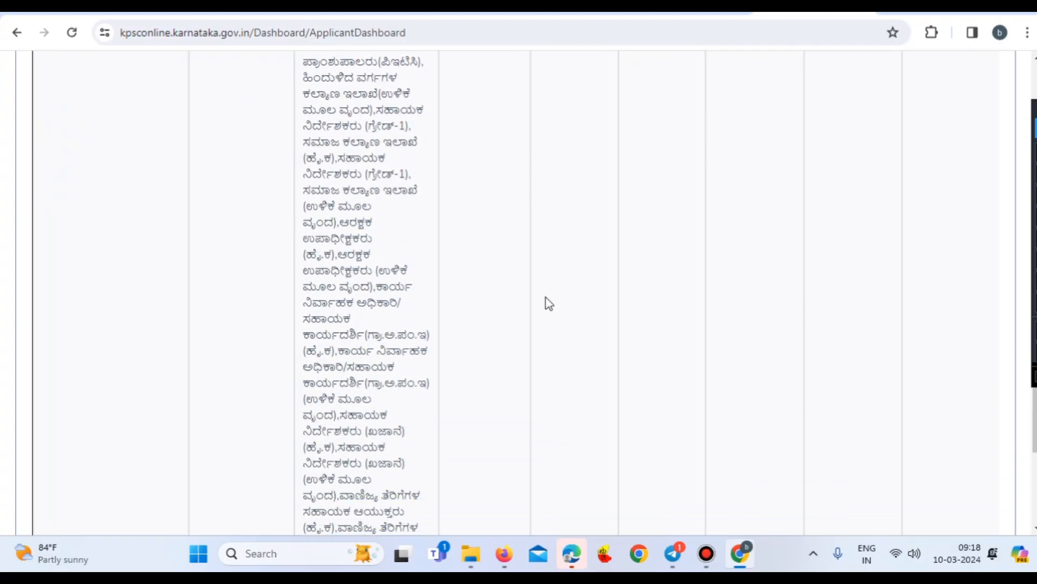
{"action": "scroll", "coordinate": [549, 303], "scroll_direction": "down", "scroll_amount": 8}
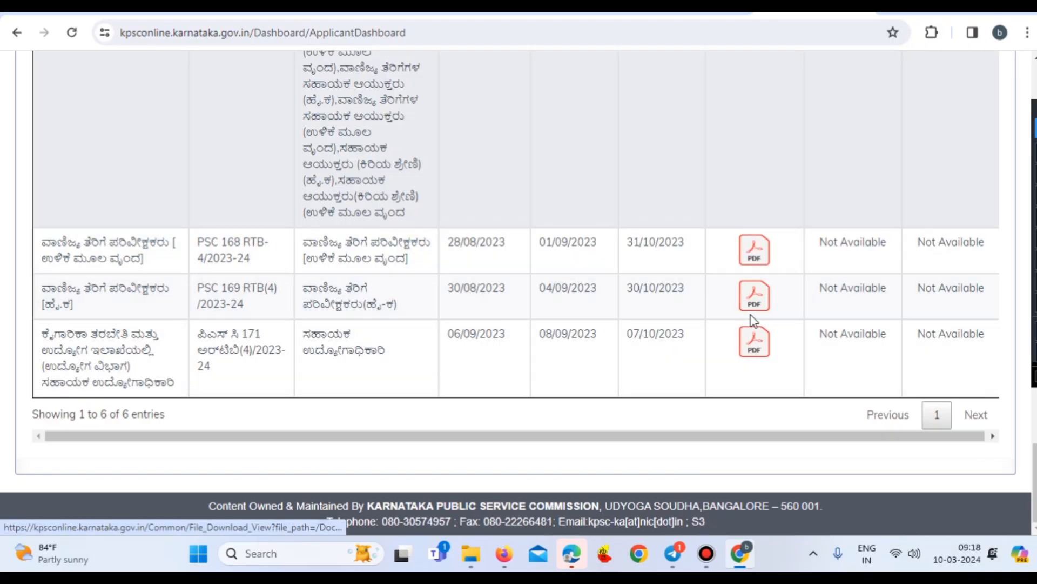
{"action": "scroll", "coordinate": [754, 320], "scroll_direction": "up", "scroll_amount": 6}
{"action": "scroll", "coordinate": [754, 320], "scroll_direction": "down", "scroll_amount": 10}
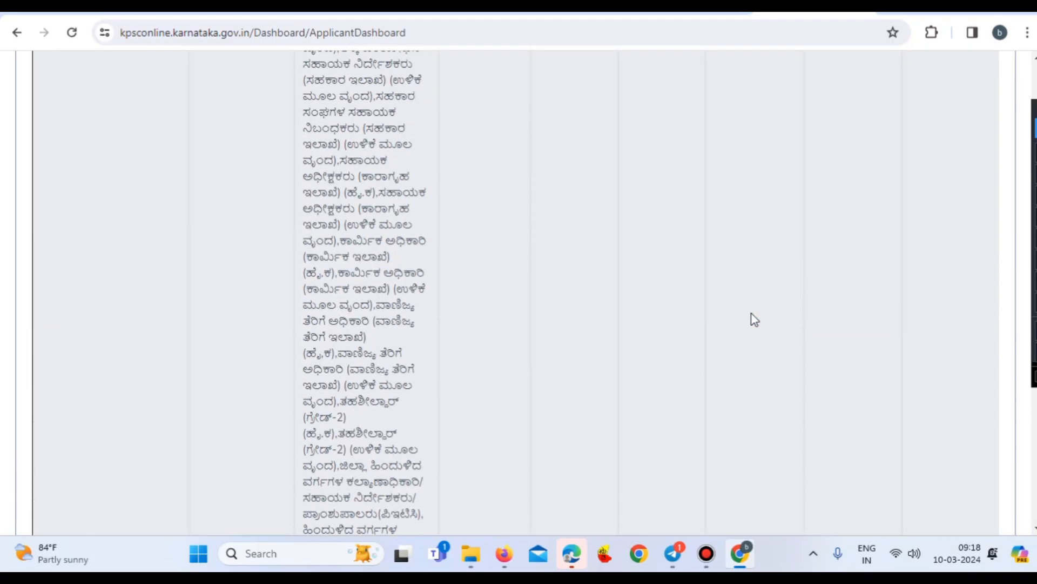
{"action": "scroll", "coordinate": [754, 320], "scroll_direction": "up", "scroll_amount": 10}
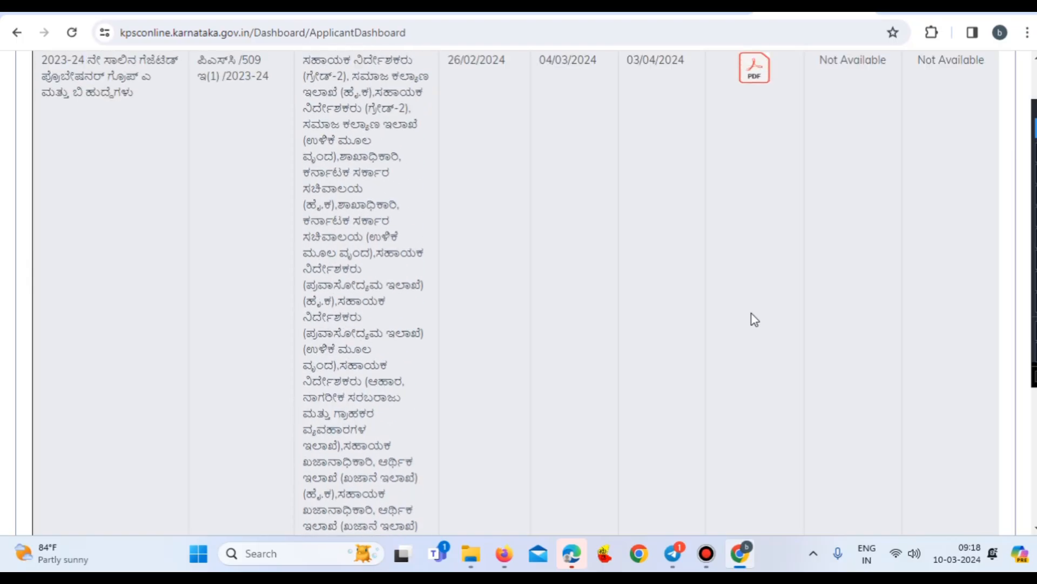
{"action": "scroll", "coordinate": [751, 313], "scroll_direction": "up", "scroll_amount": 2}
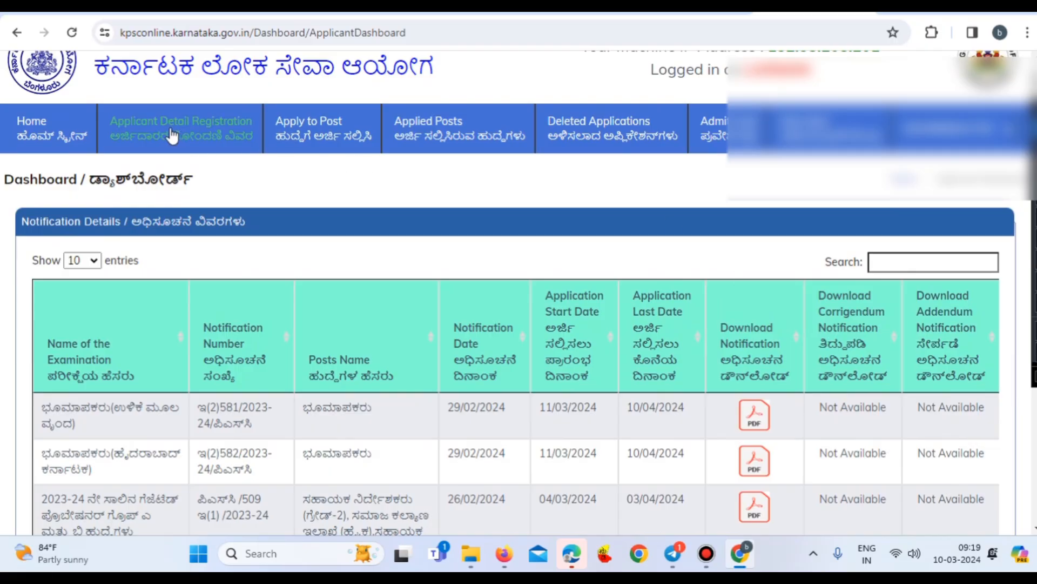
Step: Return to the dashboard home past the qualification details notice and open Applicant Detail Registration
{"action": "left_click", "coordinate": [30, 126]}
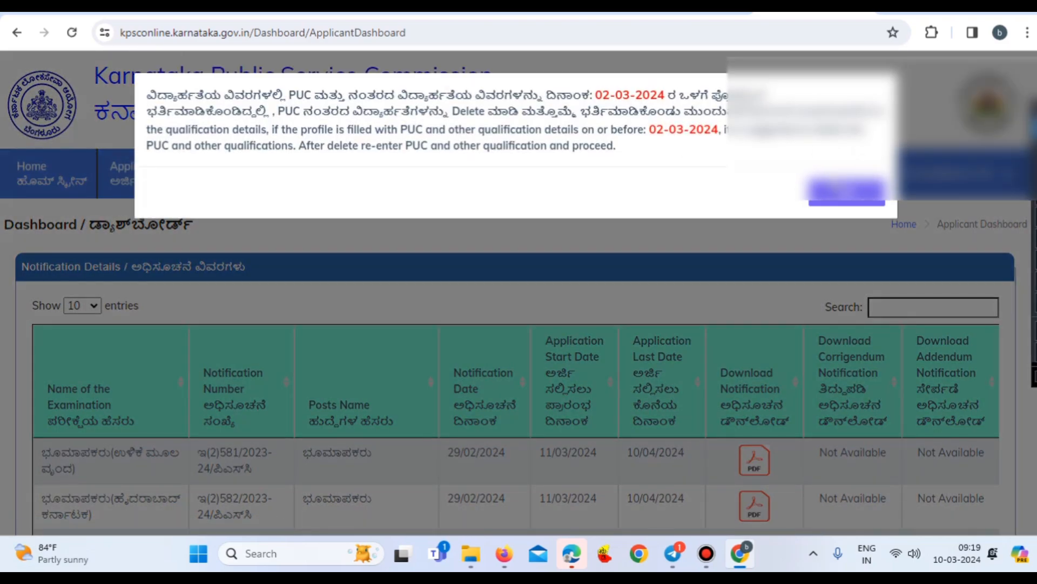
{"action": "left_click", "coordinate": [839, 194]}
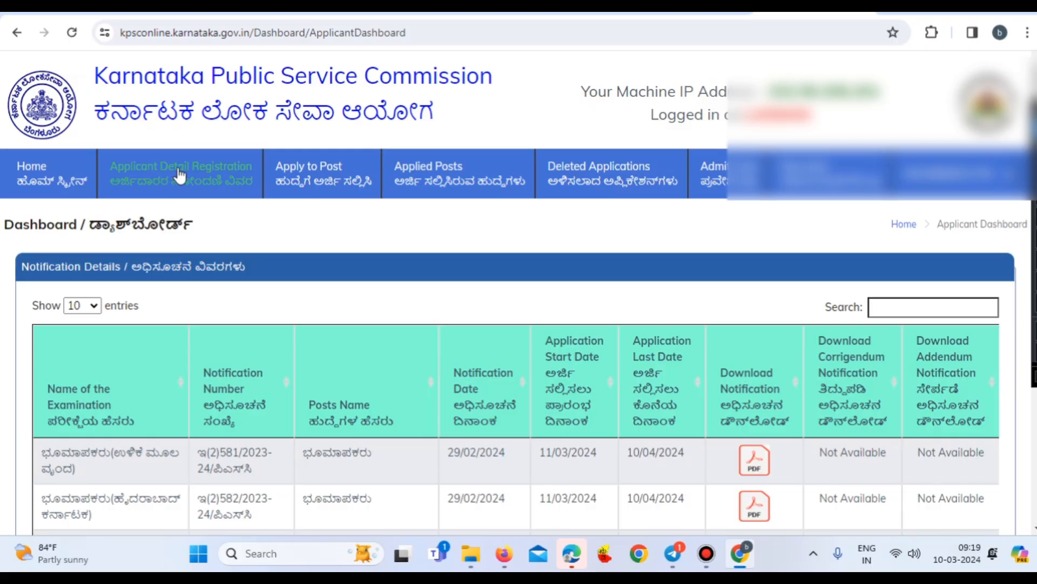
{"action": "left_click", "coordinate": [180, 175]}
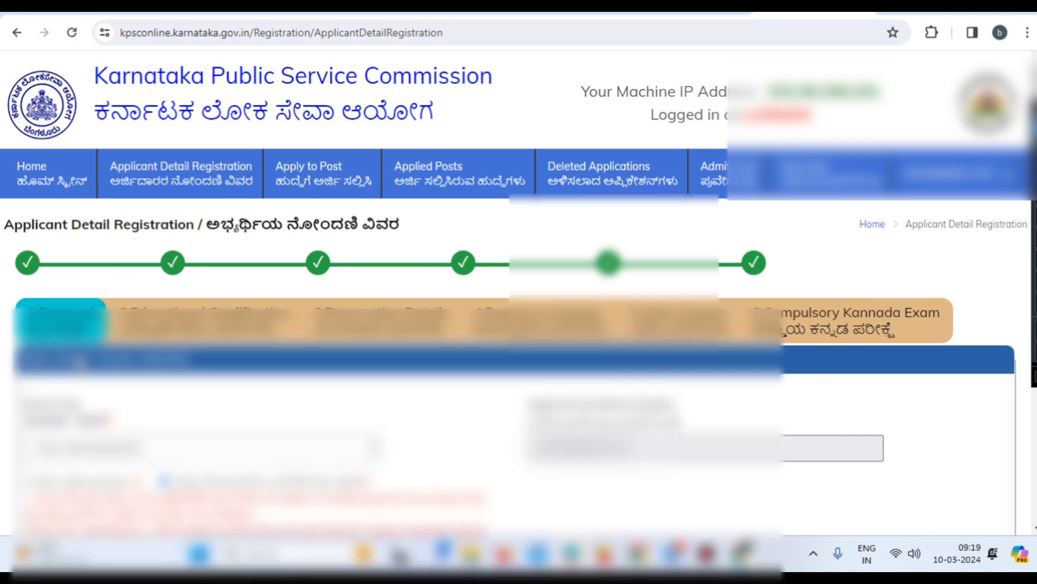
Step: Select SSLC/10th/NIOS/KOS as the Board Type in the personal section's basic details
{"action": "scroll", "coordinate": [983, 240], "scroll_direction": "down", "scroll_amount": 4}
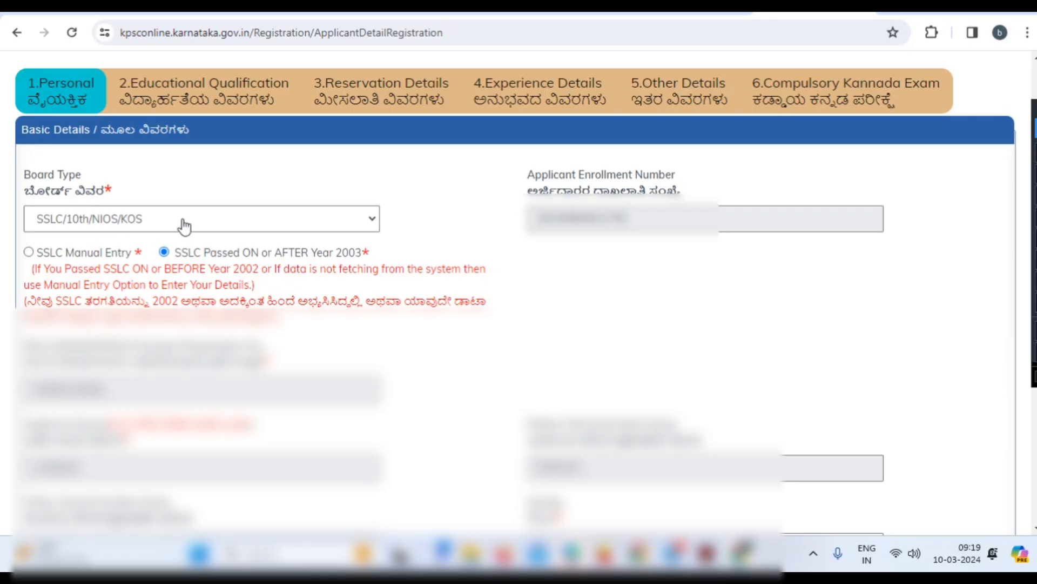
{"action": "left_click", "coordinate": [264, 227]}
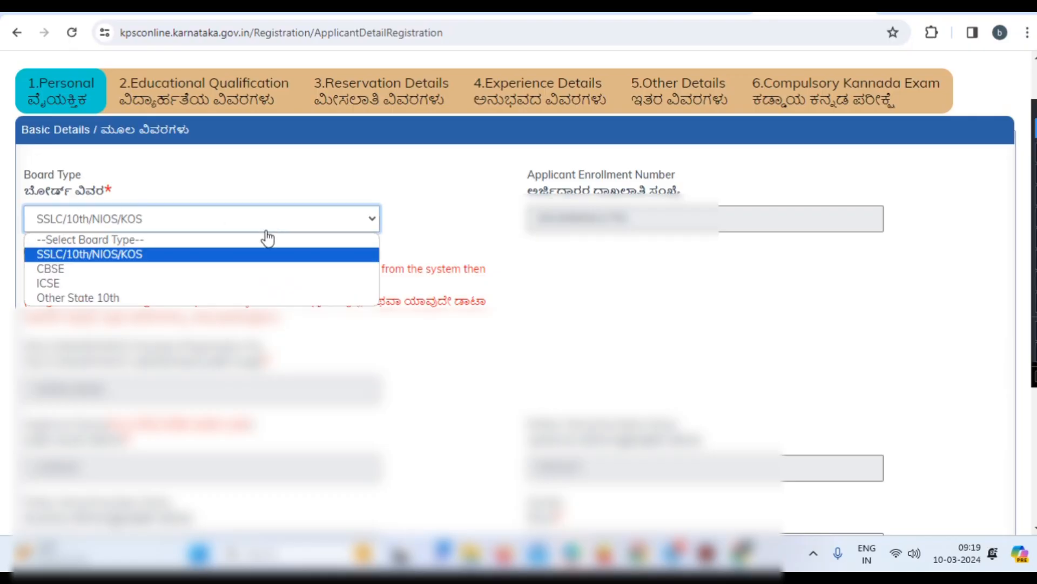
{"action": "left_click", "coordinate": [194, 255]}
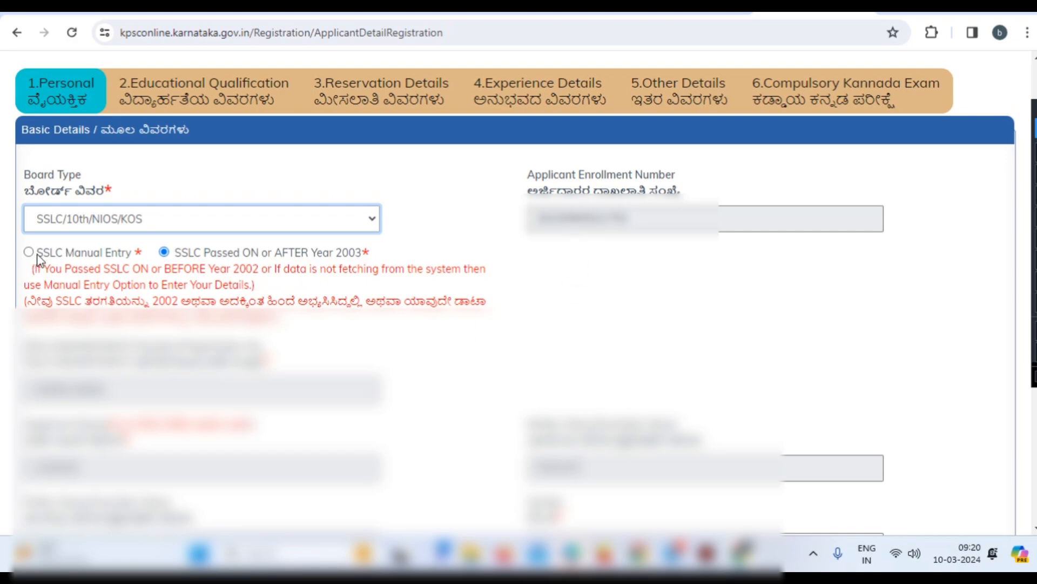
Step: In the identity proof details, select Indian as the nationality and Aadhaar Card as the identity type
{"action": "scroll", "coordinate": [168, 257], "scroll_direction": "down", "scroll_amount": 7}
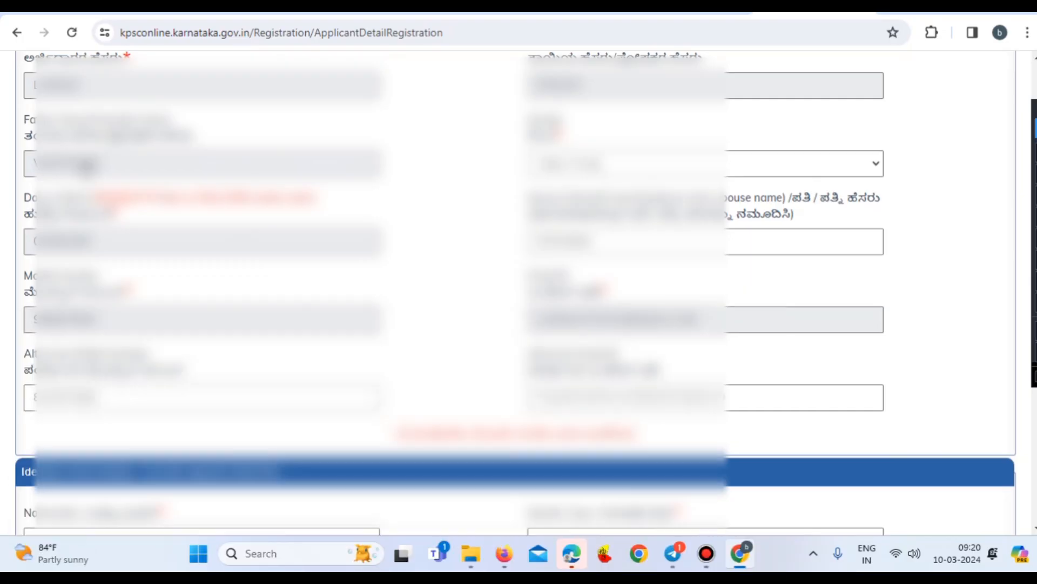
{"action": "scroll", "coordinate": [86, 165], "scroll_direction": "down", "scroll_amount": 3}
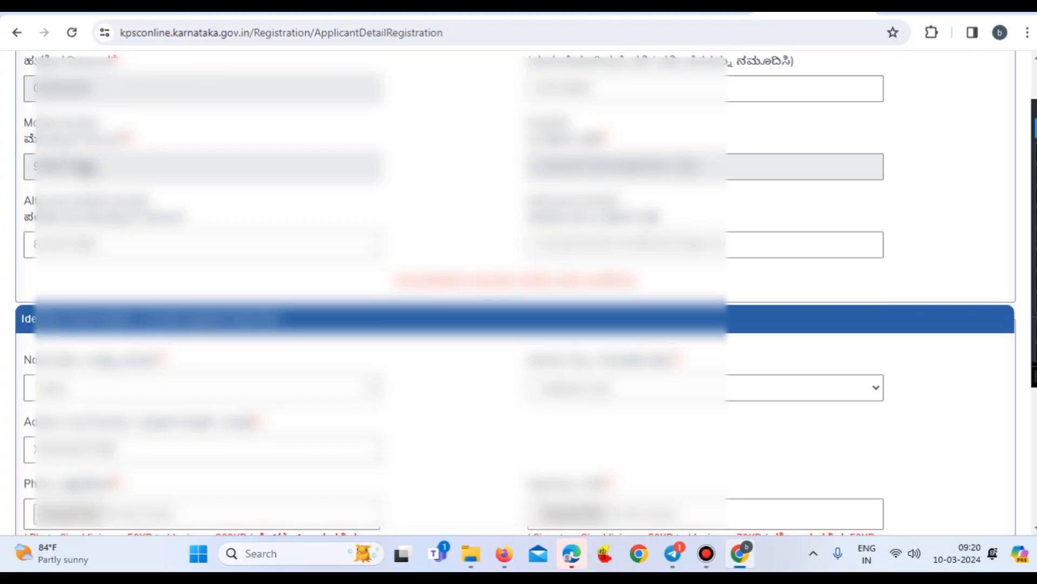
{"action": "scroll", "coordinate": [85, 167], "scroll_direction": "down", "scroll_amount": 4}
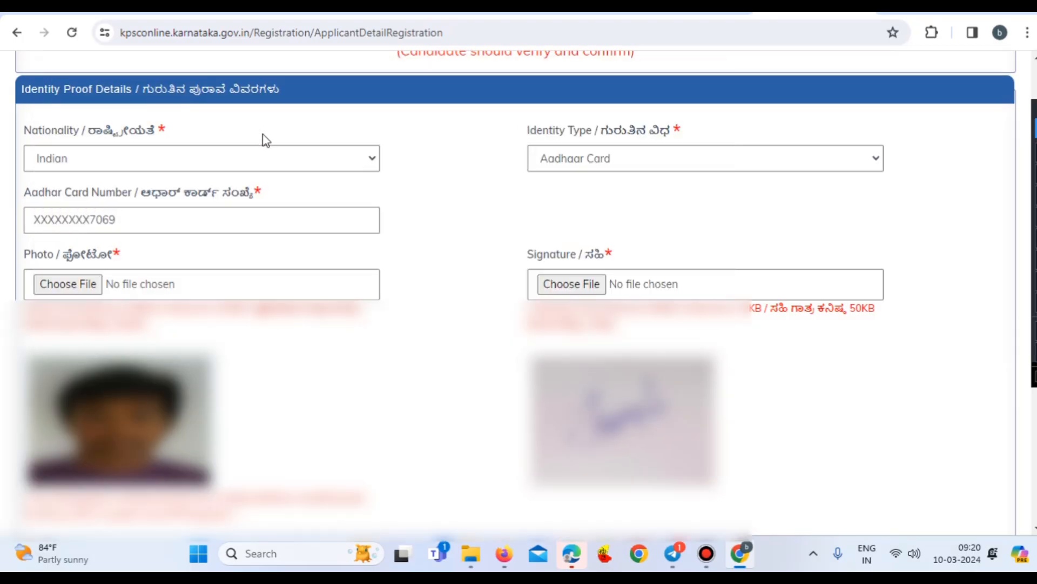
{"action": "left_click", "coordinate": [172, 160]}
{"action": "left_click", "coordinate": [117, 197]}
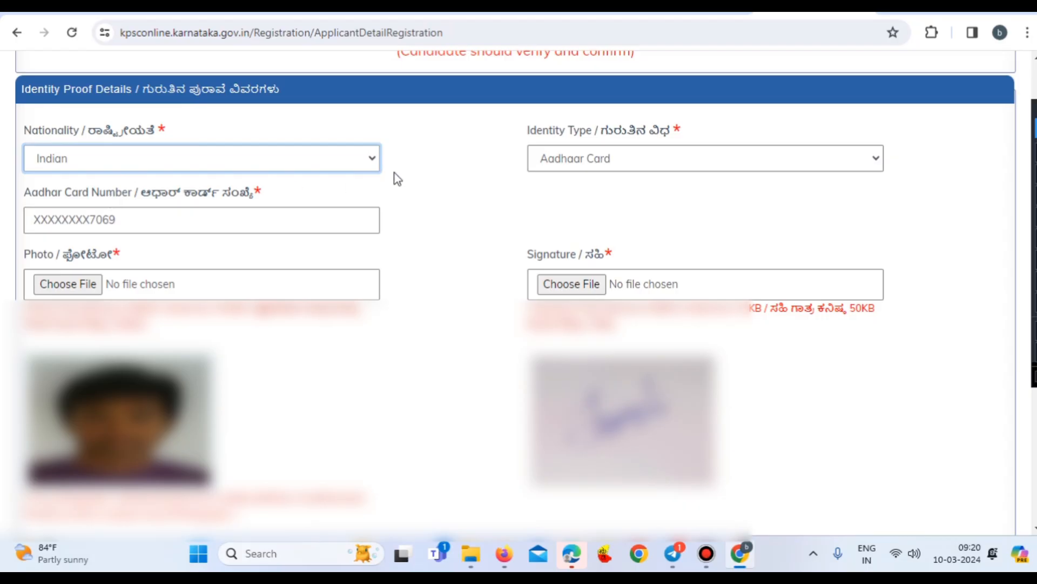
{"action": "left_click", "coordinate": [588, 163]}
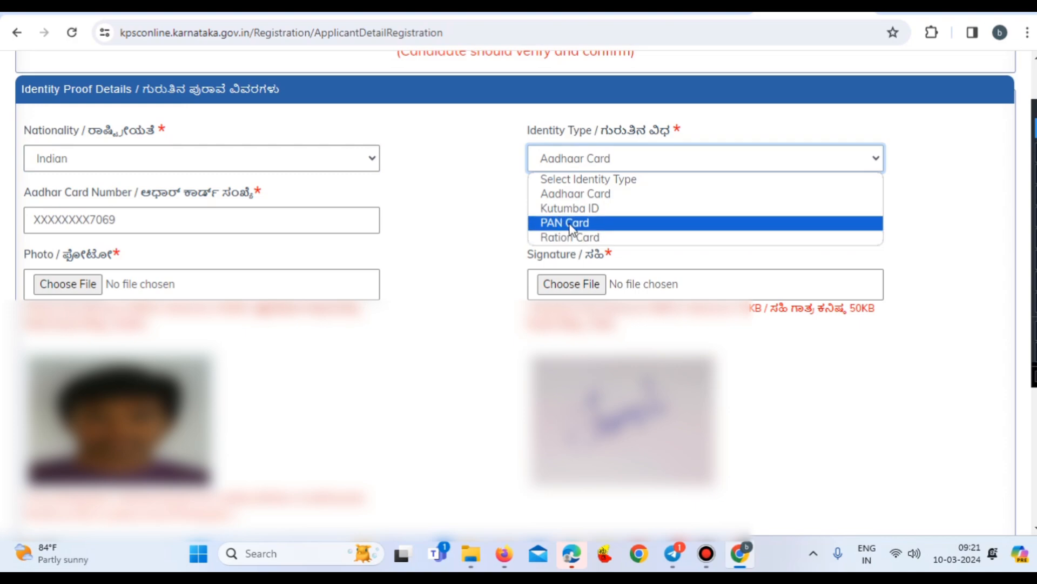
{"action": "left_click", "coordinate": [569, 194]}
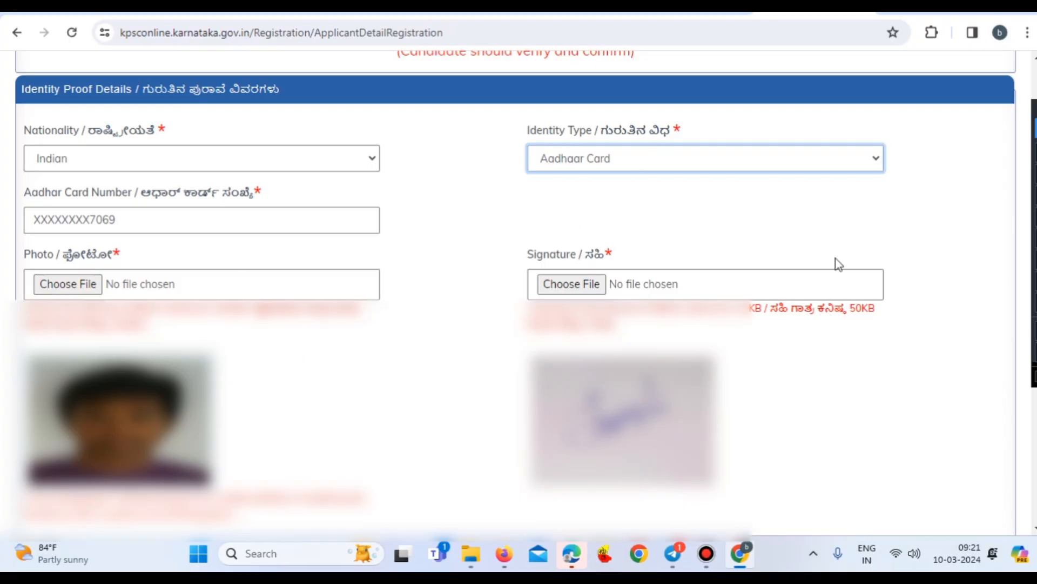
Step: Draw red arrows pointing to the applicant photo preview, the photo file chooser and the signature file chooser
{"action": "left_click", "coordinate": [1035, 217]}
{"action": "mouse_move", "coordinate": [448, 270]}
{"action": "left_mouse_down"}
{"action": "mouse_move", "coordinate": [409, 322]}
{"action": "mouse_move", "coordinate": [203, 393]}
{"action": "left_mouse_up"}
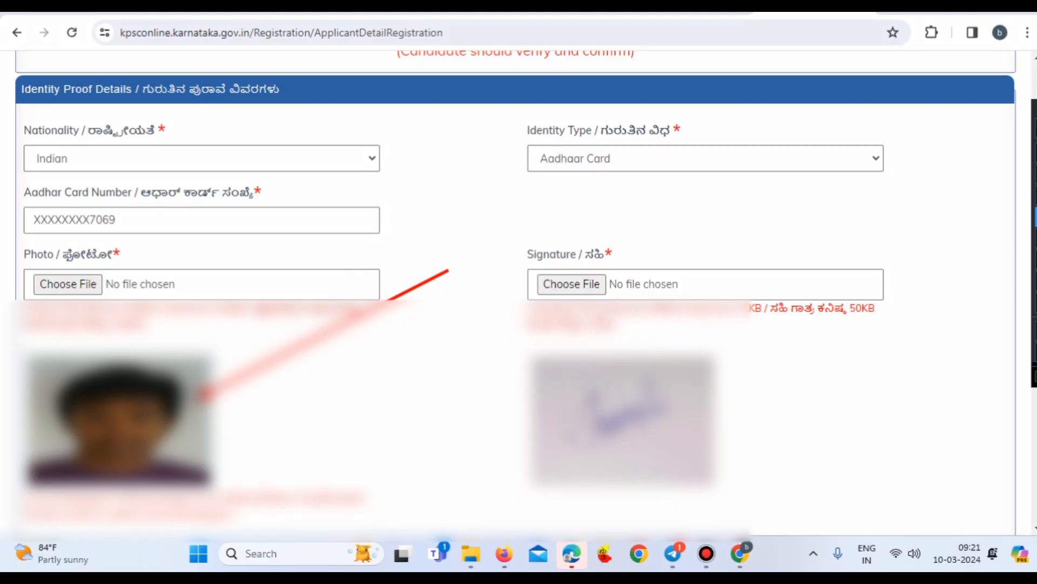
{"action": "left_click_drag", "start_coordinate": [224, 254], "coordinate": [112, 288]}
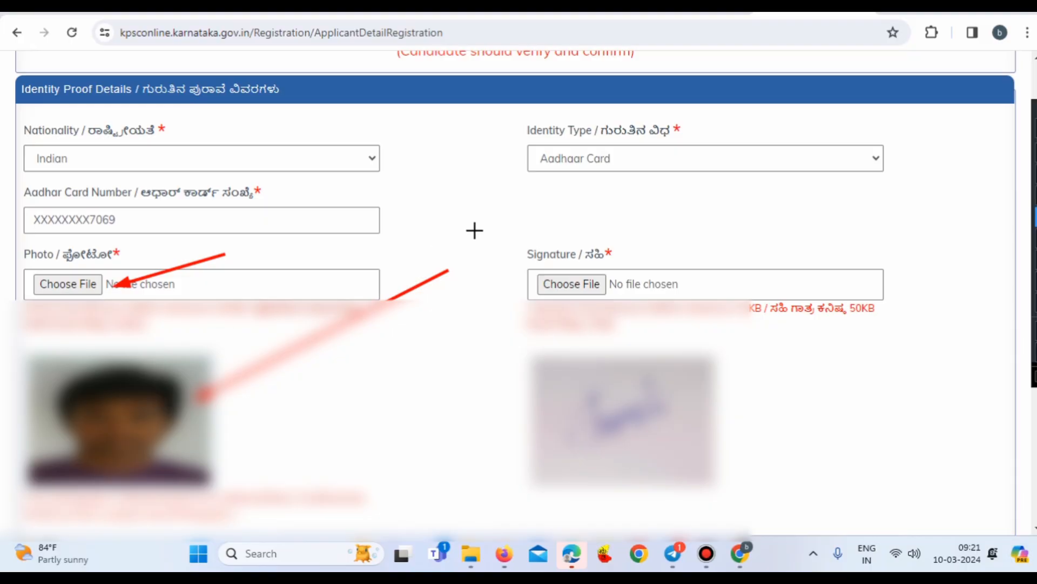
{"action": "left_click_drag", "start_coordinate": [767, 218], "coordinate": [618, 284]}
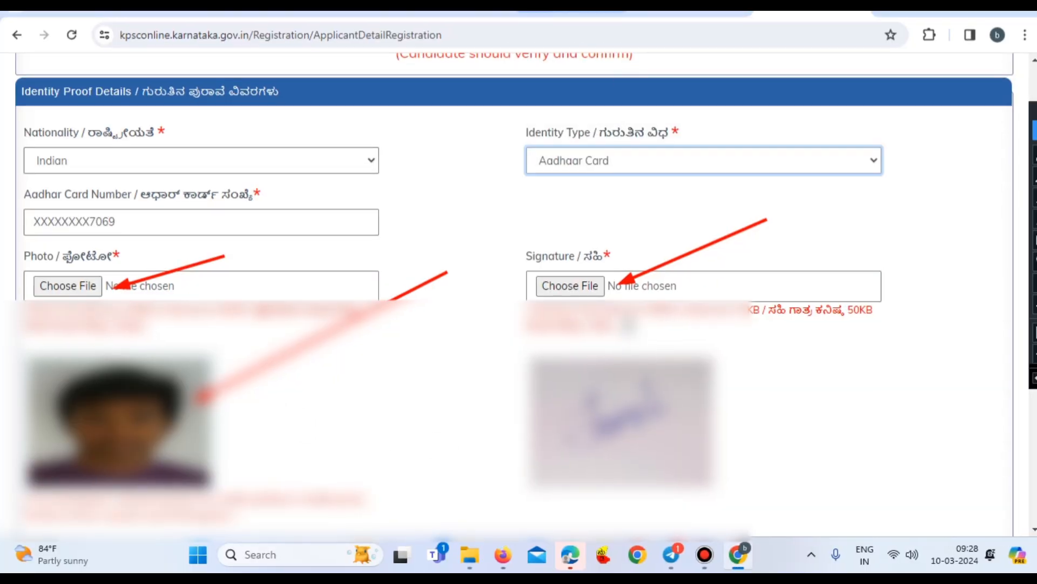
Step: Review the state, district and taluk selection lists in the correspondence address section
{"action": "scroll", "coordinate": [968, 454], "scroll_direction": "down", "scroll_amount": 10}
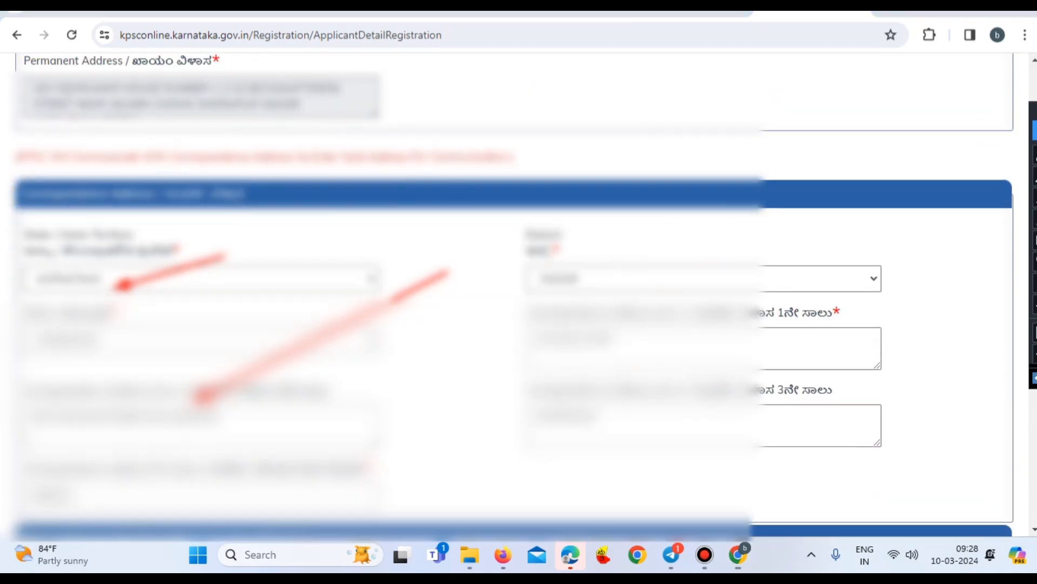
{"action": "scroll", "coordinate": [782, 458], "scroll_direction": "down", "scroll_amount": 1}
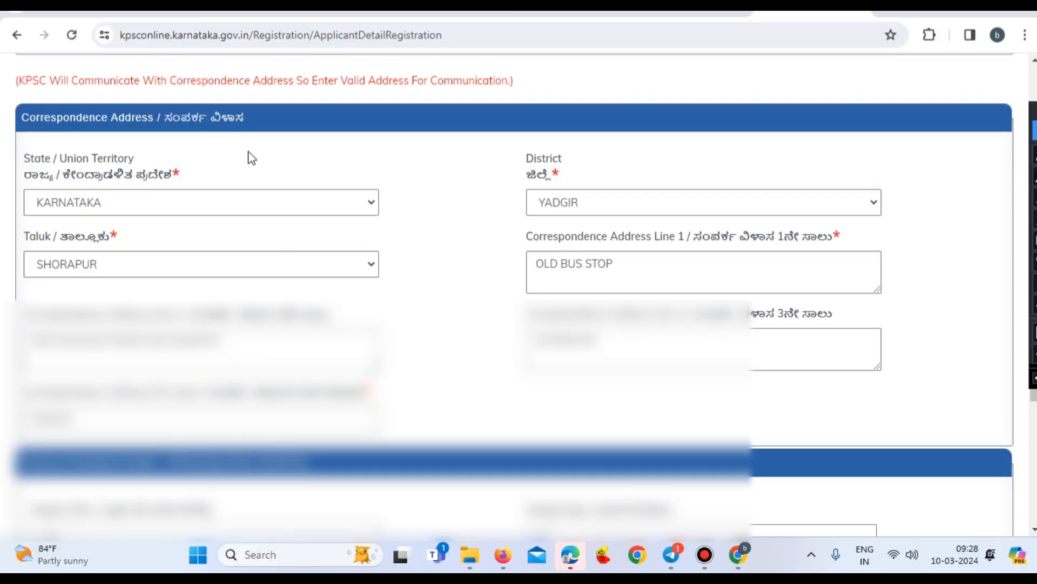
{"action": "left_click", "coordinate": [194, 212]}
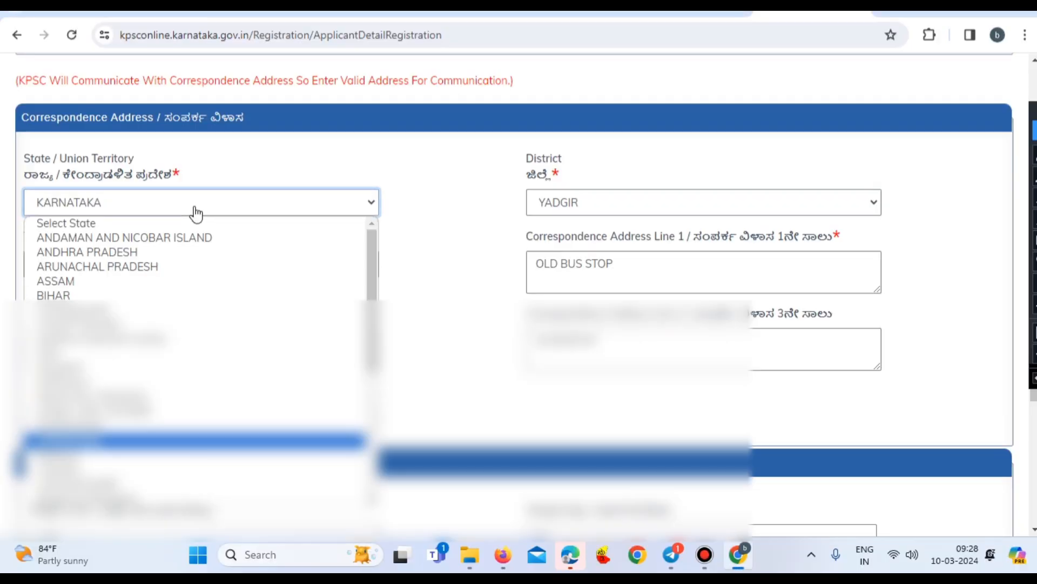
{"action": "left_click", "coordinate": [195, 213]}
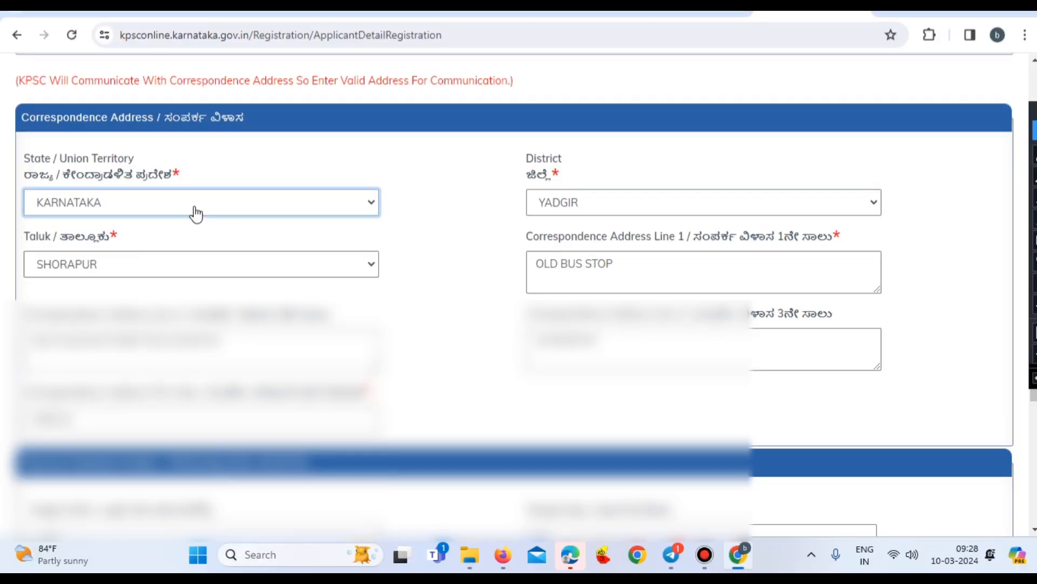
{"action": "left_click", "coordinate": [590, 213]}
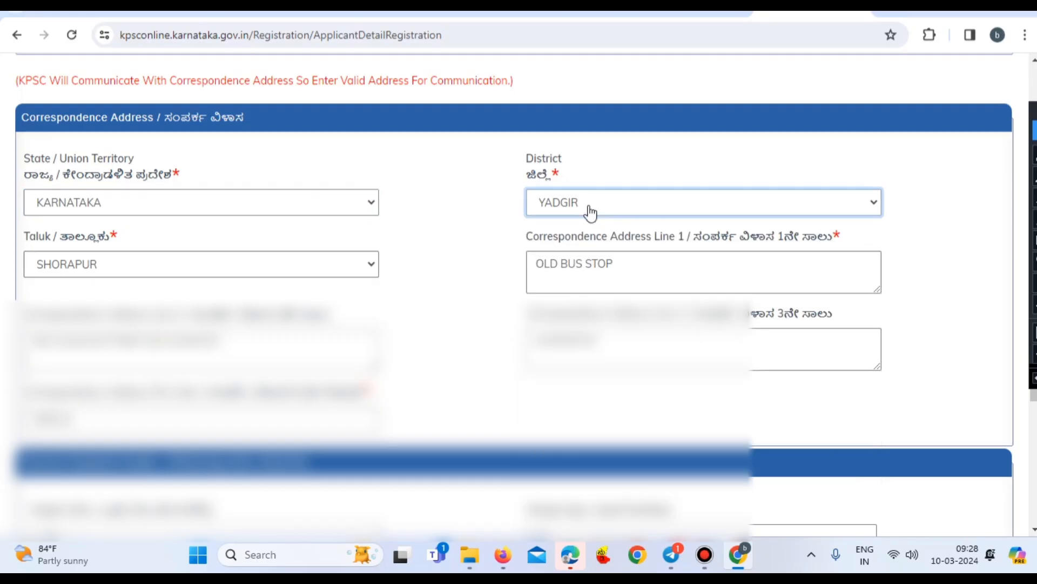
{"action": "left_click", "coordinate": [170, 273]}
{"action": "left_click", "coordinate": [171, 274]}
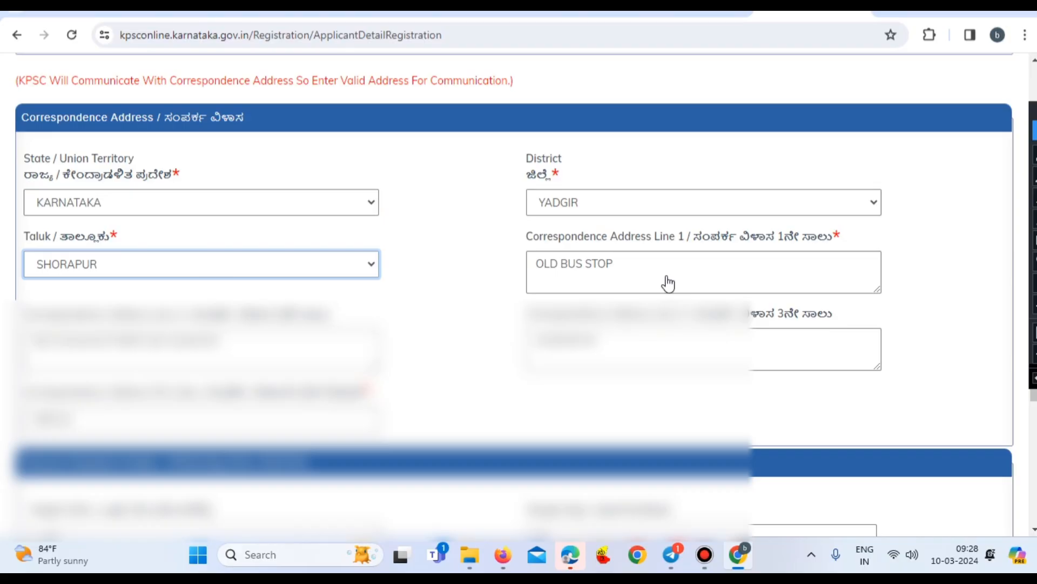
Step: Draw red arrows pointing to correspondence address lines 1, 2 and 3 and the address pin code field
{"action": "left_click", "coordinate": [1034, 218]}
{"action": "left_click_drag", "start_coordinate": [893, 248], "coordinate": [876, 247]}
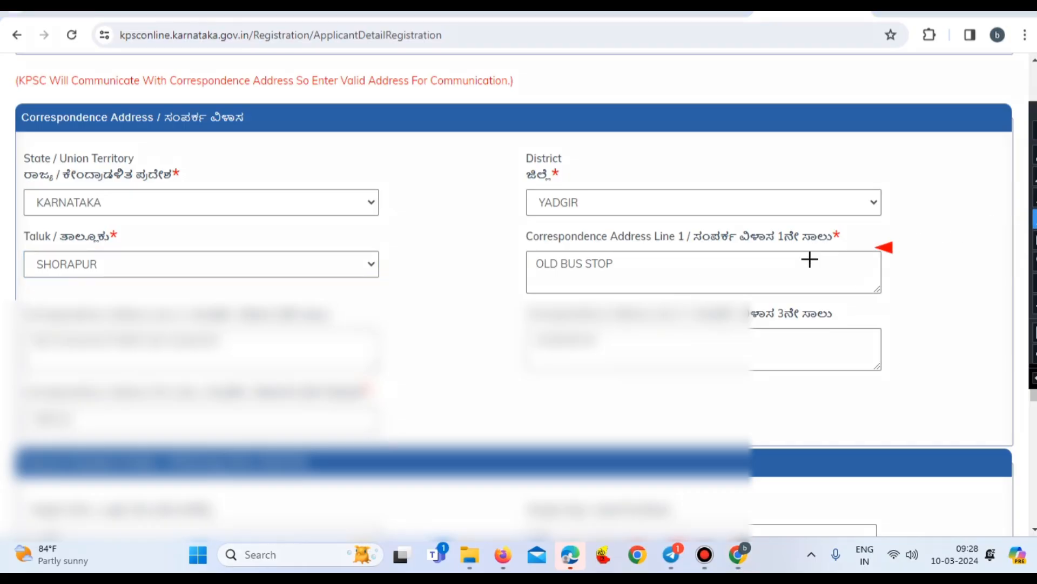
{"action": "left_click_drag", "start_coordinate": [810, 259], "coordinate": [683, 282]}
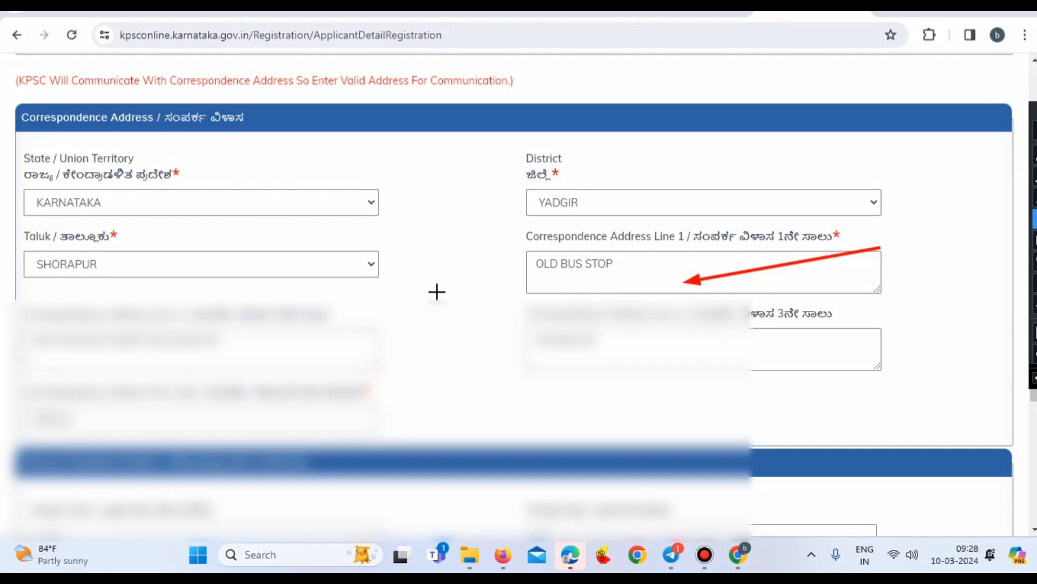
{"action": "mouse_move", "coordinate": [436, 292]}
{"action": "left_mouse_down"}
{"action": "mouse_move", "coordinate": [262, 324]}
{"action": "mouse_move", "coordinate": [265, 334]}
{"action": "left_mouse_up"}
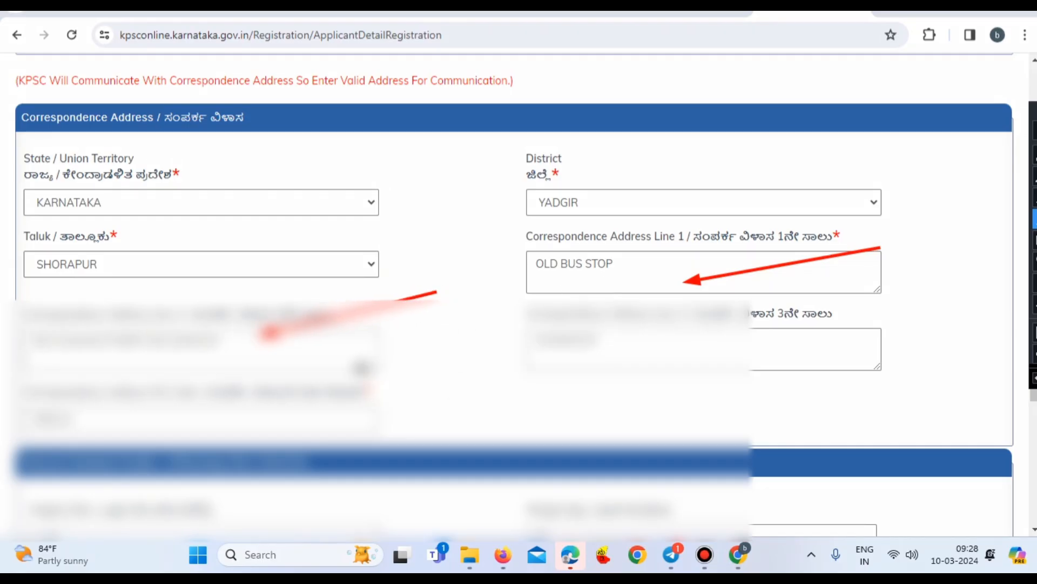
{"action": "left_click_drag", "start_coordinate": [774, 325], "coordinate": [608, 355]}
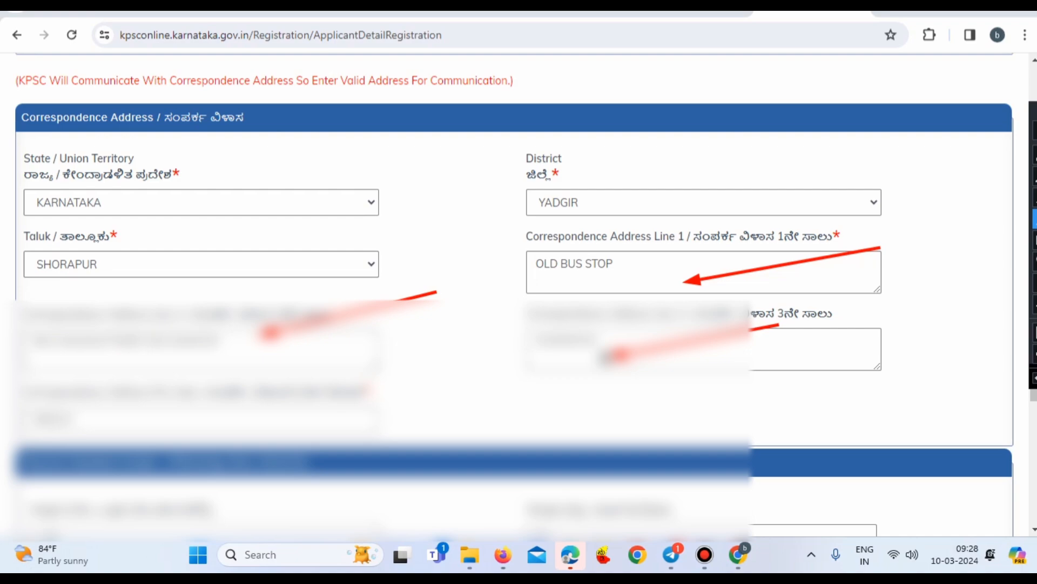
{"action": "left_click_drag", "start_coordinate": [428, 395], "coordinate": [292, 423]}
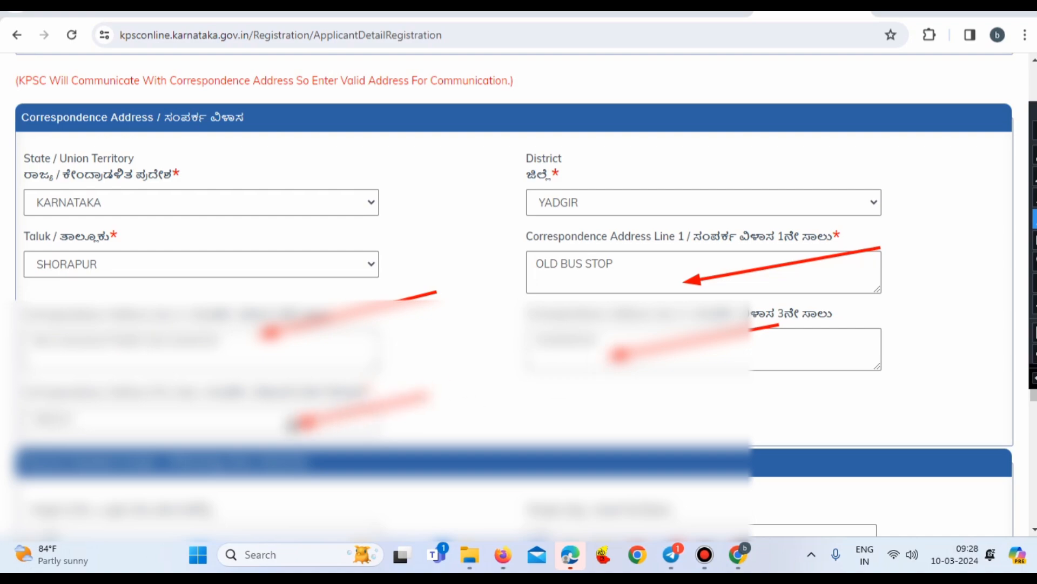
Step: Remove the red arrows drawn over the correspondence address section
{"action": "left_click", "coordinate": [1035, 378]}
{"action": "left_click", "coordinate": [1034, 378]}
{"action": "left_click", "coordinate": [1034, 378]}
{"action": "left_click", "coordinate": [1034, 378]}
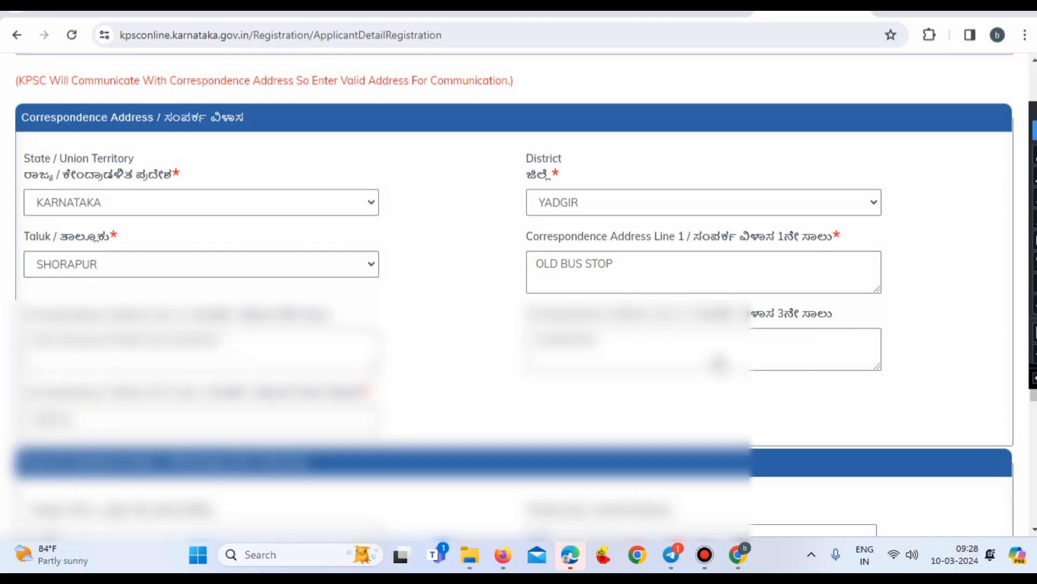
Step: In the physical standard details, draw red arrows to the height, weight, normal chest, expanded chest and distant vision fields
{"action": "scroll", "coordinate": [121, 215], "scroll_direction": "down", "scroll_amount": 6}
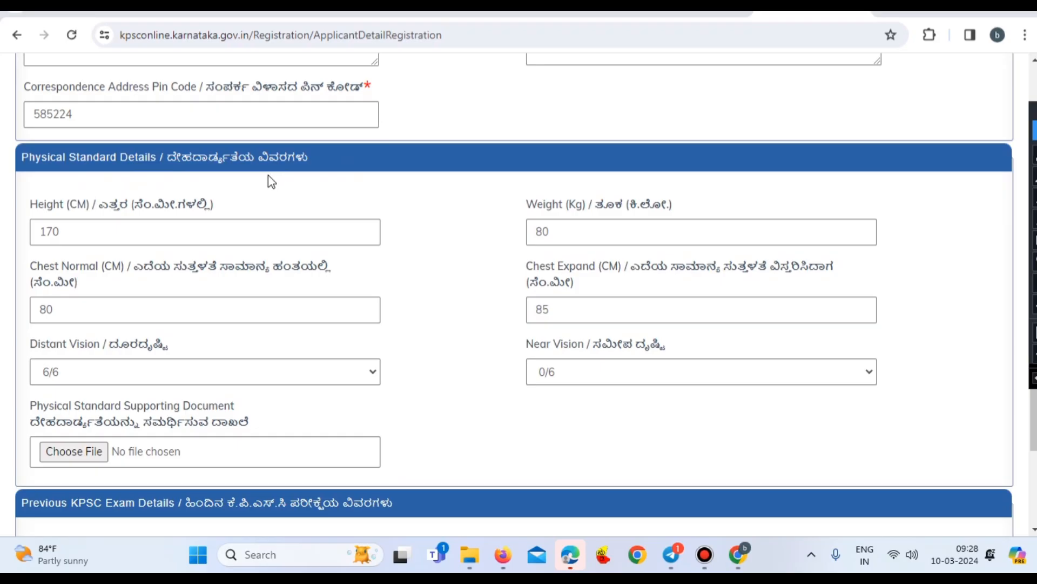
{"action": "scroll", "coordinate": [338, 189], "scroll_direction": "down", "scroll_amount": 1}
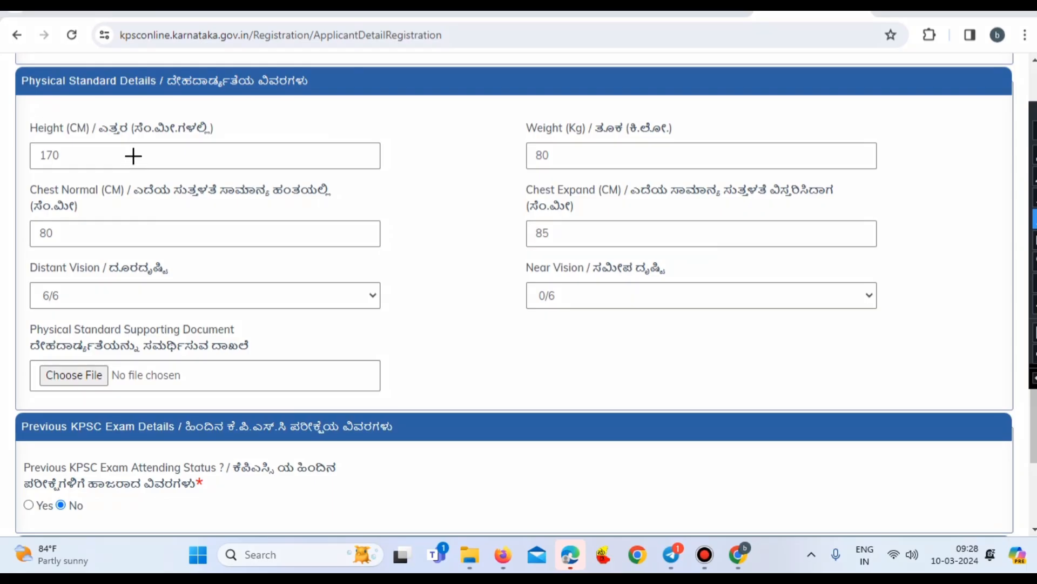
{"action": "left_click_drag", "start_coordinate": [283, 123], "coordinate": [123, 157]}
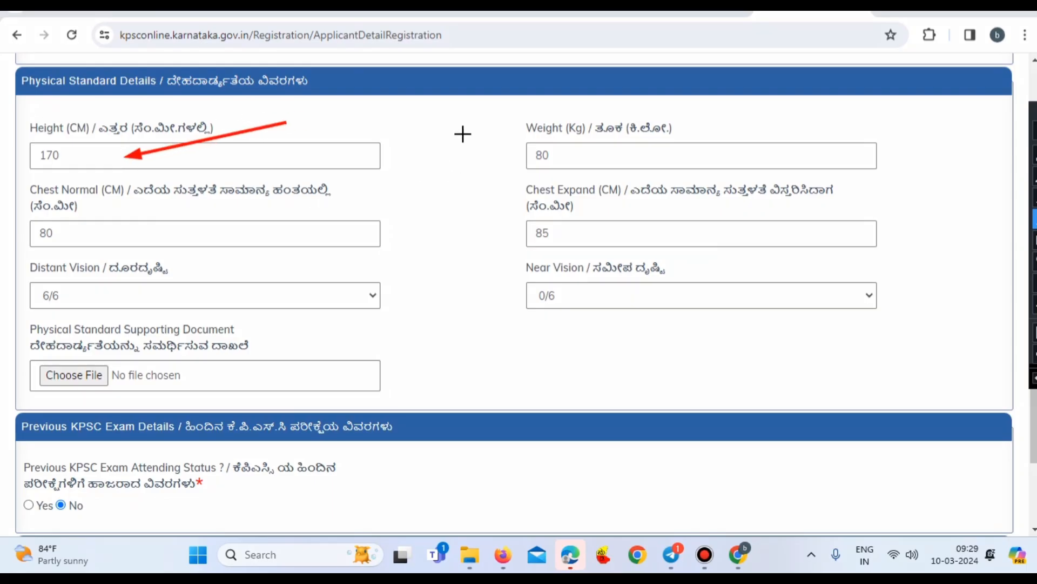
{"action": "mouse_move", "coordinate": [454, 121]}
{"action": "left_mouse_down"}
{"action": "mouse_move", "coordinate": [546, 150]}
{"action": "mouse_move", "coordinate": [527, 152]}
{"action": "left_mouse_up"}
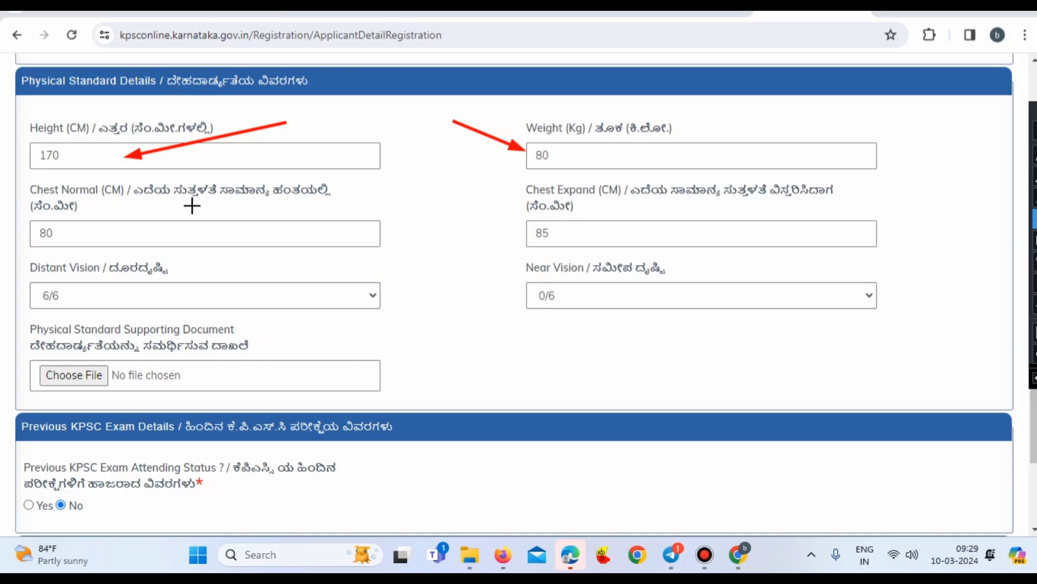
{"action": "left_click_drag", "start_coordinate": [191, 206], "coordinate": [73, 233]}
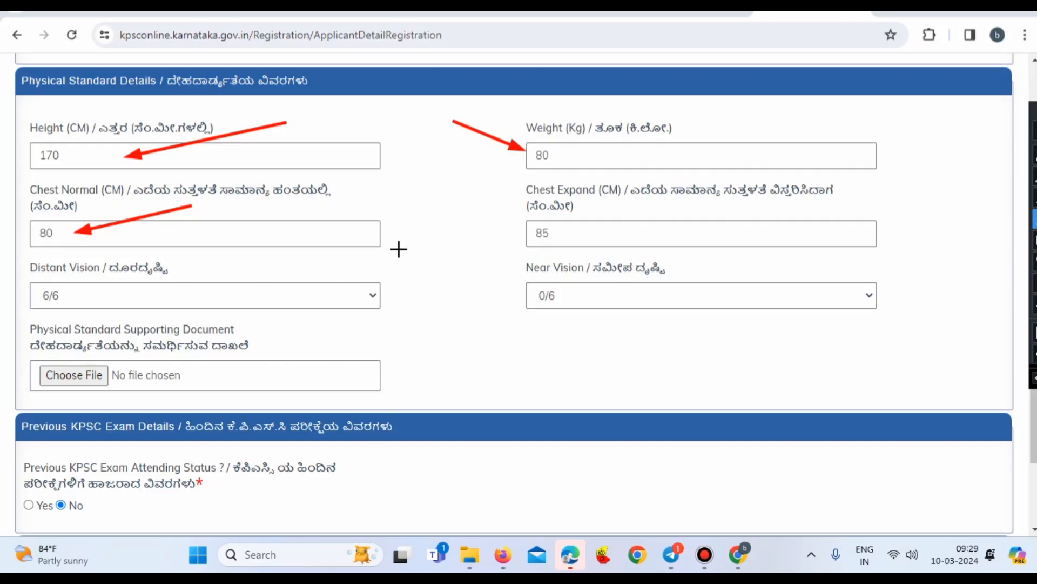
{"action": "left_click_drag", "start_coordinate": [454, 231], "coordinate": [532, 231]}
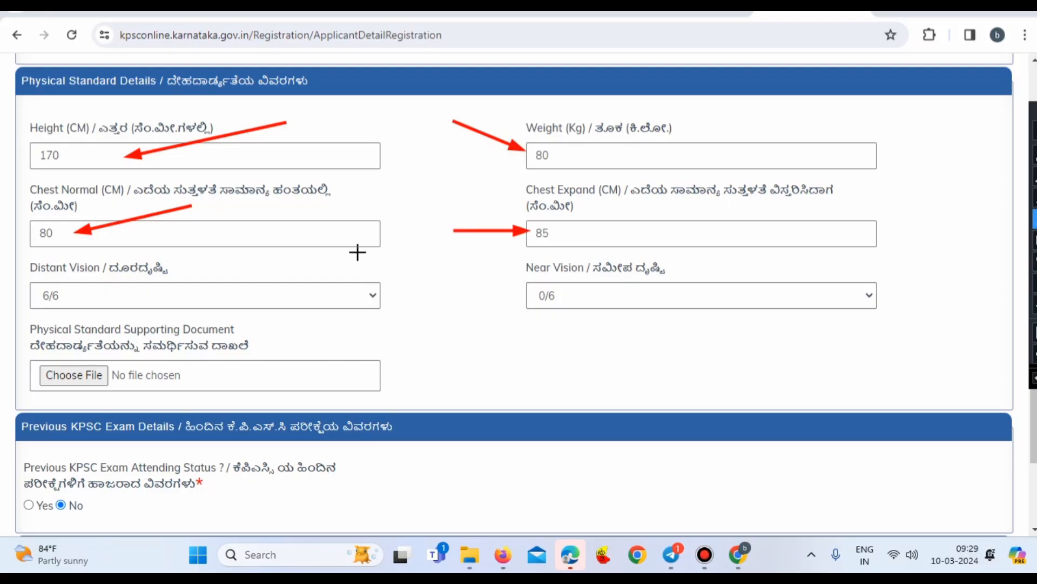
{"action": "left_click_drag", "start_coordinate": [285, 264], "coordinate": [156, 292]}
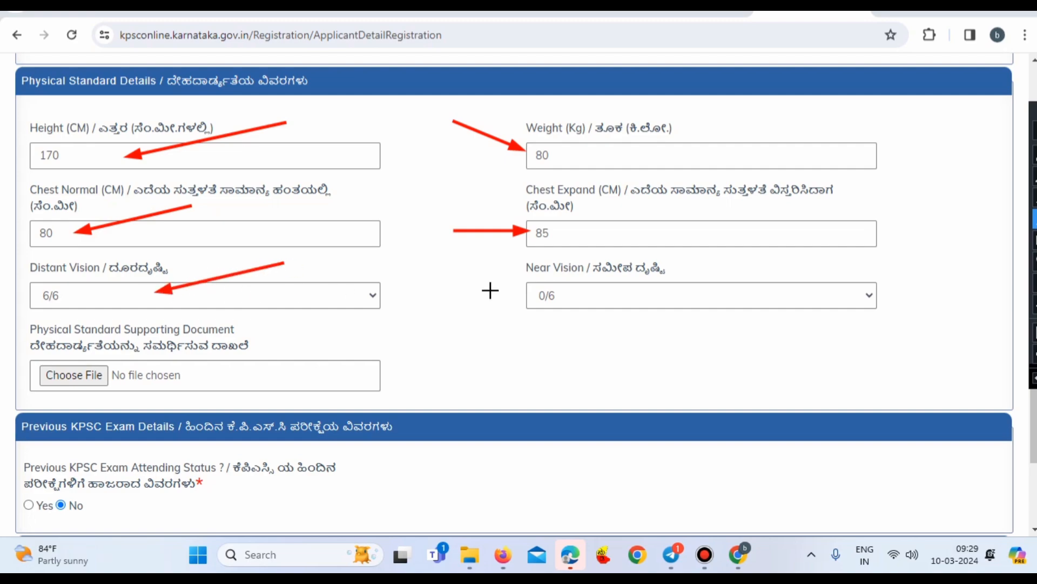
Step: In the physical standard details, select 6/6 as the distant vision and 0/6 as the near vision
{"action": "left_click", "coordinate": [1034, 131]}
{"action": "left_click", "coordinate": [230, 300]}
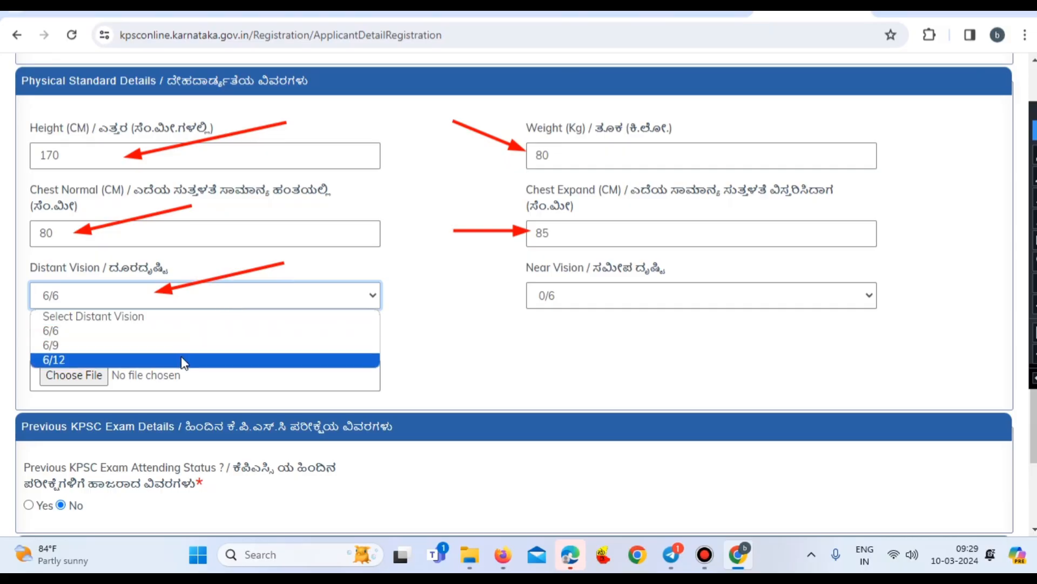
{"action": "left_click", "coordinate": [189, 331]}
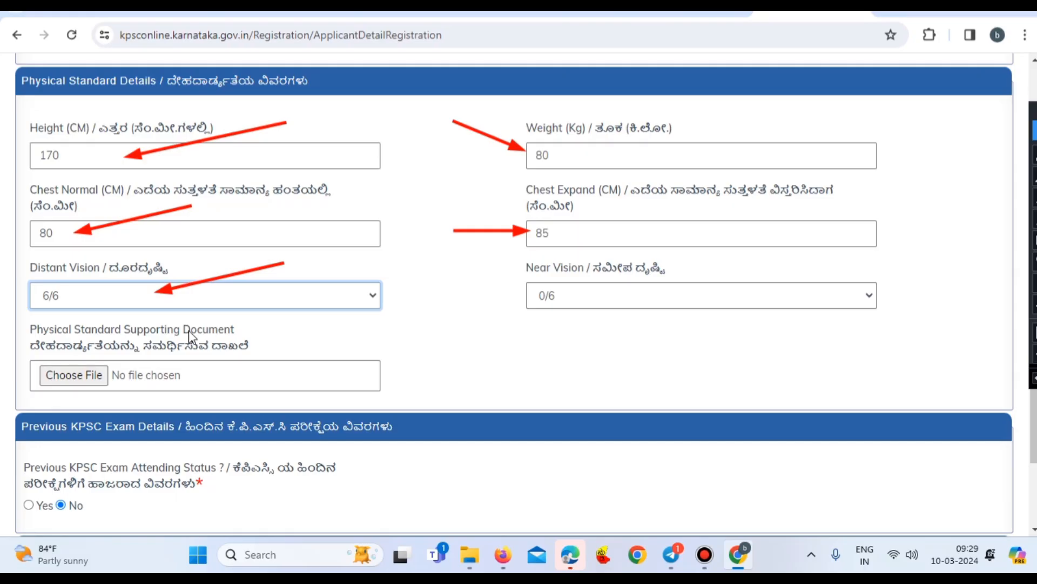
{"action": "left_click", "coordinate": [266, 296]}
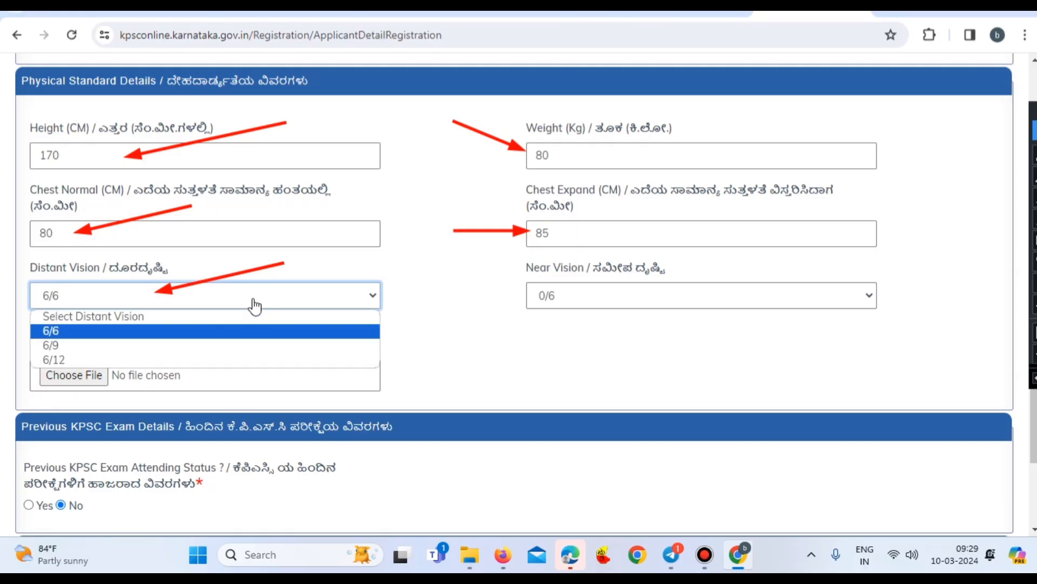
{"action": "left_click", "coordinate": [125, 330]}
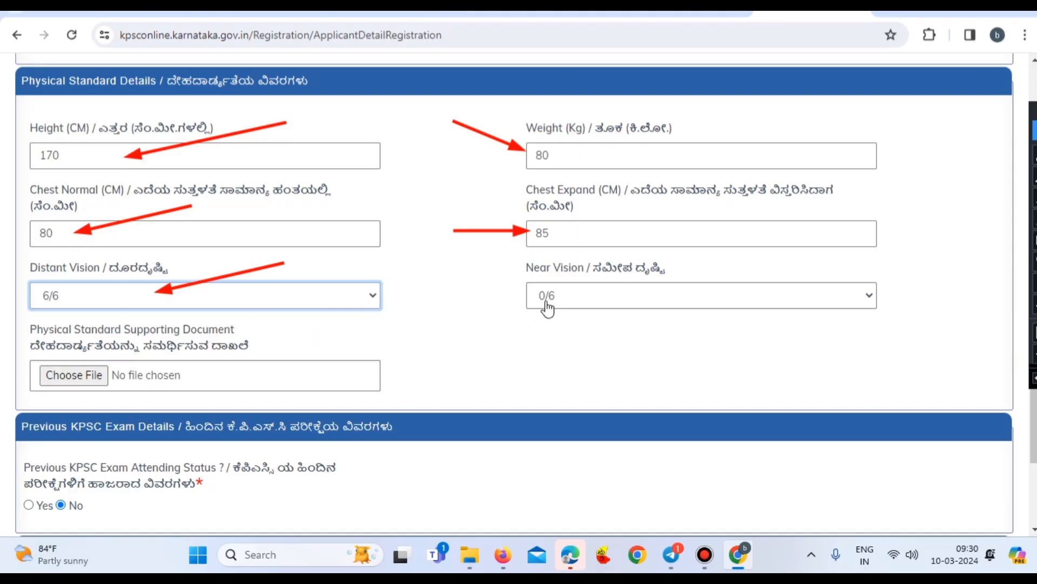
{"action": "left_click", "coordinate": [862, 300]}
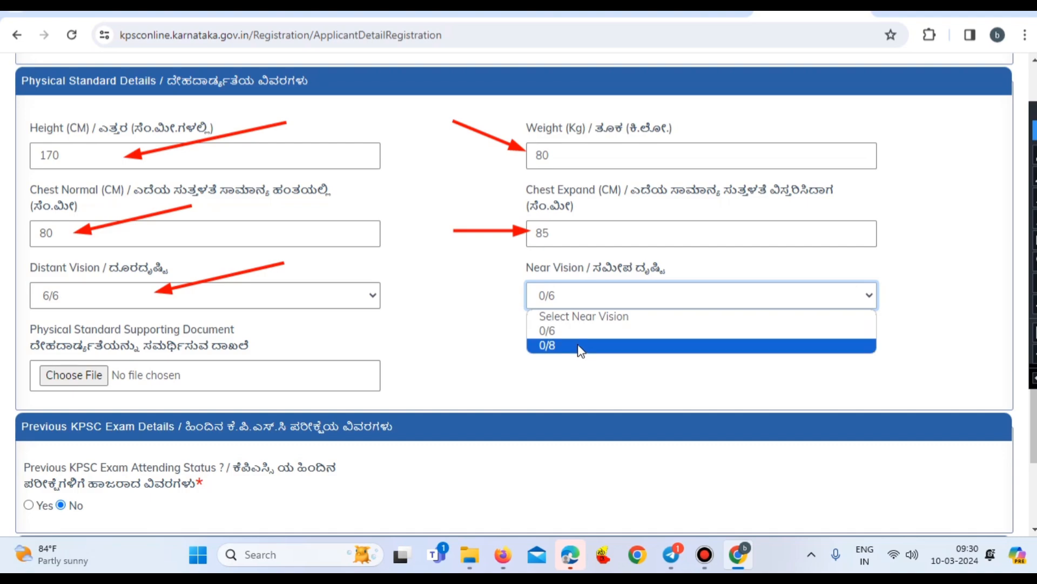
{"action": "left_click", "coordinate": [571, 331]}
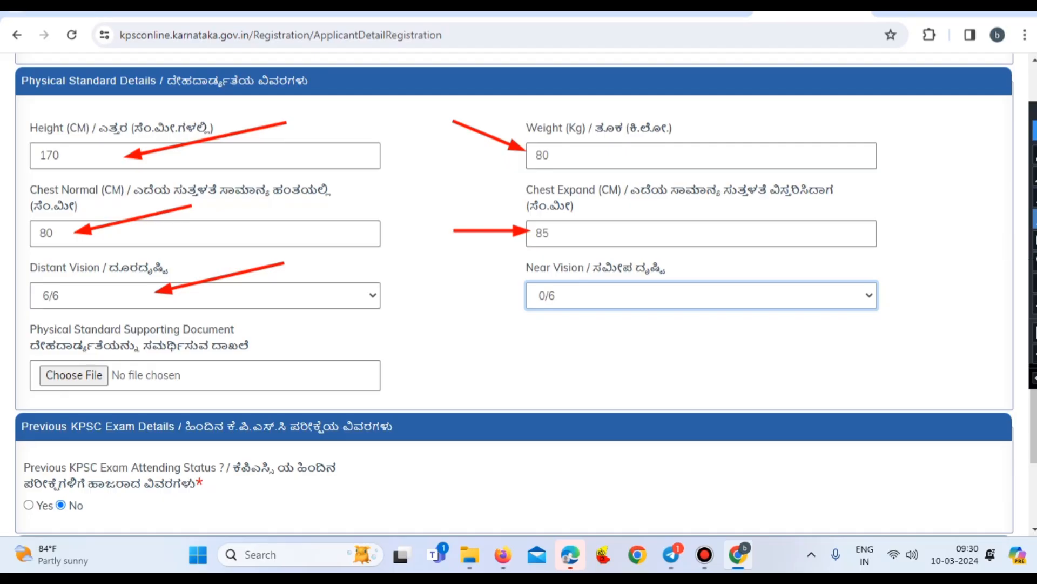
Step: Draw two red arrows at the physical standard supporting document field and remove all red arrows from the section
{"action": "left_click_drag", "start_coordinate": [395, 351], "coordinate": [139, 375]}
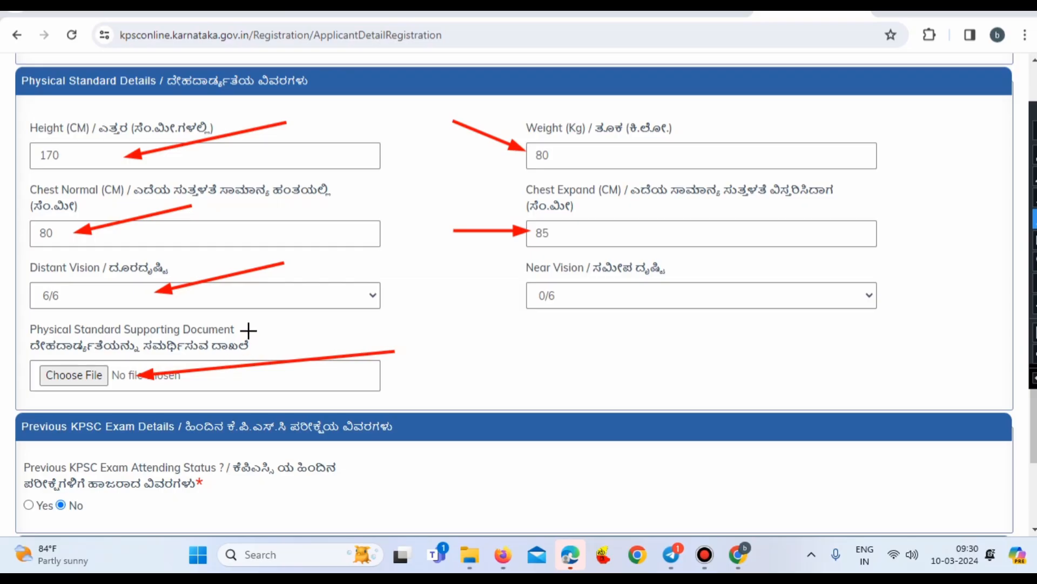
{"action": "left_click_drag", "start_coordinate": [248, 330], "coordinate": [292, 403]}
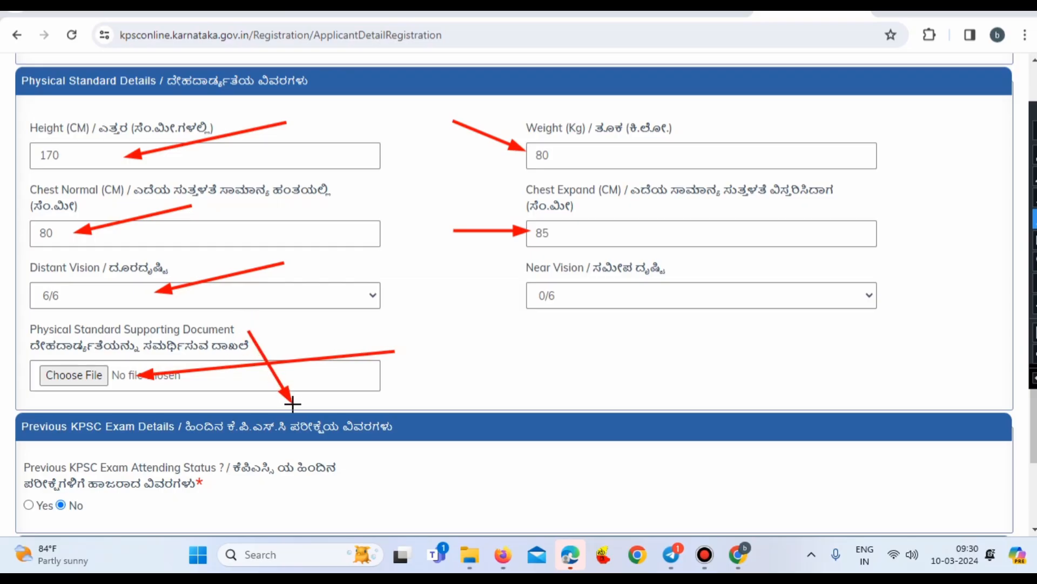
{"action": "key", "text": "ctrl+z"}
{"action": "key", "text": "ctrl+z"}
{"action": "key", "text": "ctrl+z"}
{"action": "key", "text": "ctrl+z"}
{"action": "key", "text": "ctrl+z"}
{"action": "key", "text": "ctrl+z"}
{"action": "key", "text": "ctrl+z"}
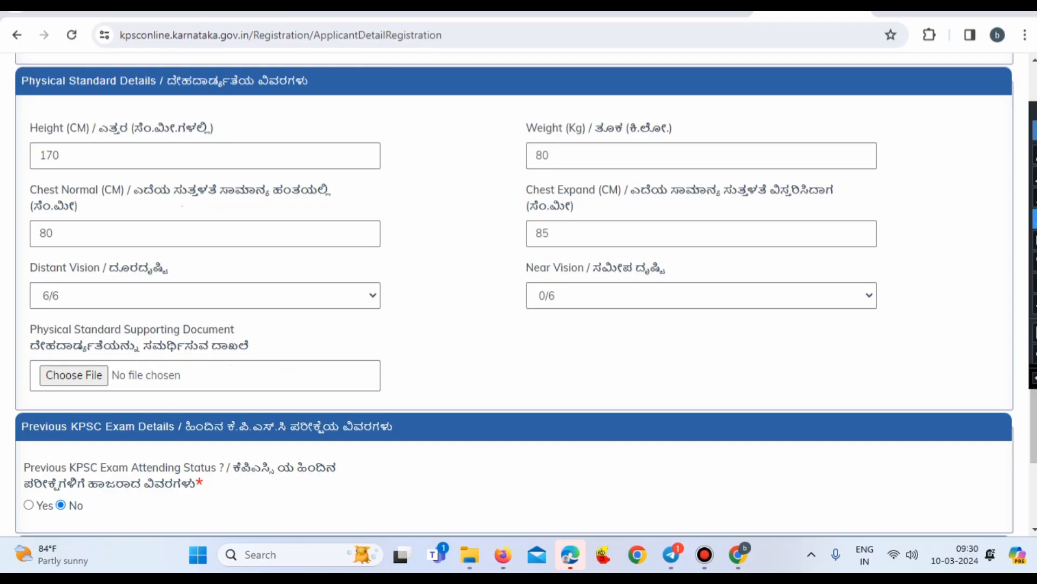
Step: Set the previous KPSC exam attending status to Yes, mark the notification and register number fields with red arrows, and restore the status to No
{"action": "scroll", "coordinate": [635, 298], "scroll_direction": "down", "scroll_amount": 5}
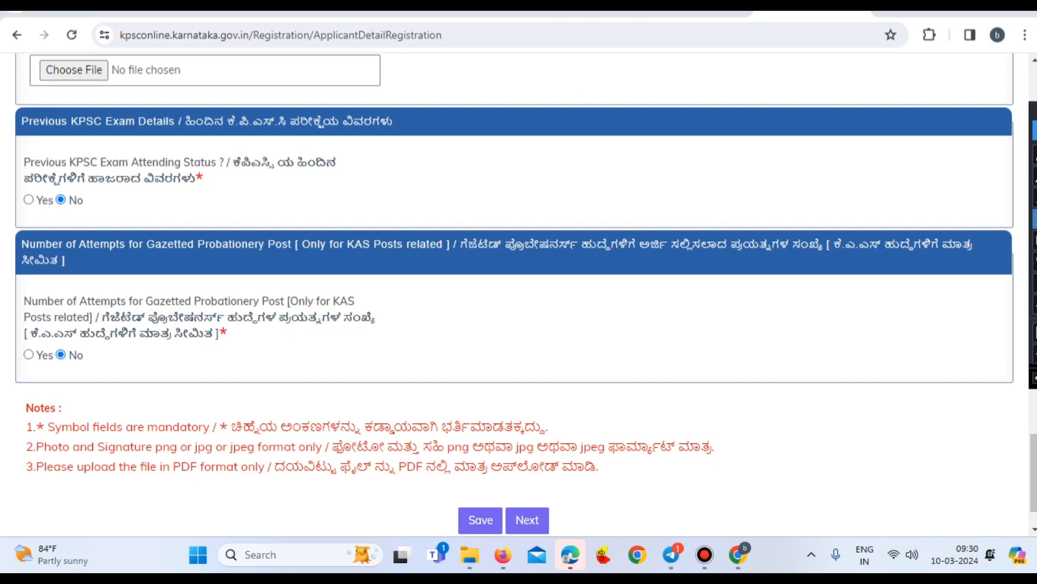
{"action": "left_click", "coordinate": [1035, 218]}
{"action": "key", "text": "Escape"}
{"action": "left_click", "coordinate": [29, 199]}
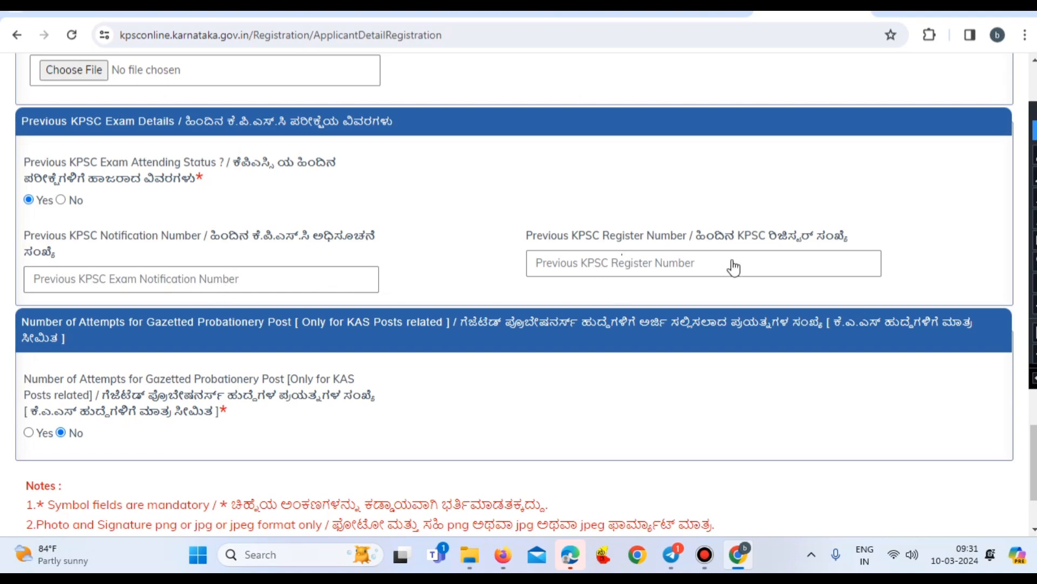
{"action": "mouse_move", "coordinate": [830, 249]}
{"action": "left_mouse_down"}
{"action": "mouse_move", "coordinate": [625, 251]}
{"action": "mouse_move", "coordinate": [678, 264]}
{"action": "left_mouse_up"}
{"action": "mouse_move", "coordinate": [374, 254]}
{"action": "left_mouse_down"}
{"action": "mouse_move", "coordinate": [233, 258]}
{"action": "mouse_move", "coordinate": [226, 282]}
{"action": "left_mouse_up"}
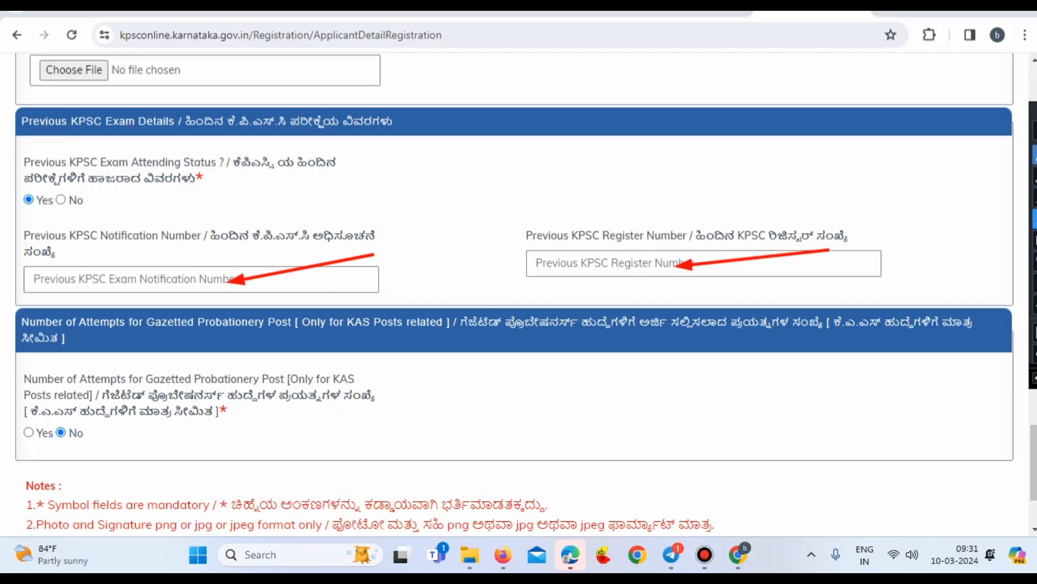
{"action": "left_click", "coordinate": [65, 202]}
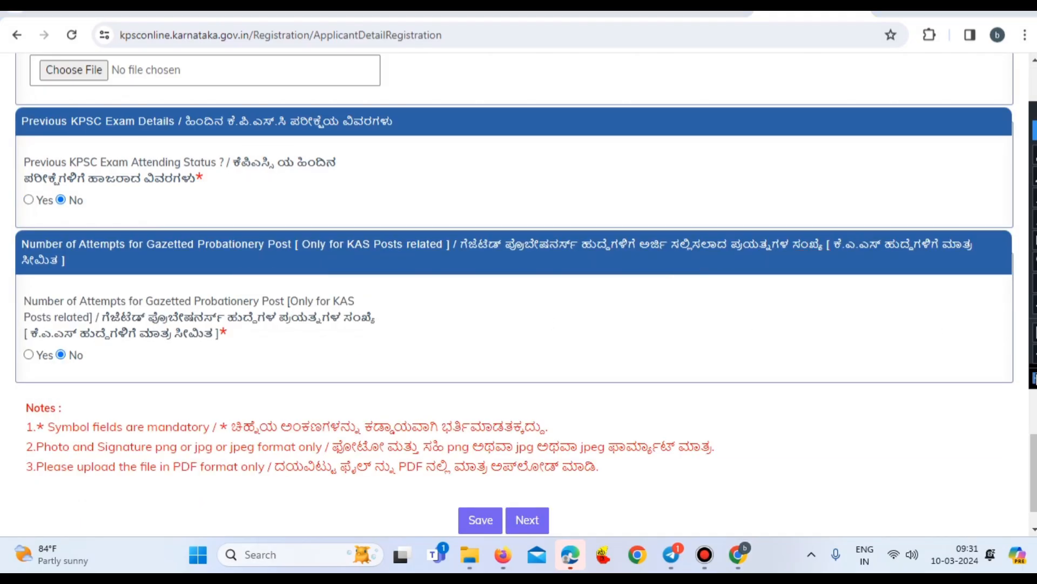
Step: Set the Gazetted Probationery Post attempts question to Yes to preview its fields, and return it to No
{"action": "scroll", "coordinate": [571, 367], "scroll_direction": "down", "scroll_amount": 2}
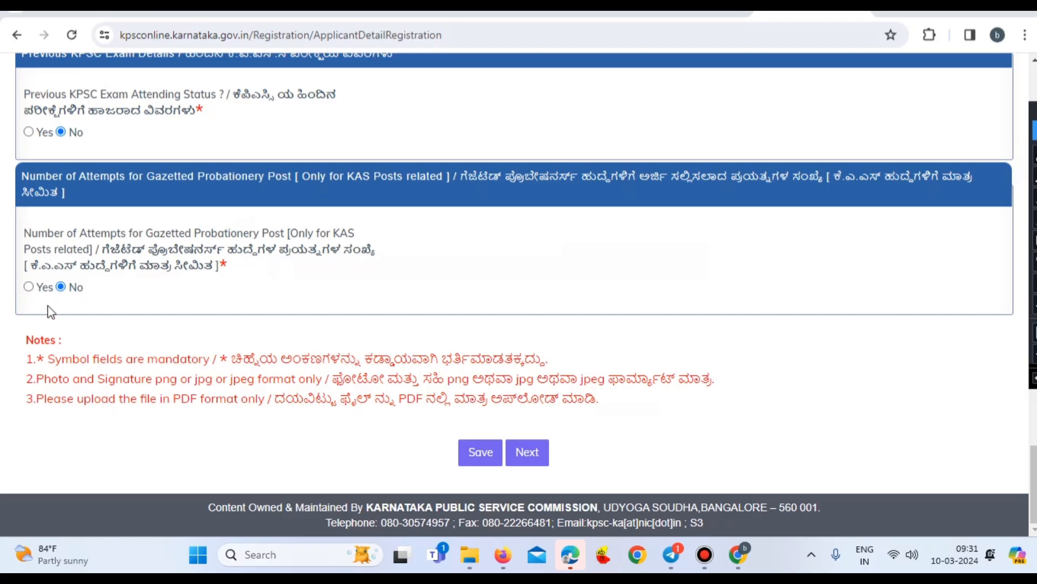
{"action": "left_click", "coordinate": [30, 287]}
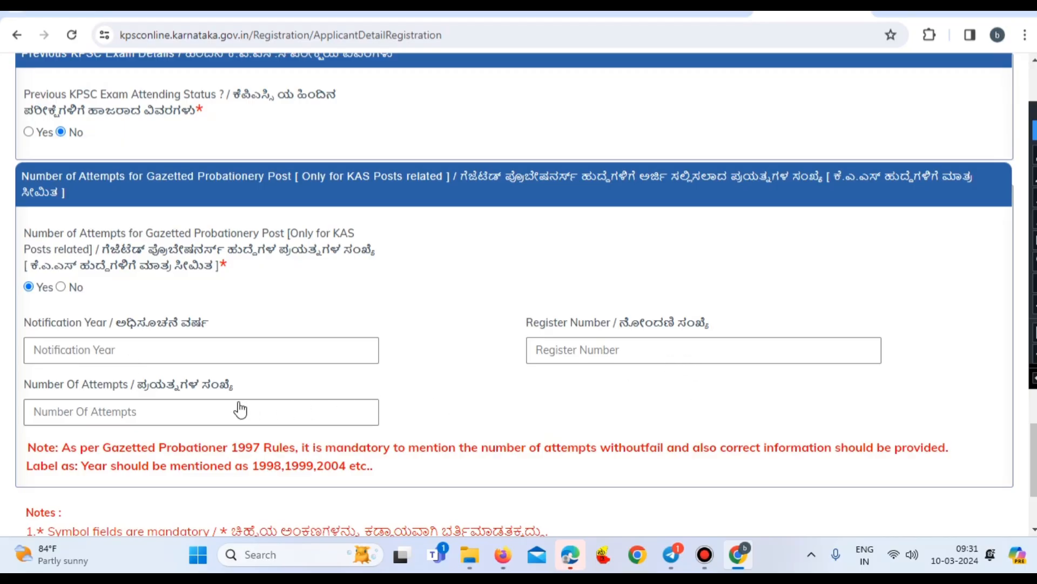
{"action": "left_click", "coordinate": [226, 418]}
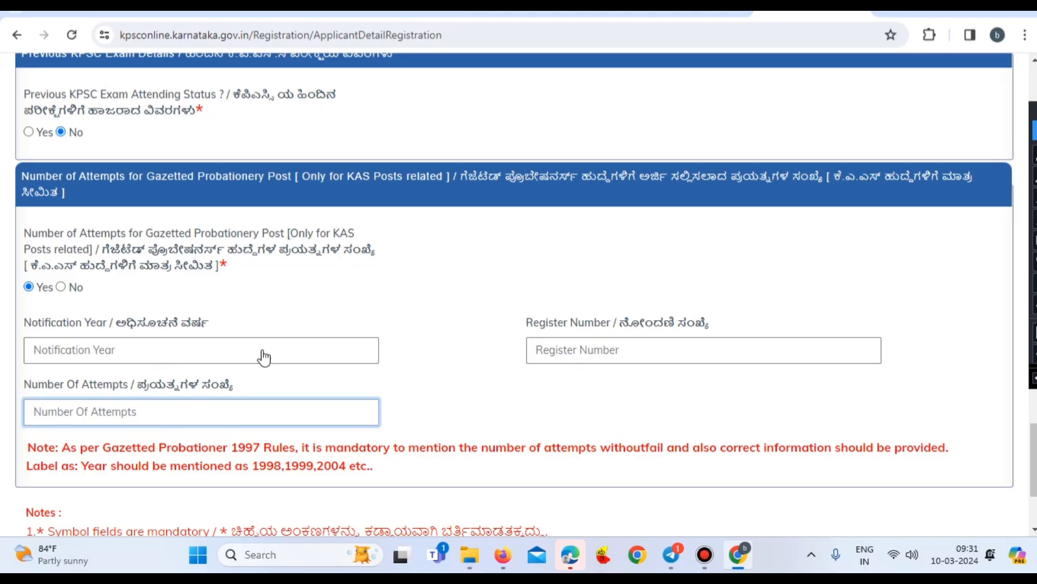
{"action": "left_click", "coordinate": [61, 287]}
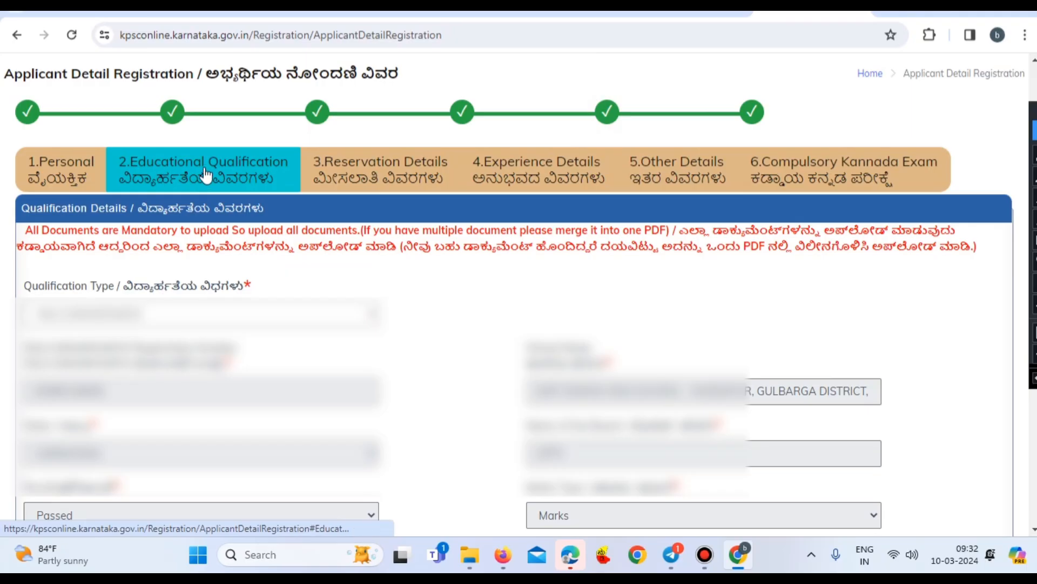
Step: In the educational qualification details, choose SSLC/10th/NIOS/KOS as the qualification type
{"action": "scroll", "coordinate": [320, 273], "scroll_direction": "down", "scroll_amount": 1}
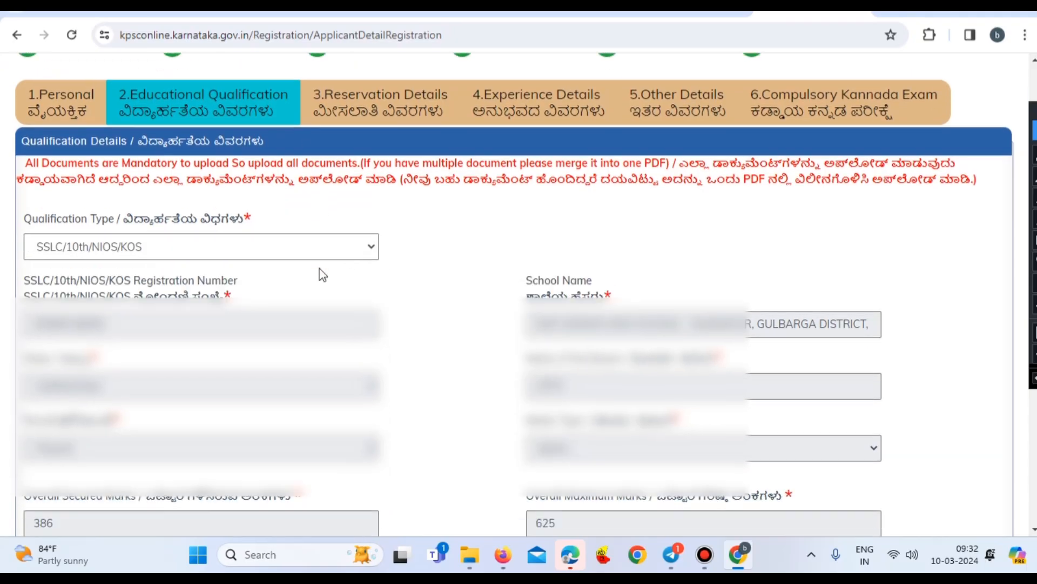
{"action": "left_click", "coordinate": [214, 248]}
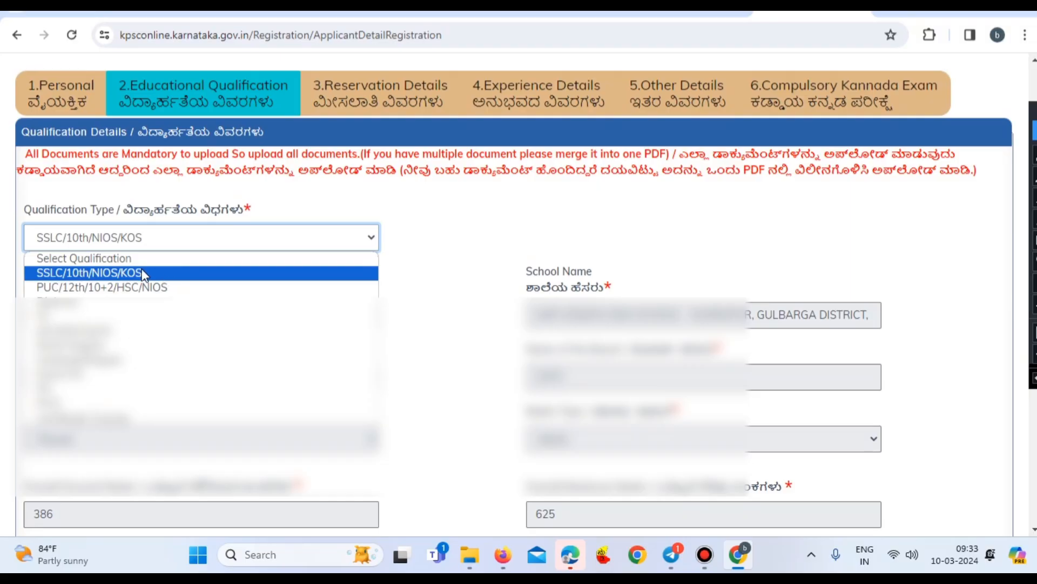
{"action": "left_click", "coordinate": [115, 274]}
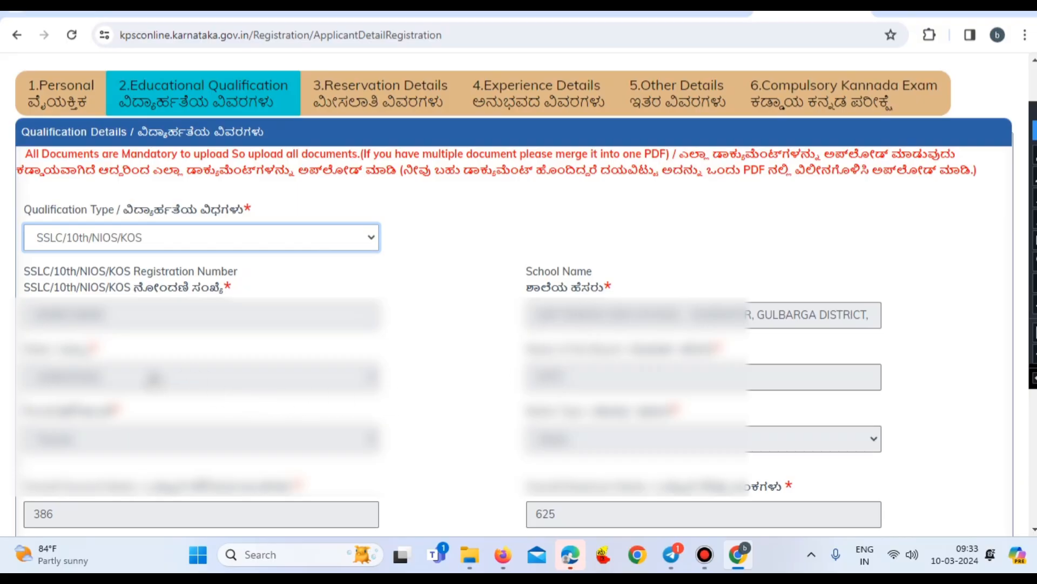
Step: Draw red arrows to the state, board name, result, marks type, overall secured marks and overall maximum marks fields
{"action": "left_click", "coordinate": [1035, 226]}
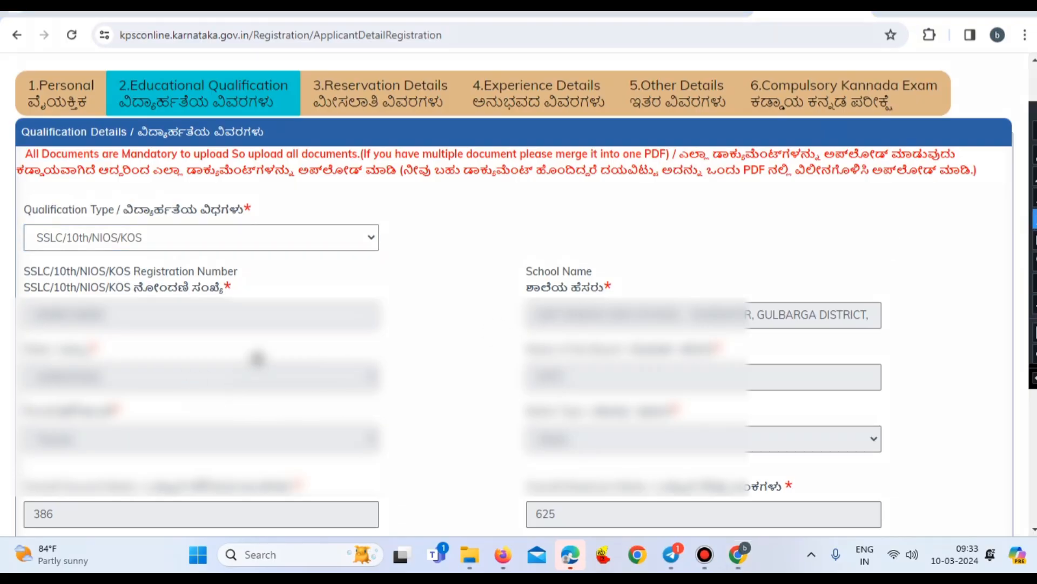
{"action": "left_click_drag", "start_coordinate": [271, 348], "coordinate": [148, 379]}
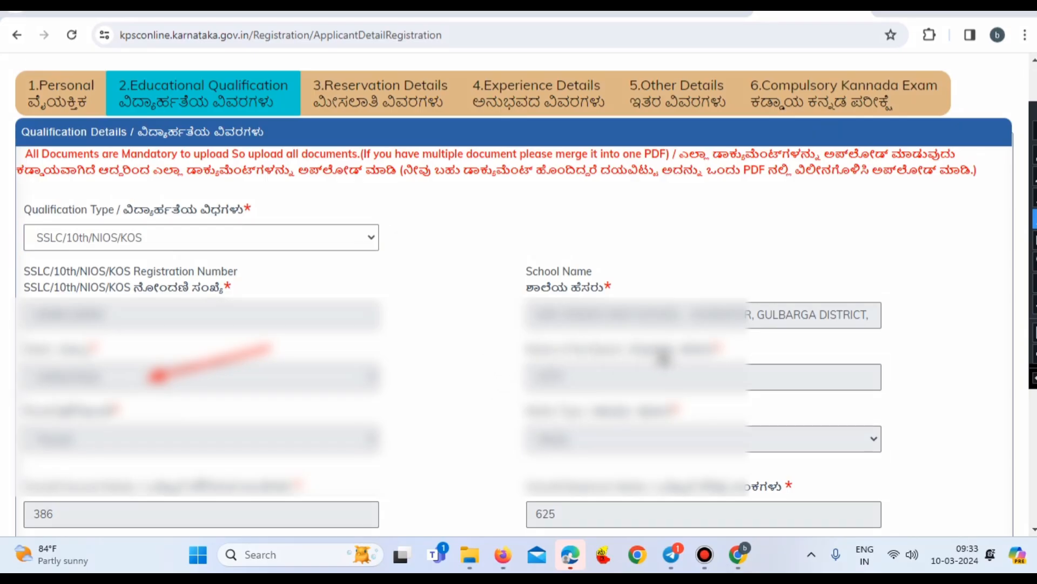
{"action": "left_click_drag", "start_coordinate": [461, 357], "coordinate": [520, 372]}
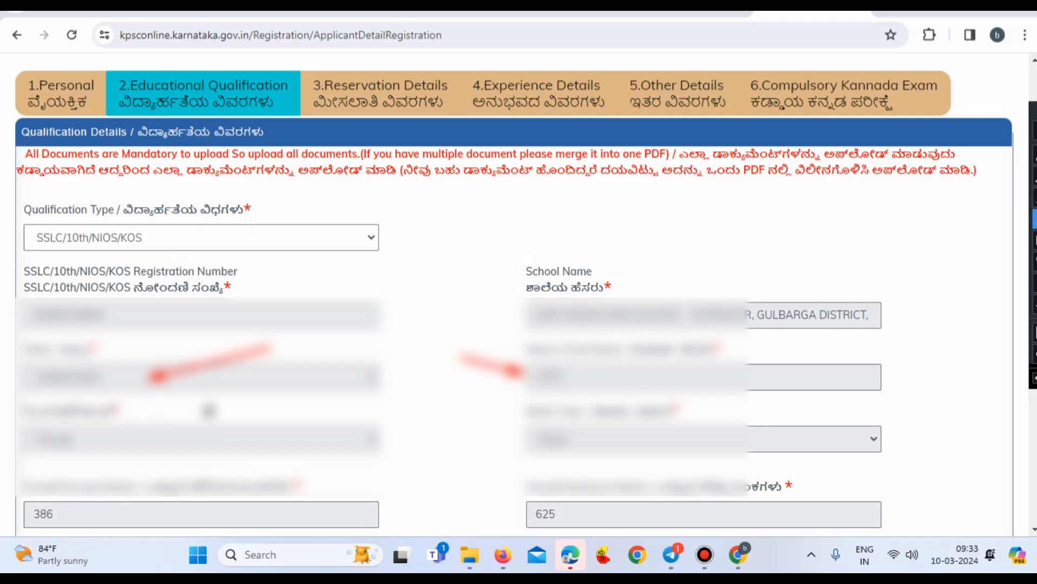
{"action": "left_click_drag", "start_coordinate": [203, 409], "coordinate": [123, 440]}
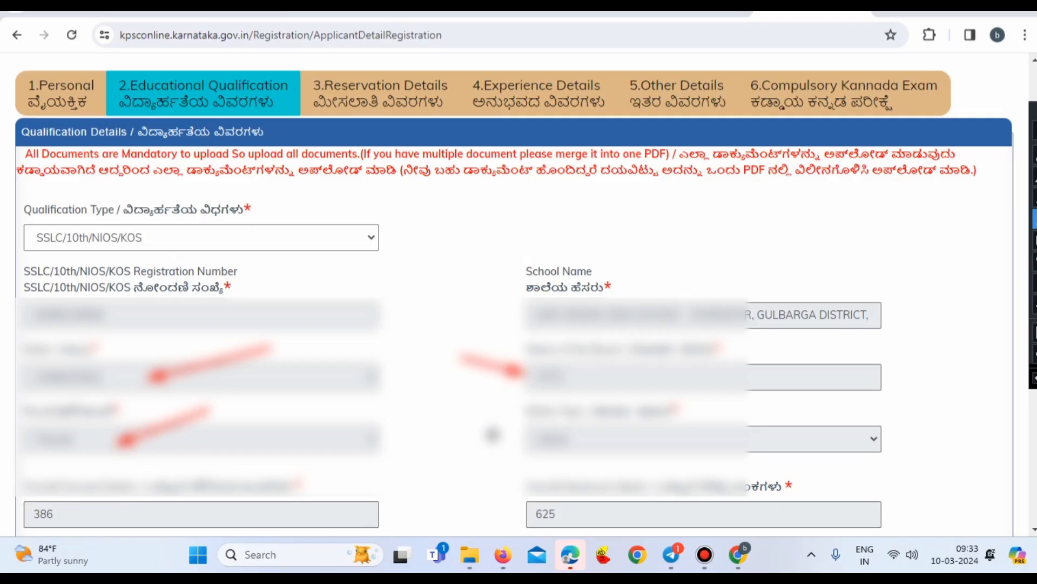
{"action": "left_click_drag", "start_coordinate": [450, 416], "coordinate": [528, 446]}
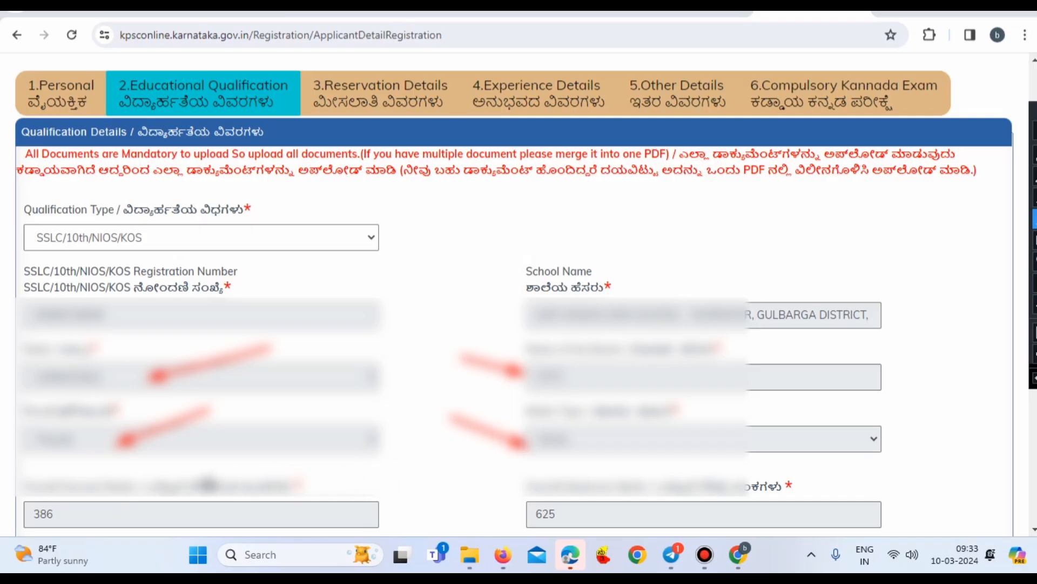
{"action": "left_click_drag", "start_coordinate": [354, 475], "coordinate": [254, 514]}
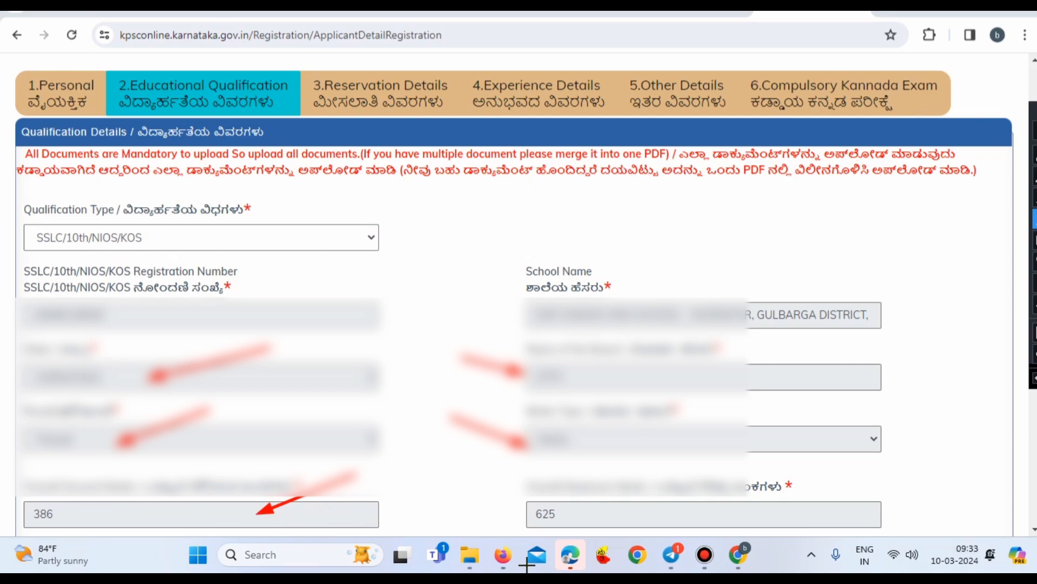
{"action": "left_click_drag", "start_coordinate": [454, 465], "coordinate": [523, 518]}
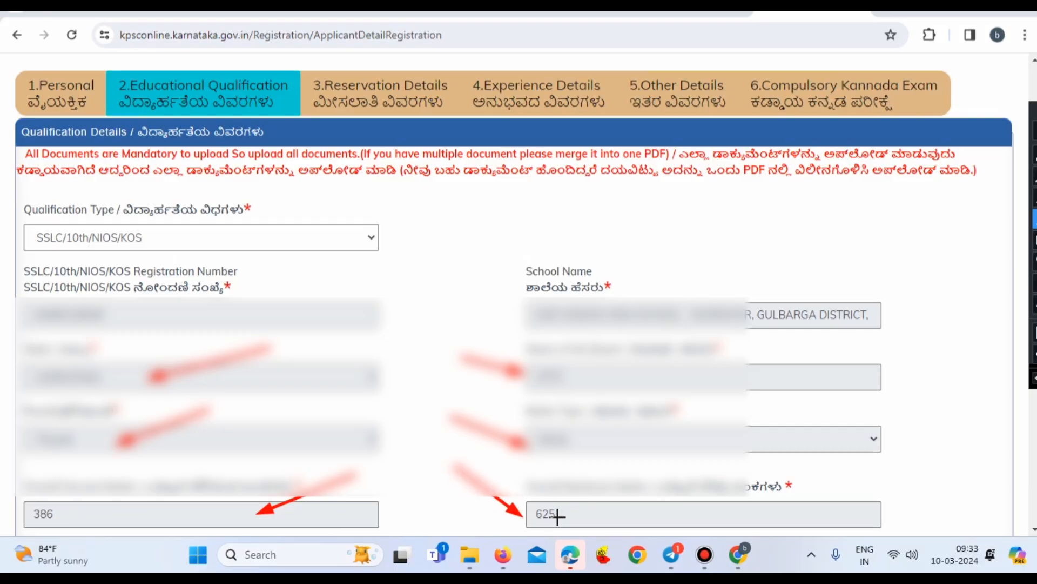
Step: Remove all the red arrows drawn over the qualification details
{"action": "left_click", "coordinate": [1033, 378]}
{"action": "left_click", "coordinate": [1033, 378]}
{"action": "left_click", "coordinate": [1034, 378]}
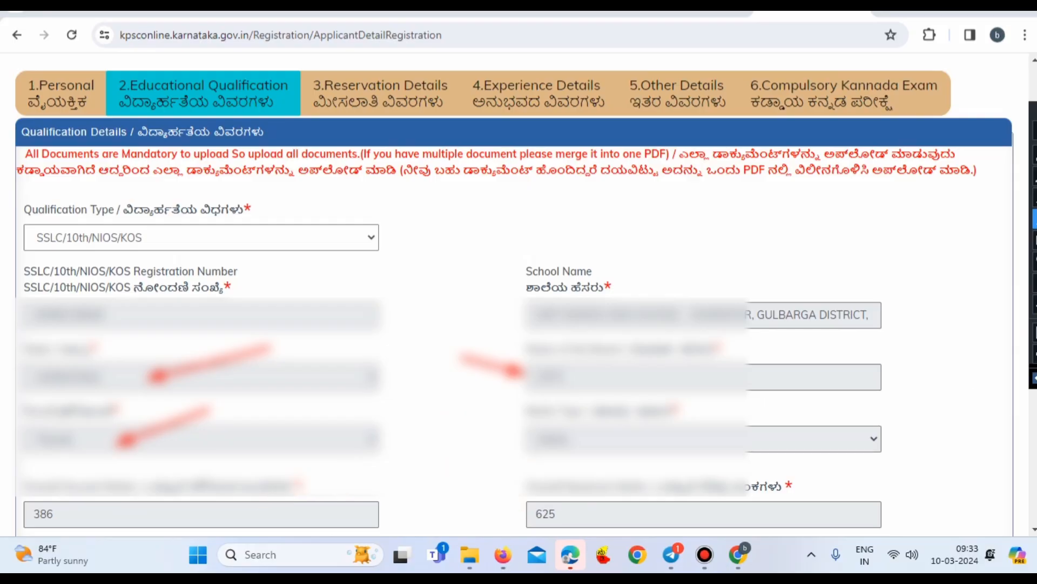
{"action": "left_click", "coordinate": [1034, 378]}
{"action": "left_click", "coordinate": [1034, 377]}
{"action": "left_click", "coordinate": [1034, 378]}
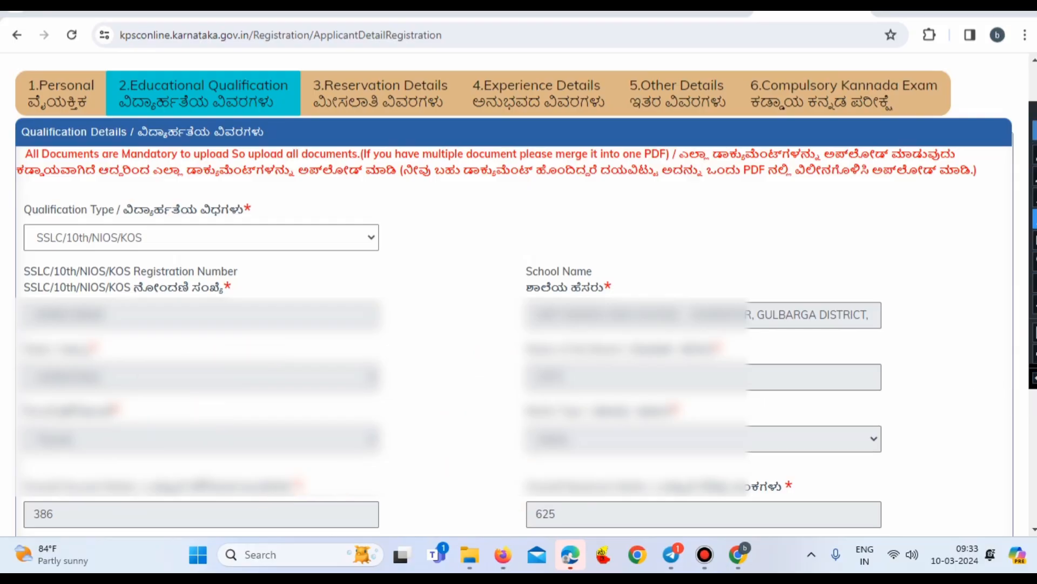
Step: Draw one red arrow to the percentage or CGPA field and two to the educational qualification supporting document field
{"action": "left_click", "coordinate": [1033, 129]}
{"action": "scroll", "coordinate": [654, 385], "scroll_direction": "down", "scroll_amount": 3}
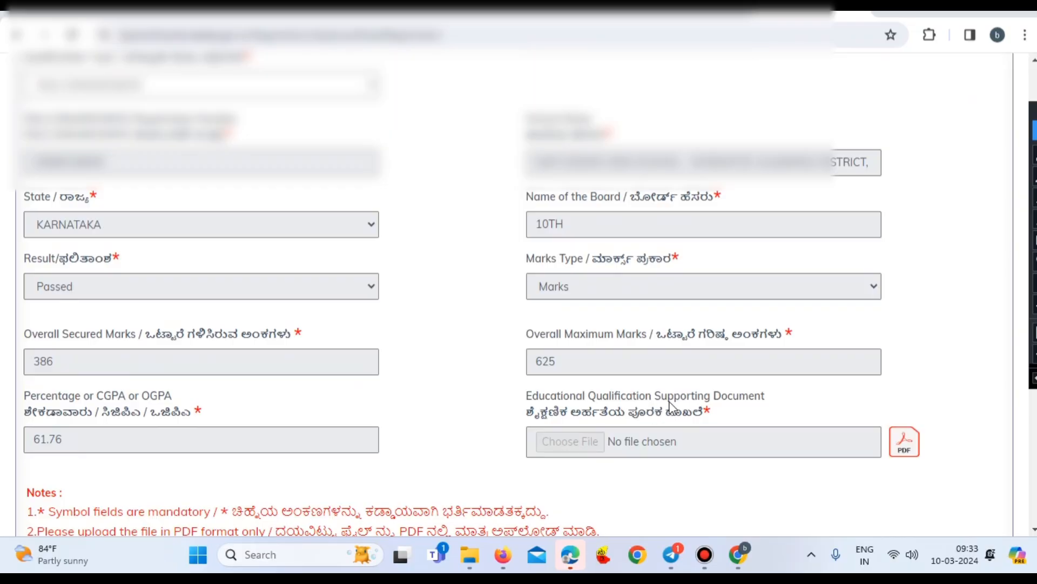
{"action": "scroll", "coordinate": [963, 402], "scroll_direction": "down", "scroll_amount": 2}
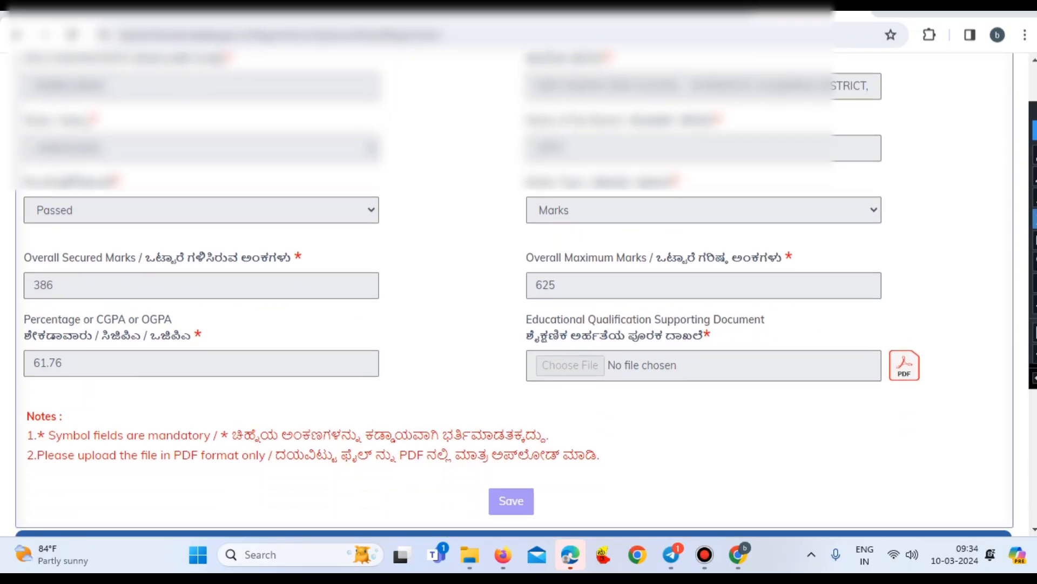
{"action": "left_click_drag", "start_coordinate": [782, 325], "coordinate": [655, 367]}
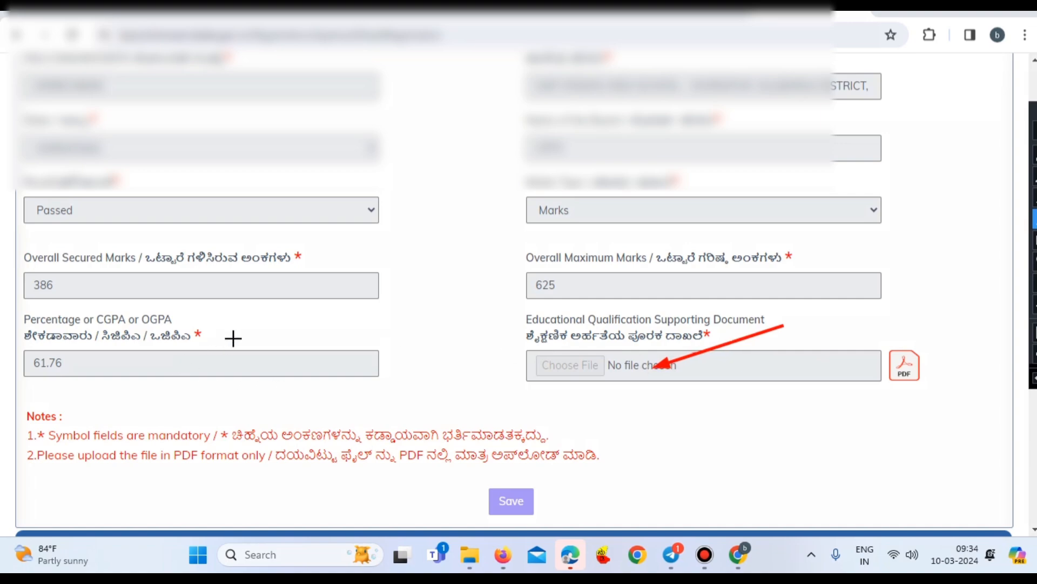
{"action": "left_click_drag", "start_coordinate": [420, 317], "coordinate": [110, 371]}
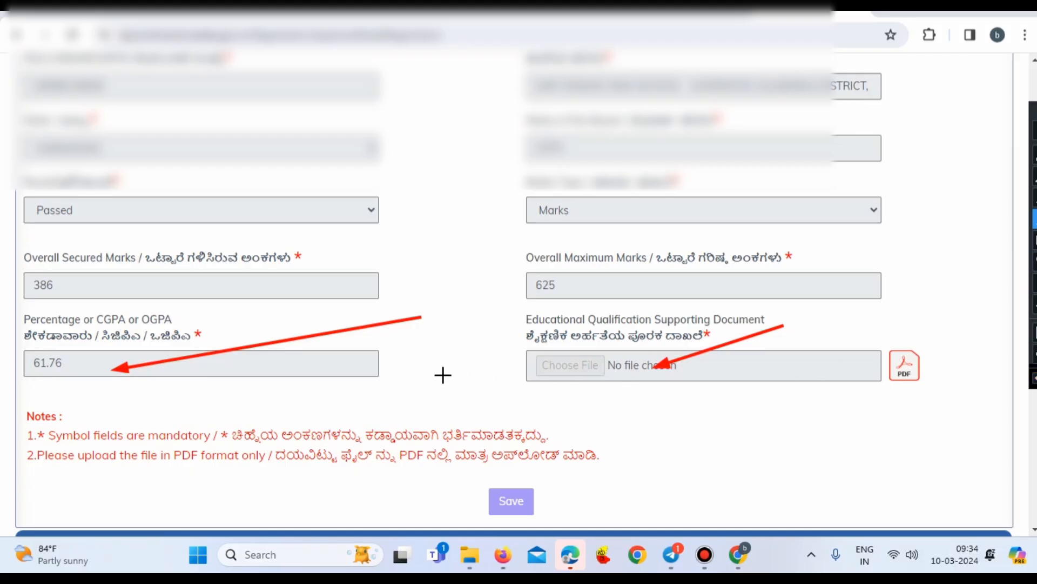
{"action": "left_click_drag", "start_coordinate": [444, 375], "coordinate": [531, 370]}
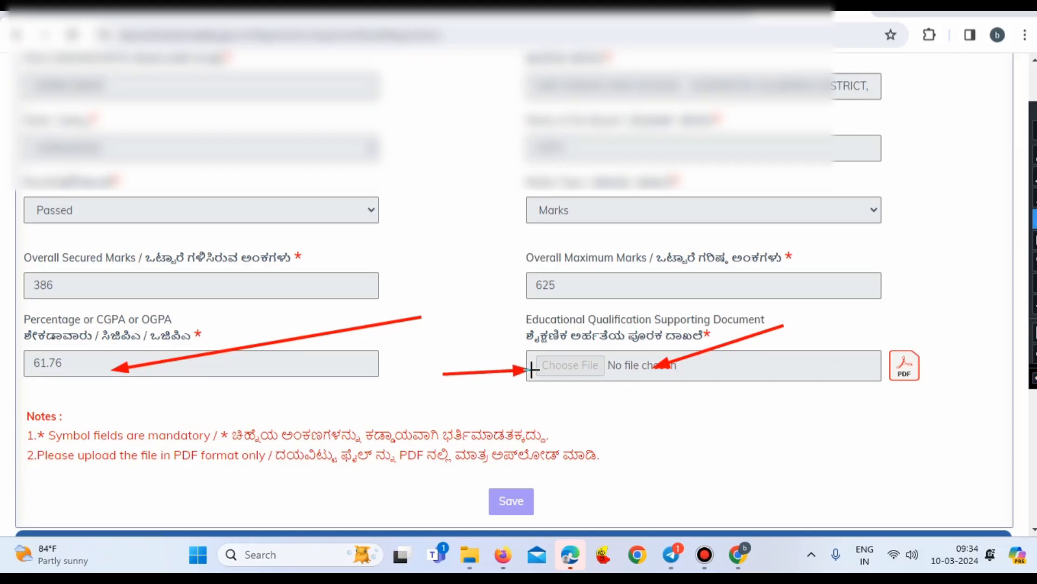
Step: Remove the red arrows at the percentage field and before Choose File, and draw a red arrow to Save
{"action": "left_click", "coordinate": [1034, 130]}
{"action": "left_click", "coordinate": [1035, 377]}
{"action": "left_click", "coordinate": [1034, 378]}
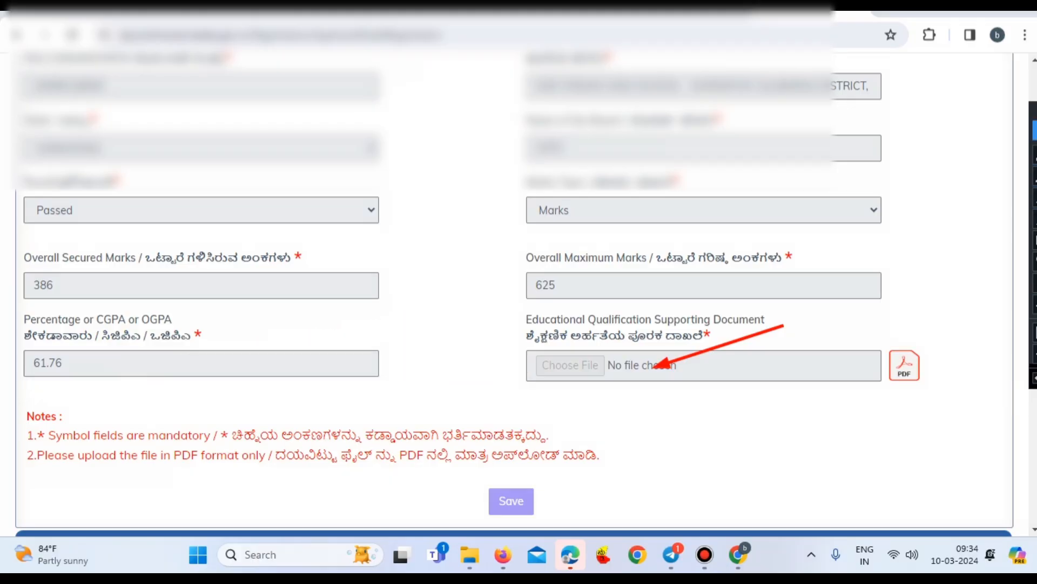
{"action": "left_click", "coordinate": [678, 474]}
{"action": "left_click_drag", "start_coordinate": [679, 439], "coordinate": [521, 495]}
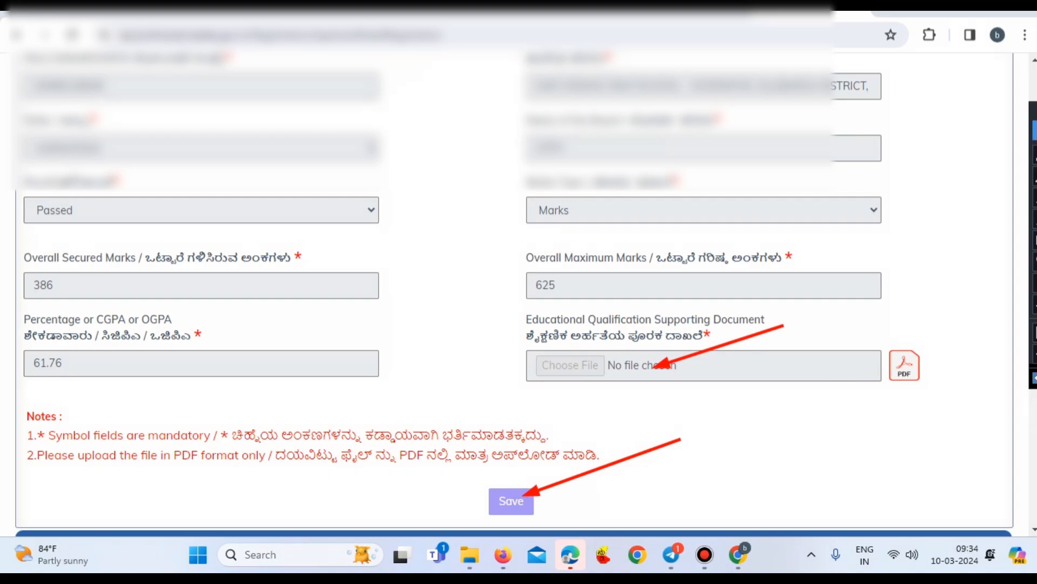
Step: Clear the remaining red arrows from the qualification form and go to the Applicant Qualification Details table
{"action": "left_click", "coordinate": [1034, 378]}
{"action": "left_click", "coordinate": [1034, 378]}
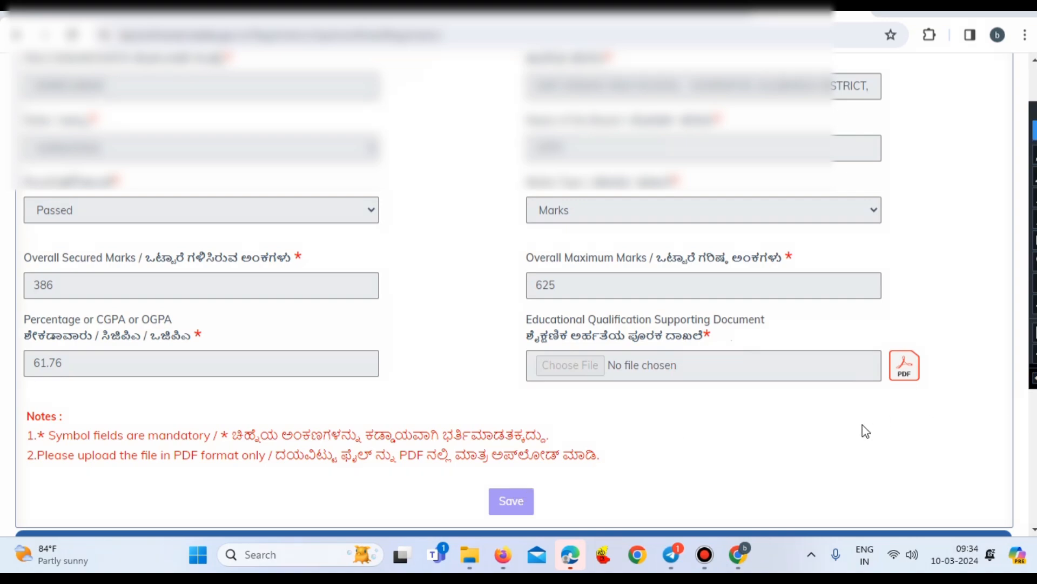
{"action": "scroll", "coordinate": [978, 342], "scroll_direction": "down", "scroll_amount": 2}
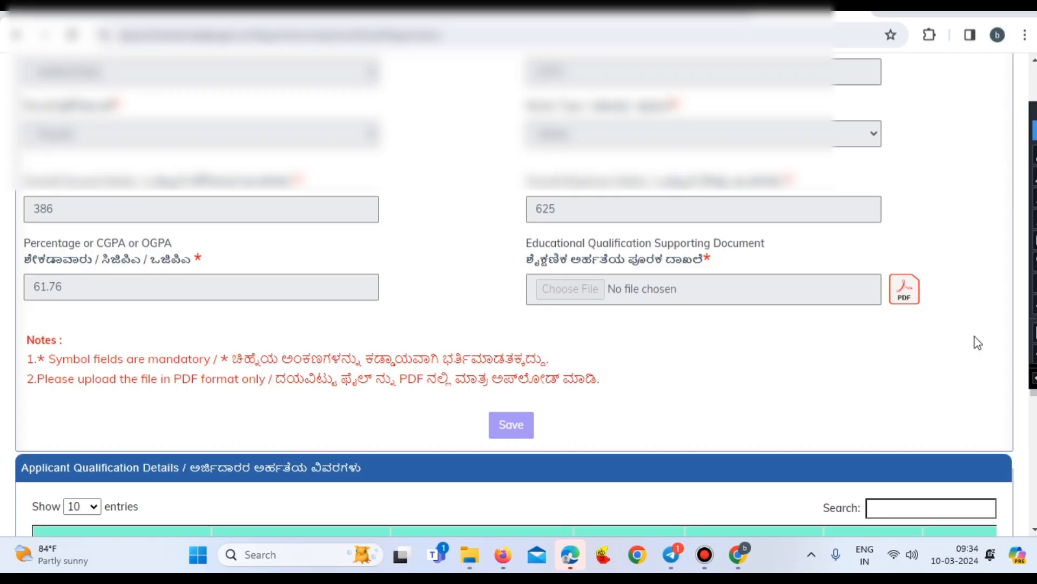
{"action": "scroll", "coordinate": [974, 381], "scroll_direction": "down", "scroll_amount": 7}
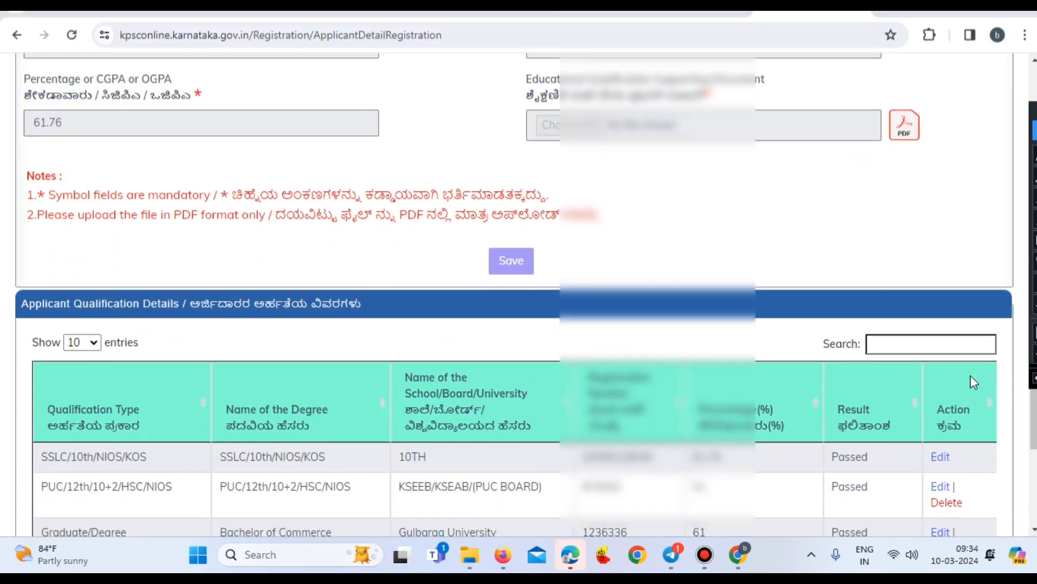
{"action": "scroll", "coordinate": [971, 376], "scroll_direction": "down", "scroll_amount": 1}
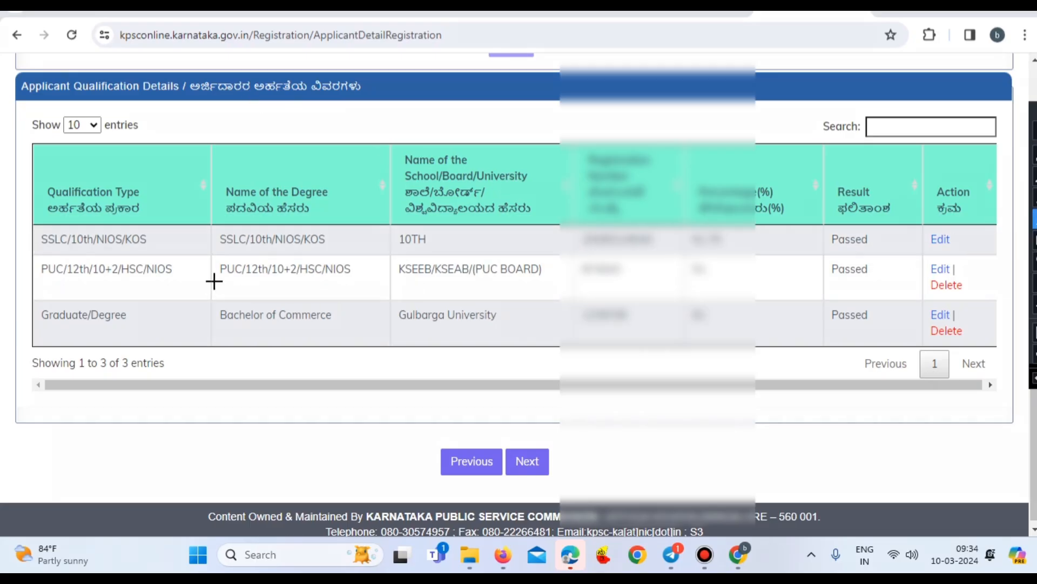
Step: Draw red arrows along the SSLC/10th/NIOS/KOS row and to the Edit and Delete links of all three rows
{"action": "left_click_drag", "start_coordinate": [167, 242], "coordinate": [203, 241]}
{"action": "left_click_drag", "start_coordinate": [332, 239], "coordinate": [536, 241]}
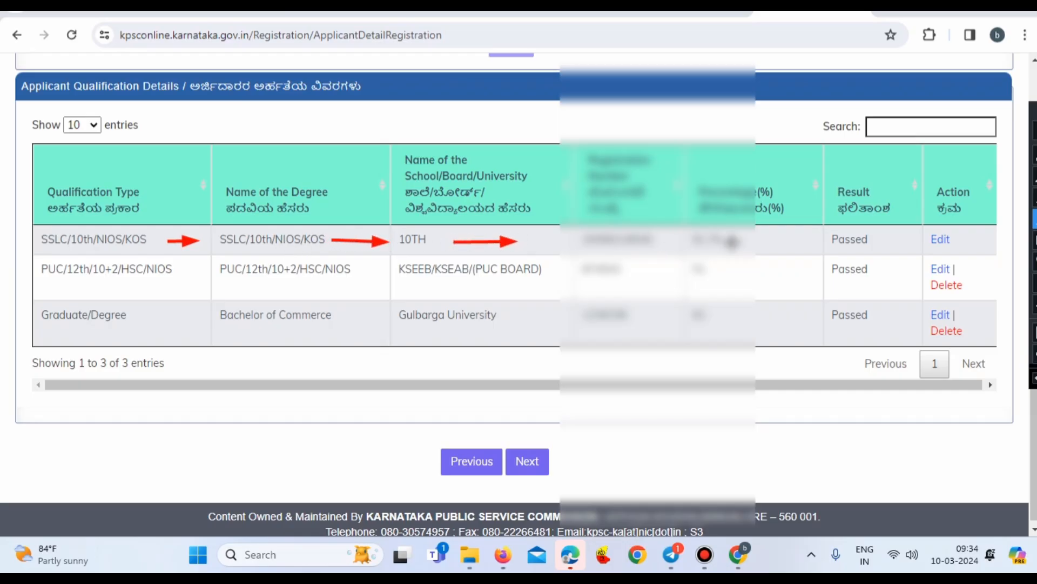
{"action": "left_click_drag", "start_coordinate": [759, 236], "coordinate": [808, 236]}
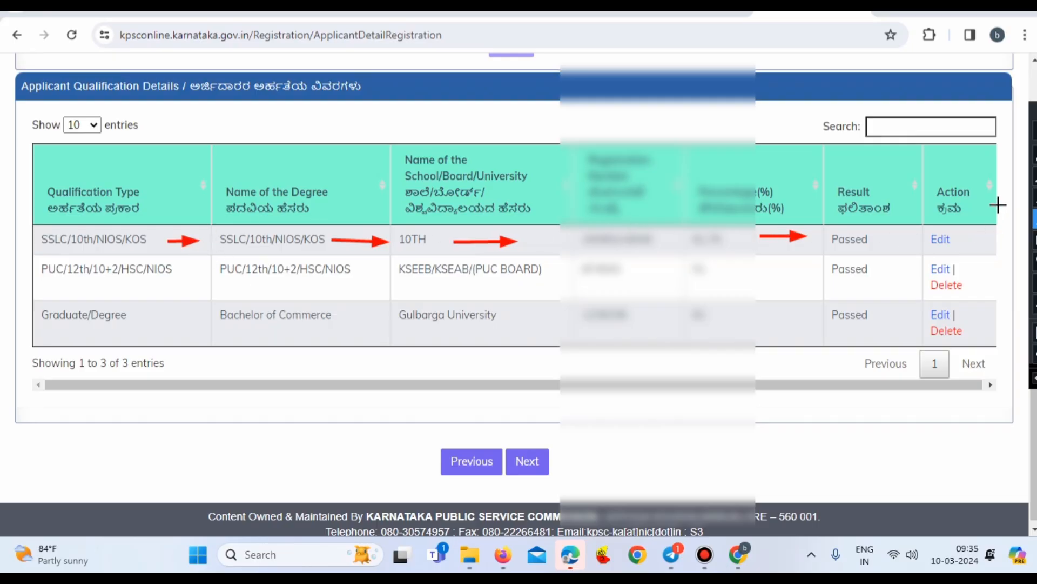
{"action": "mouse_move", "coordinate": [1000, 172]}
{"action": "left_mouse_down"}
{"action": "mouse_move", "coordinate": [962, 238]}
{"action": "mouse_move", "coordinate": [965, 275]}
{"action": "mouse_move", "coordinate": [989, 303]}
{"action": "mouse_move", "coordinate": [970, 320]}
{"action": "left_mouse_up"}
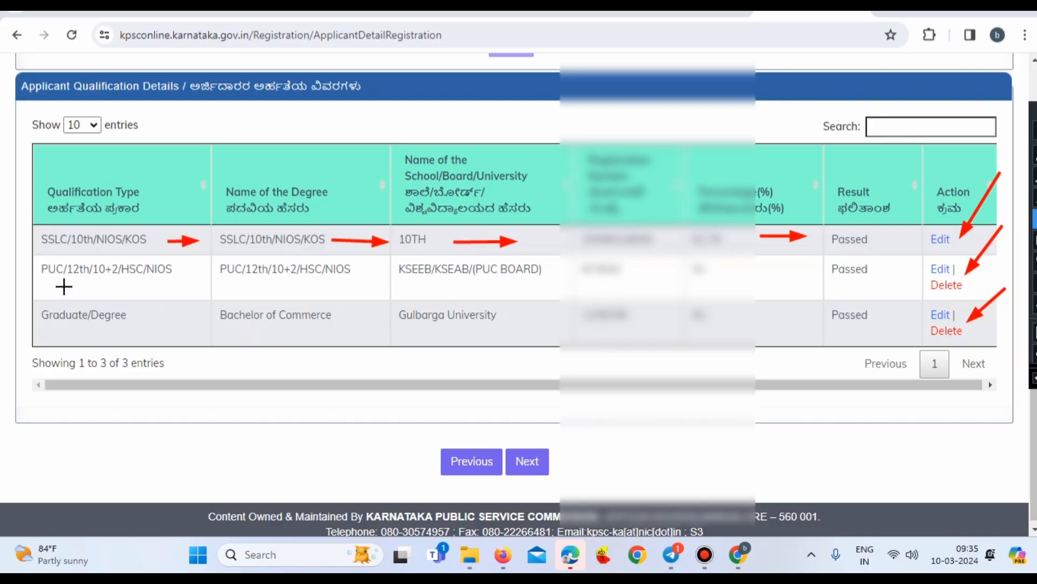
Step: Draw red arrows under the entries of the PUC/12th/10+2/HSC/NIOS row, from qualification type to result
{"action": "left_click_drag", "start_coordinate": [63, 286], "coordinate": [497, 286]}
{"action": "left_click_drag", "start_coordinate": [576, 282], "coordinate": [619, 281]}
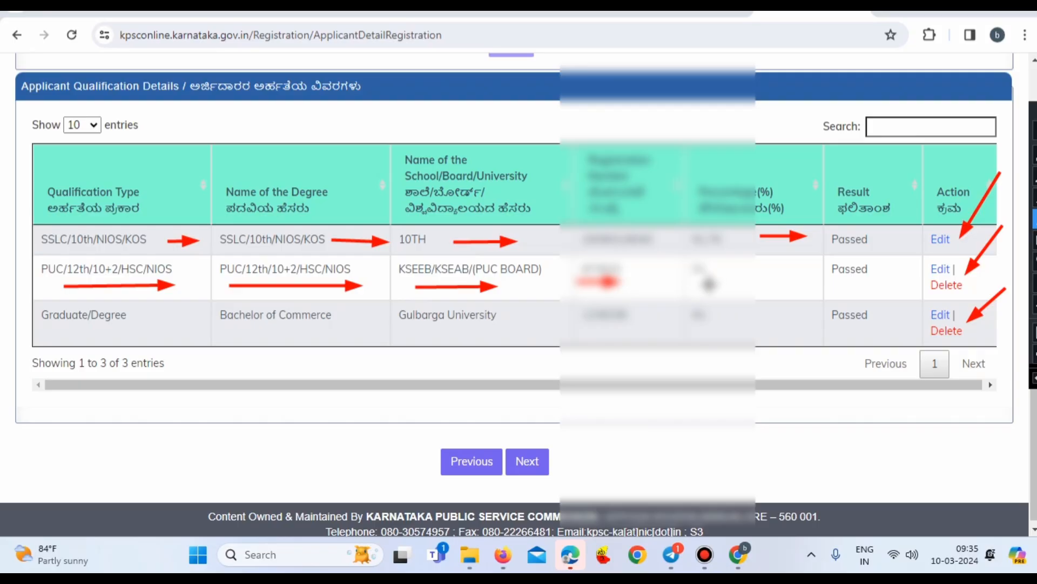
{"action": "left_click_drag", "start_coordinate": [699, 285], "coordinate": [724, 287]}
{"action": "left_click_drag", "start_coordinate": [841, 281], "coordinate": [893, 281]}
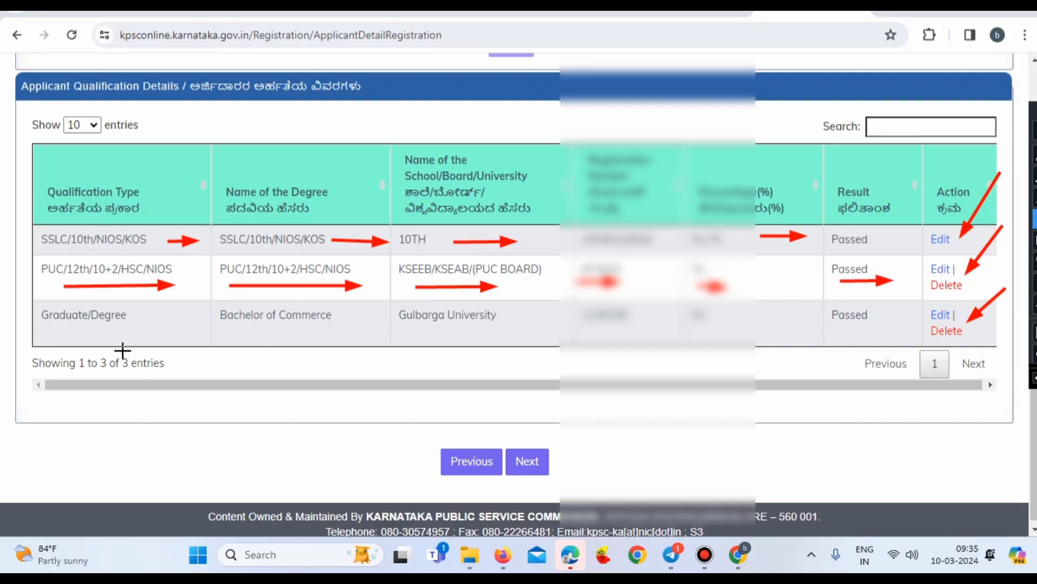
Step: Draw red arrows under the entries of the Graduate/Degree row and two pointing to the Next button below the table
{"action": "left_click_drag", "start_coordinate": [53, 335], "coordinate": [167, 334]}
{"action": "left_click_drag", "start_coordinate": [245, 331], "coordinate": [330, 332]}
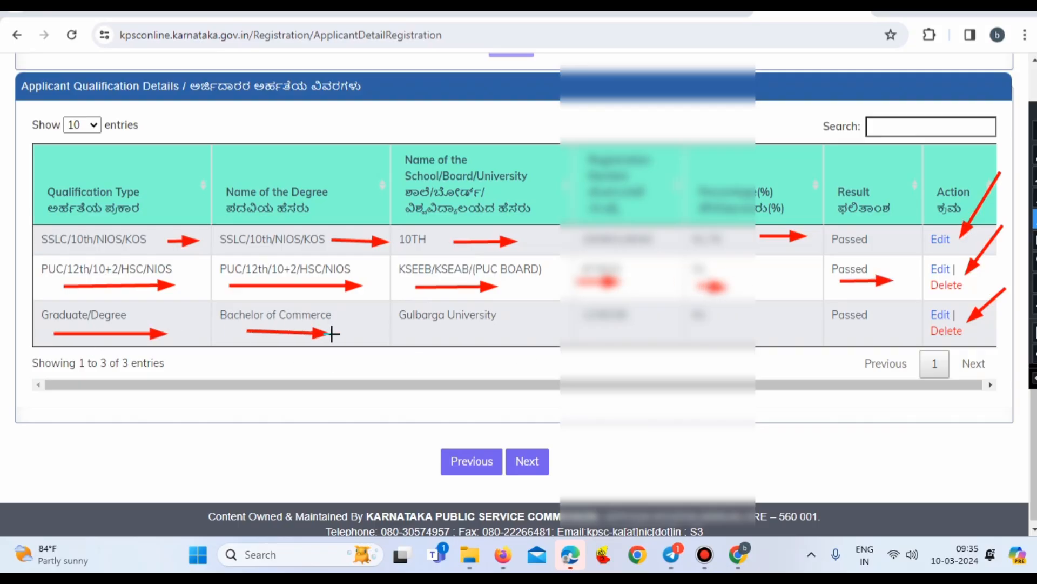
{"action": "left_click_drag", "start_coordinate": [415, 332], "coordinate": [488, 331]}
{"action": "left_click_drag", "start_coordinate": [592, 332], "coordinate": [640, 332]}
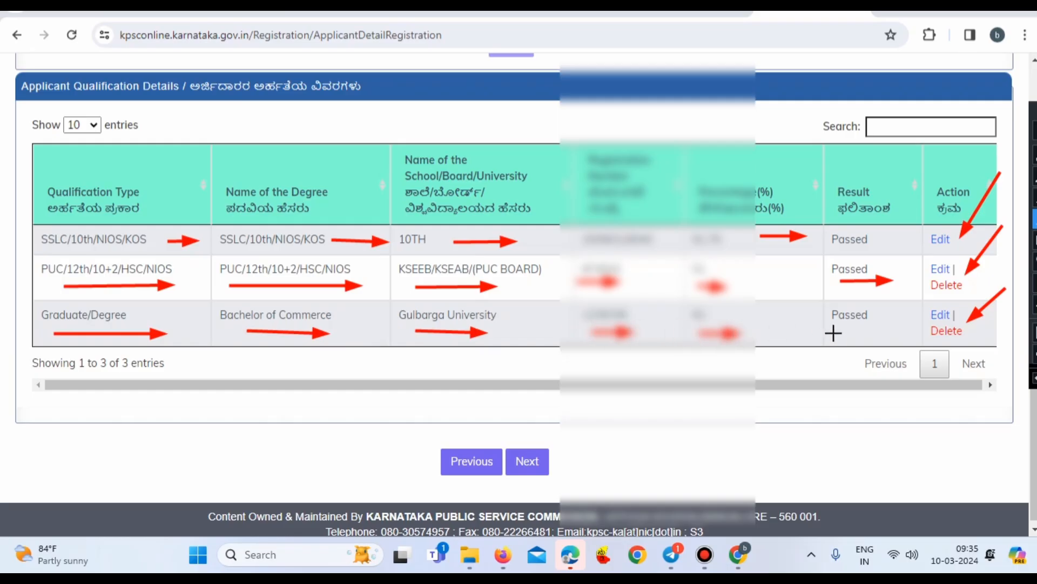
{"action": "left_click_drag", "start_coordinate": [831, 331], "coordinate": [873, 331]}
{"action": "left_click_drag", "start_coordinate": [547, 395], "coordinate": [535, 450]}
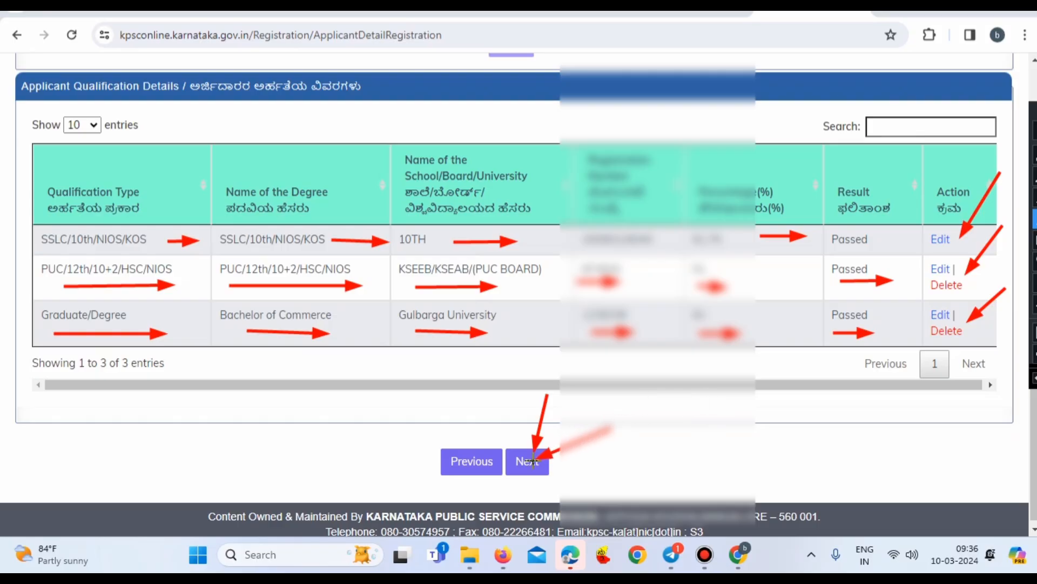
Step: Remove the red arrows drawn over the Applicant Qualification Details table and the Next button
{"action": "left_click", "coordinate": [1033, 378]}
{"action": "left_click", "coordinate": [1033, 378]}
{"action": "left_click", "coordinate": [1033, 378]}
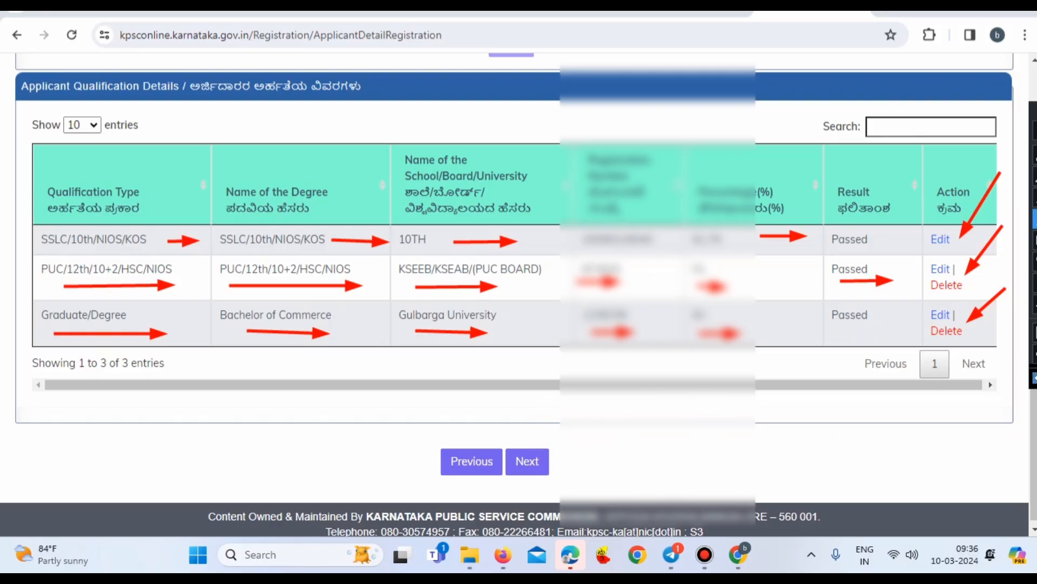
{"action": "left_click", "coordinate": [1033, 379]}
{"action": "left_click", "coordinate": [1033, 378]}
{"action": "left_click", "coordinate": [1033, 378]}
{"action": "left_click", "coordinate": [1033, 378]}
{"action": "left_click", "coordinate": [1033, 378]}
{"action": "left_click", "coordinate": [1033, 379]}
{"action": "left_click", "coordinate": [1033, 378]}
{"action": "left_click", "coordinate": [1033, 378]}
{"action": "left_click", "coordinate": [1033, 378]}
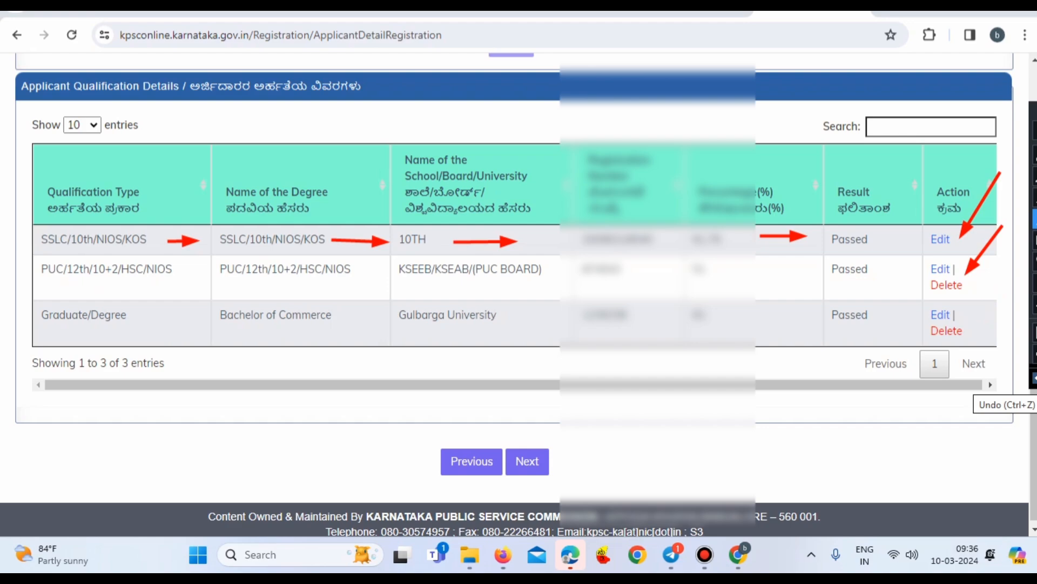
{"action": "left_click", "coordinate": [1033, 378]}
{"action": "left_click", "coordinate": [1034, 379]}
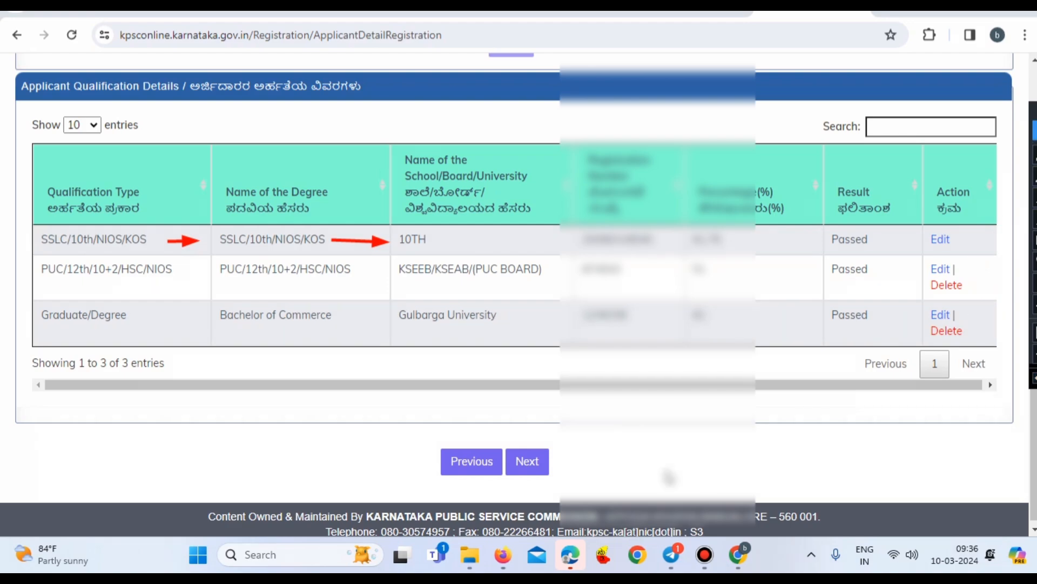
Step: Proceed to the Reservation Details section and draw a red arrow to the Category Type Supporting Document file field
{"action": "left_click", "coordinate": [529, 468]}
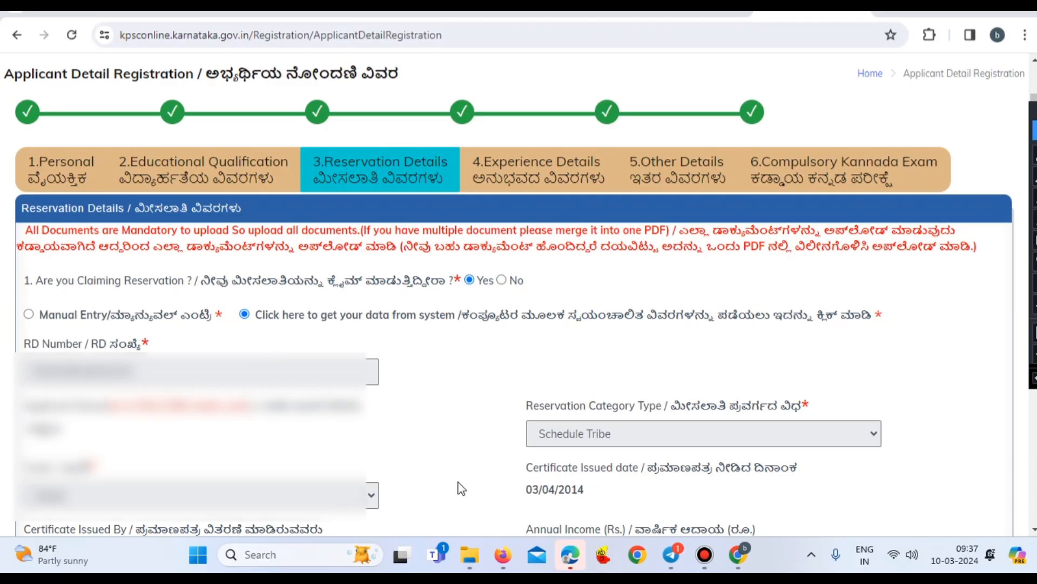
{"action": "scroll", "coordinate": [280, 480], "scroll_direction": "up", "scroll_amount": 2}
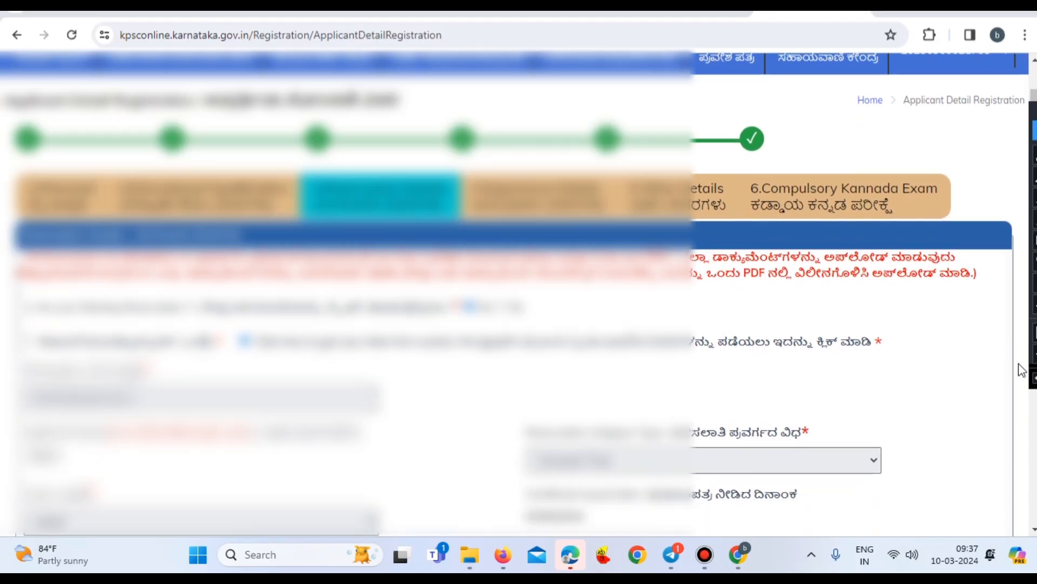
{"action": "scroll", "coordinate": [1021, 370], "scroll_direction": "down", "scroll_amount": 3}
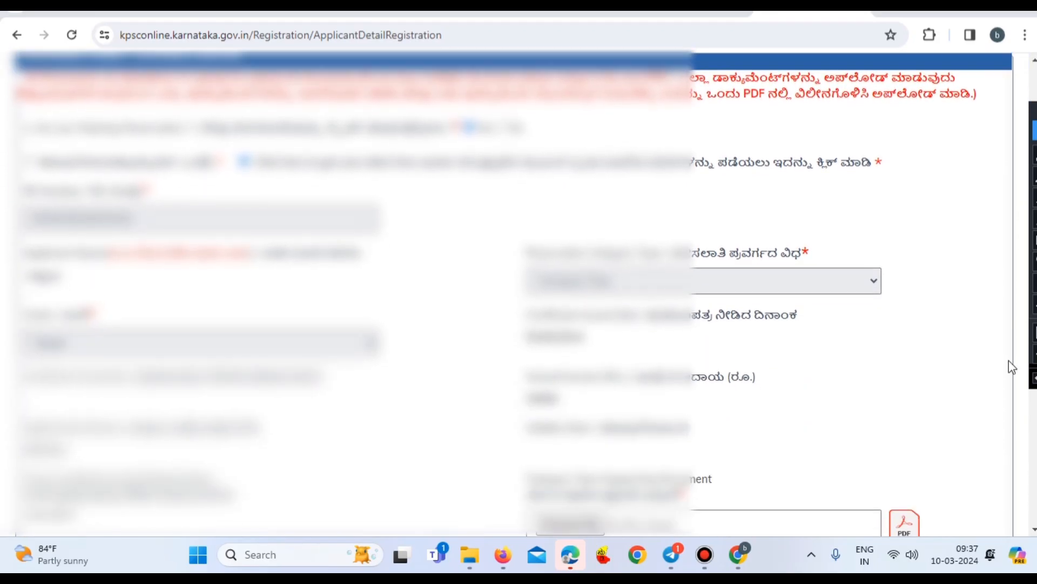
{"action": "scroll", "coordinate": [757, 369], "scroll_direction": "down", "scroll_amount": 4}
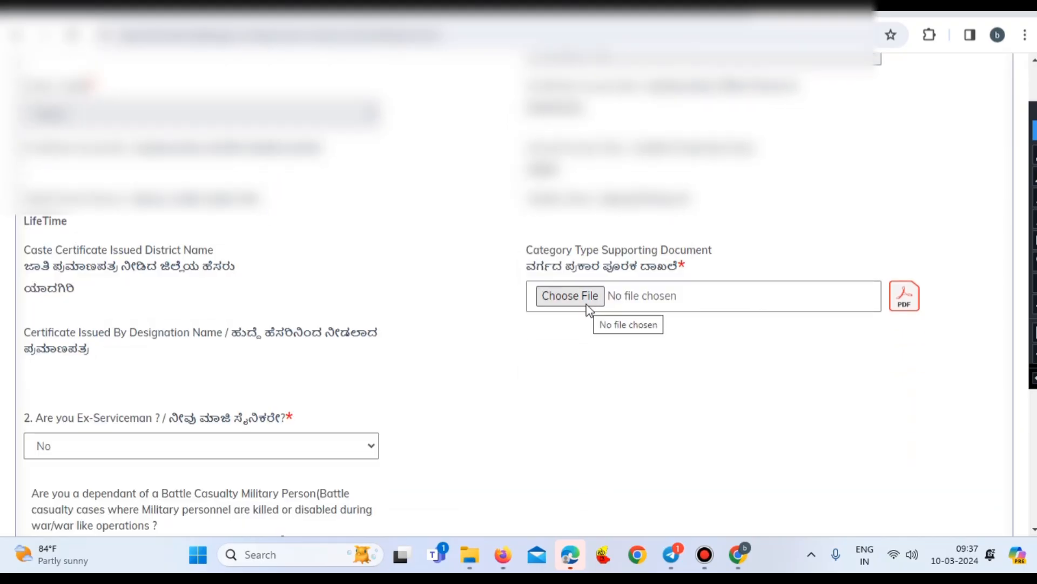
{"action": "scroll", "coordinate": [775, 343], "scroll_direction": "up", "scroll_amount": 1}
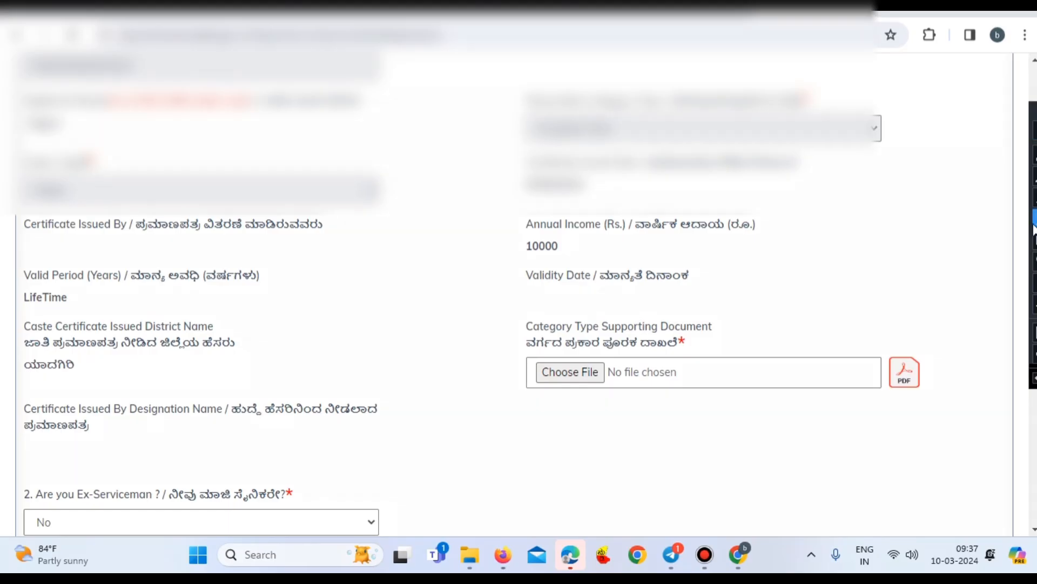
{"action": "left_click_drag", "start_coordinate": [775, 302], "coordinate": [626, 372]}
Step: Answer No to being an Ex-Serviceman and No to being a dependant of a Battle Casualty Military Person
{"action": "scroll", "coordinate": [546, 236], "scroll_direction": "down", "scroll_amount": 4}
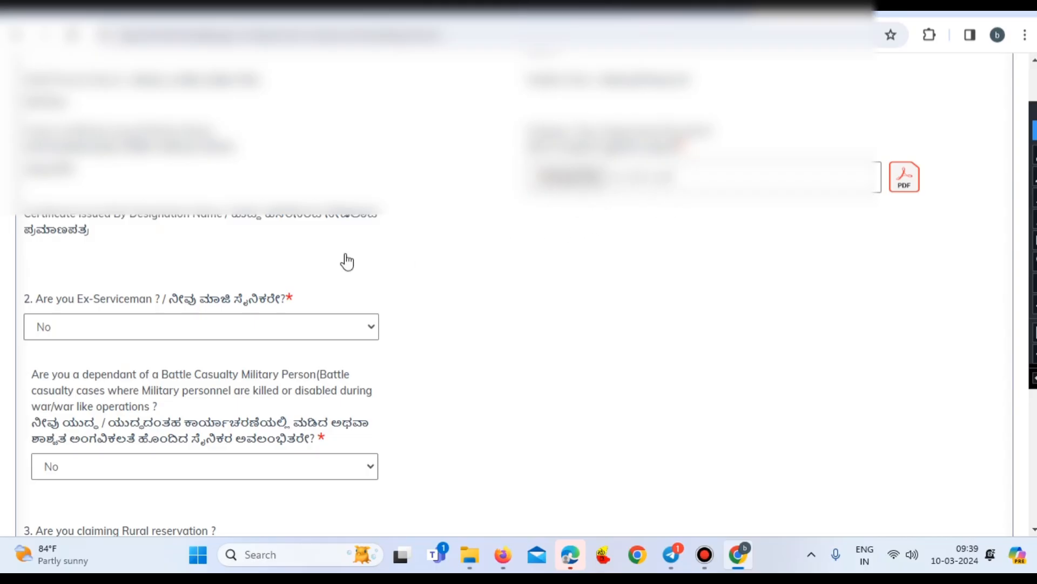
{"action": "scroll", "coordinate": [240, 254], "scroll_direction": "down", "scroll_amount": 2}
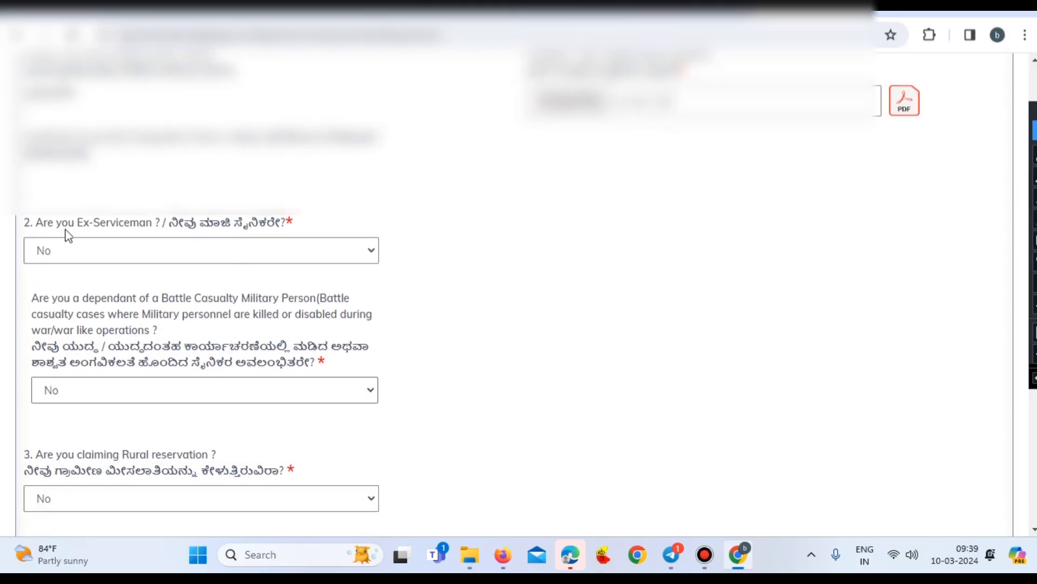
{"action": "left_click", "coordinate": [332, 254]}
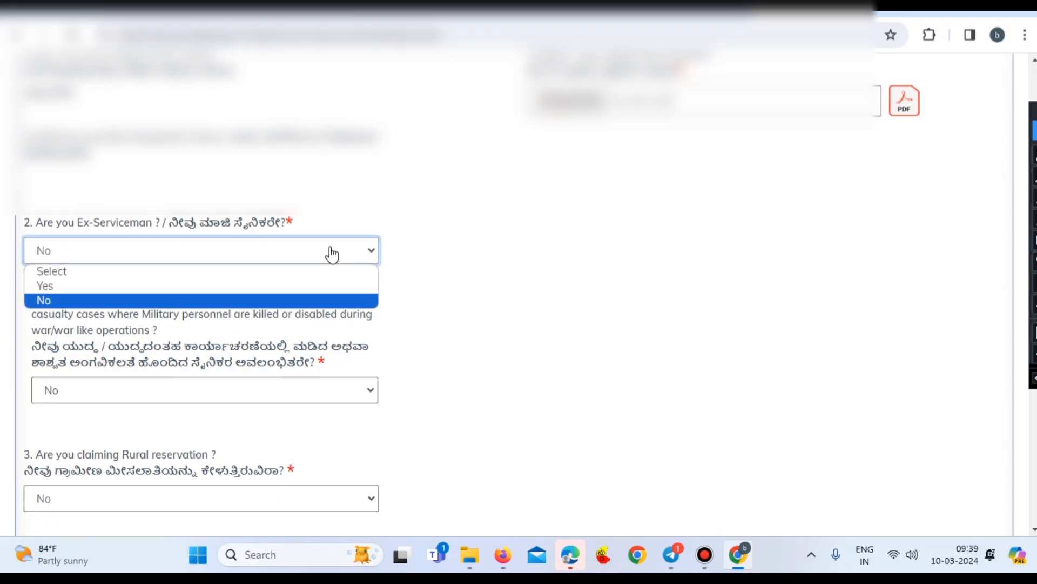
{"action": "left_click", "coordinate": [332, 254]}
{"action": "scroll", "coordinate": [504, 224], "scroll_direction": "down", "scroll_amount": 4}
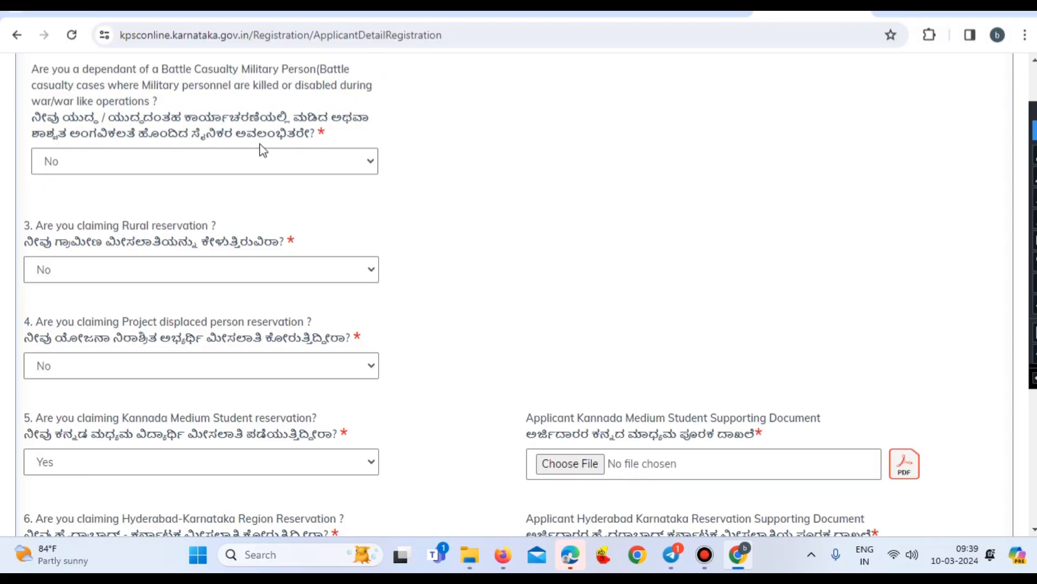
{"action": "left_click", "coordinate": [348, 166]}
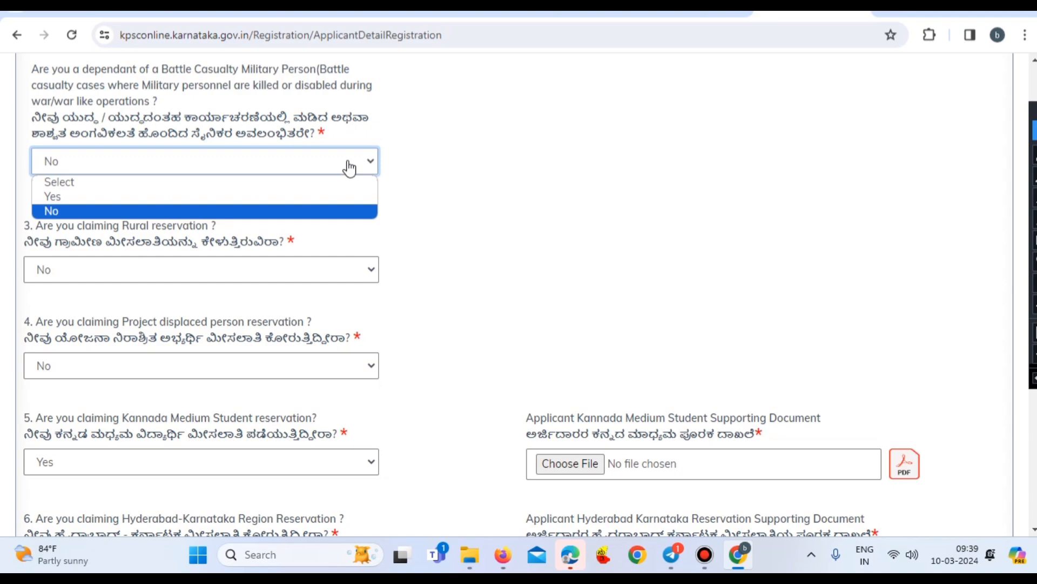
{"action": "left_click", "coordinate": [350, 168]}
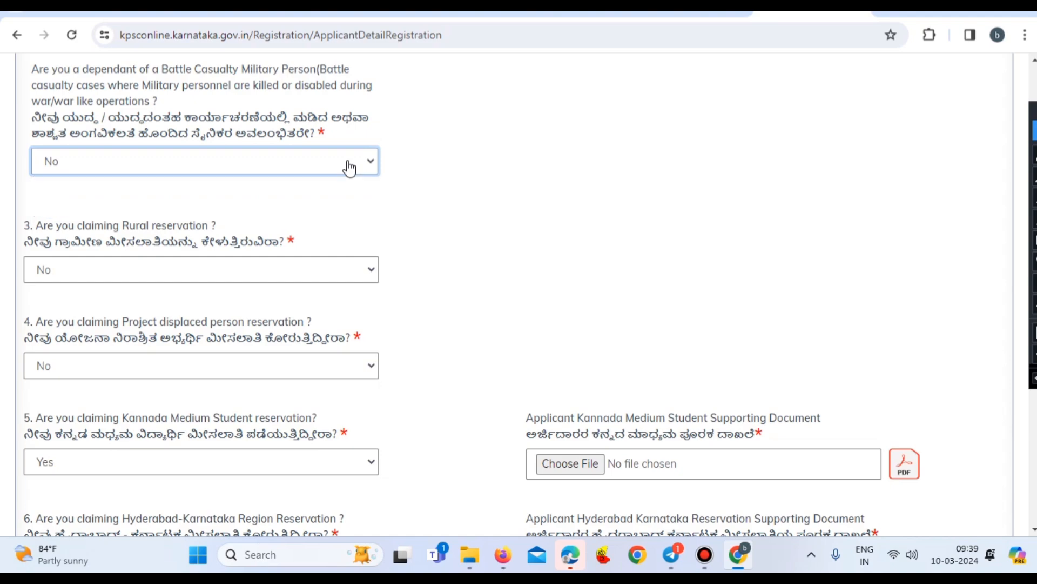
Step: Answer No to claiming Rural reservation and No to claiming Project displaced person reservation
{"action": "scroll", "coordinate": [488, 165], "scroll_direction": "down", "scroll_amount": 3}
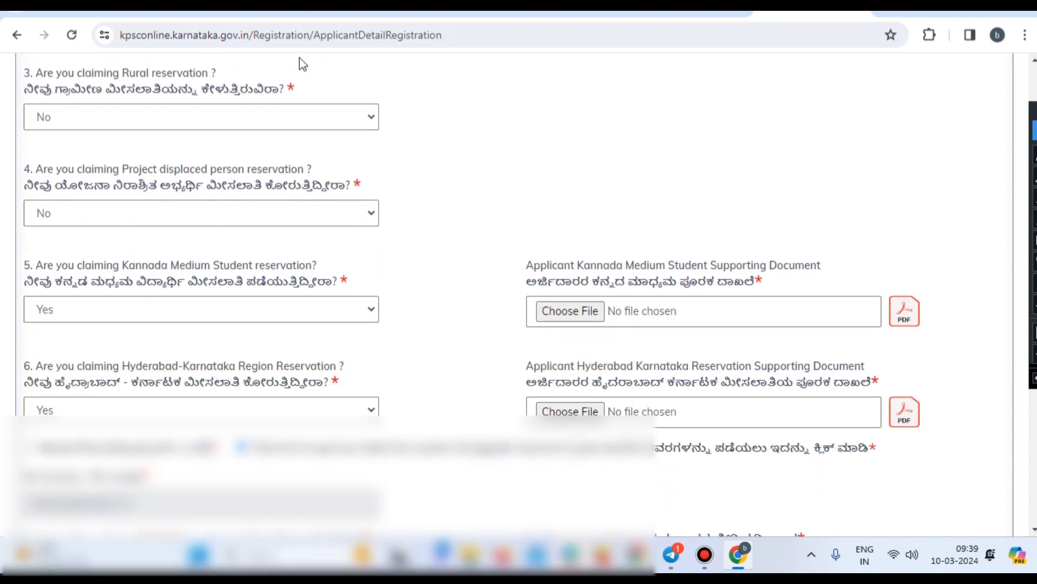
{"action": "left_click", "coordinate": [357, 124]}
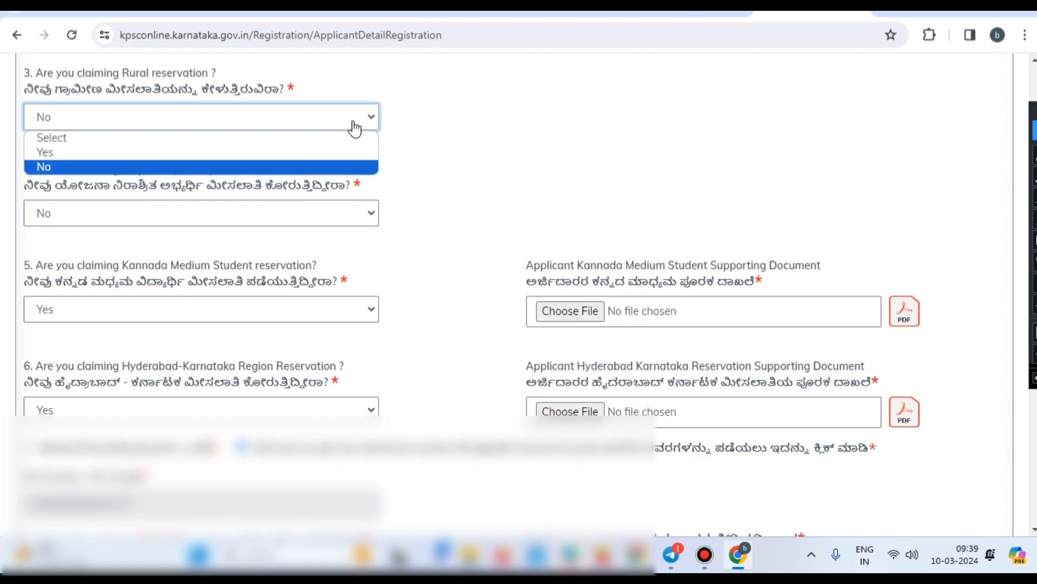
{"action": "left_click", "coordinate": [262, 168]}
{"action": "scroll", "coordinate": [260, 171], "scroll_direction": "down", "scroll_amount": 1}
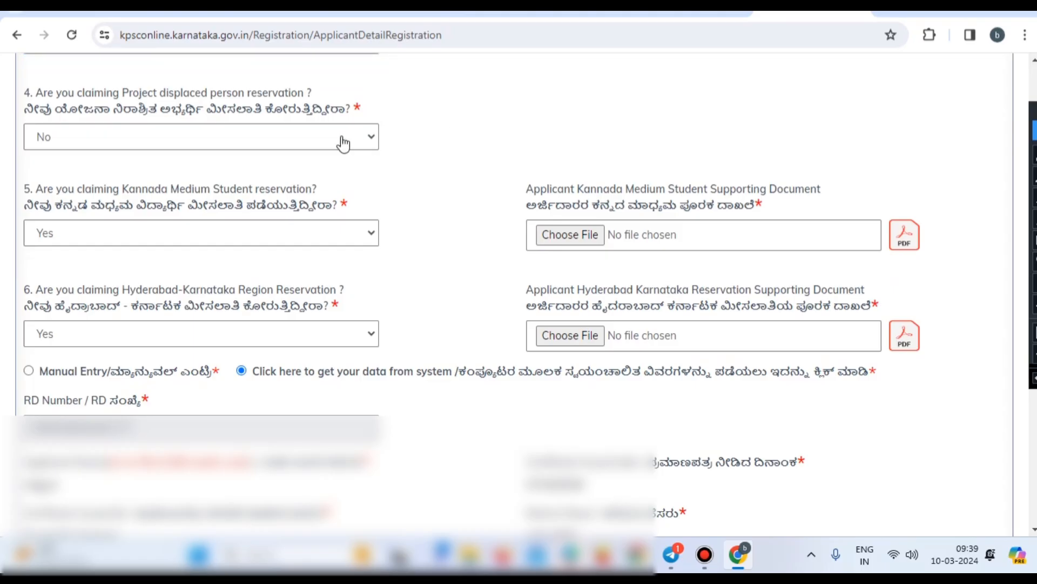
{"action": "left_click", "coordinate": [326, 142]}
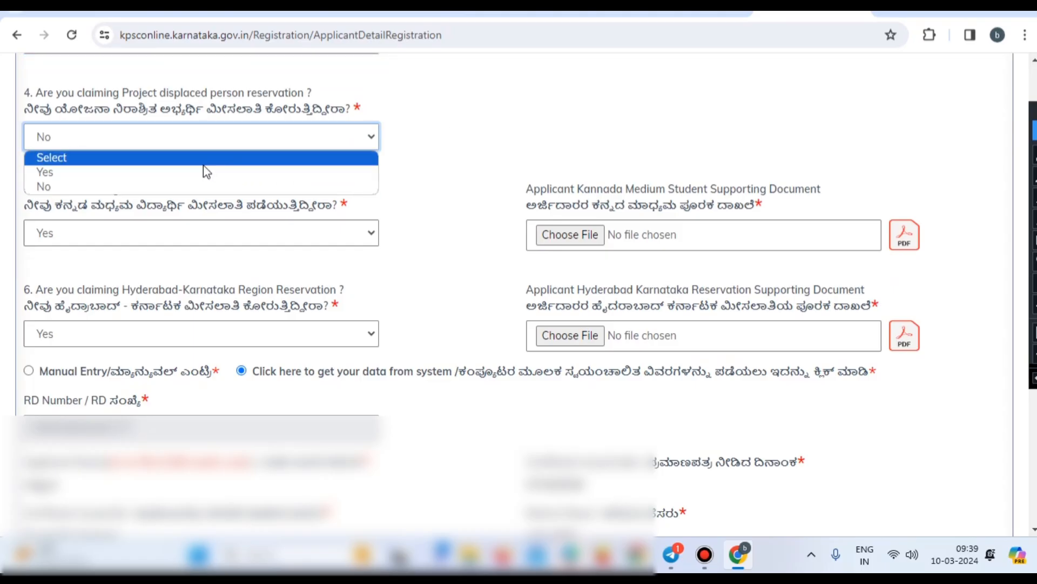
{"action": "left_click", "coordinate": [192, 184]}
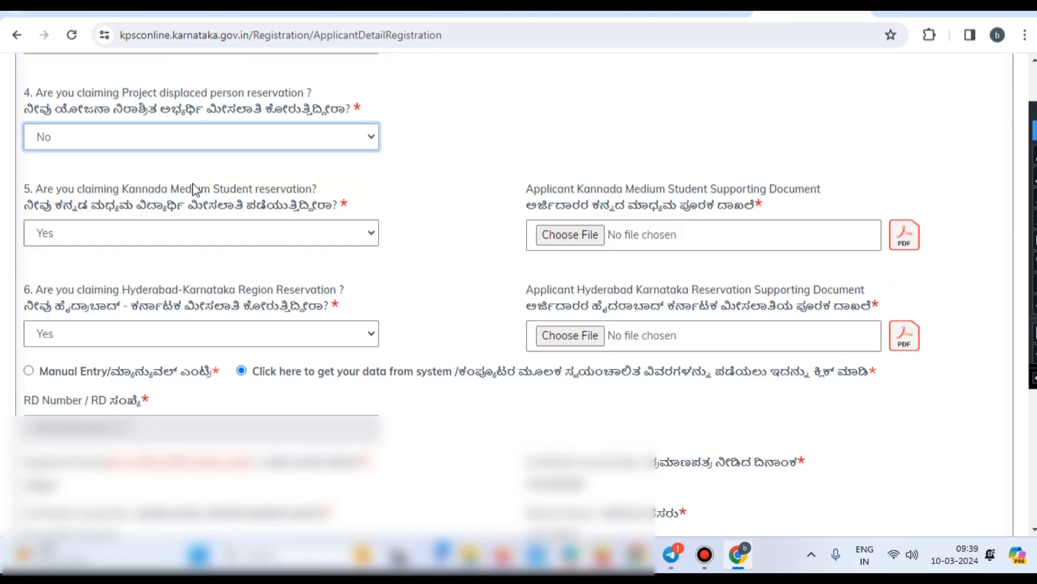
Step: Keep Yes for claiming Kannada Medium Student reservation and draw red arrows to its supporting document file field and PDF icon
{"action": "scroll", "coordinate": [489, 126], "scroll_direction": "down", "scroll_amount": 1}
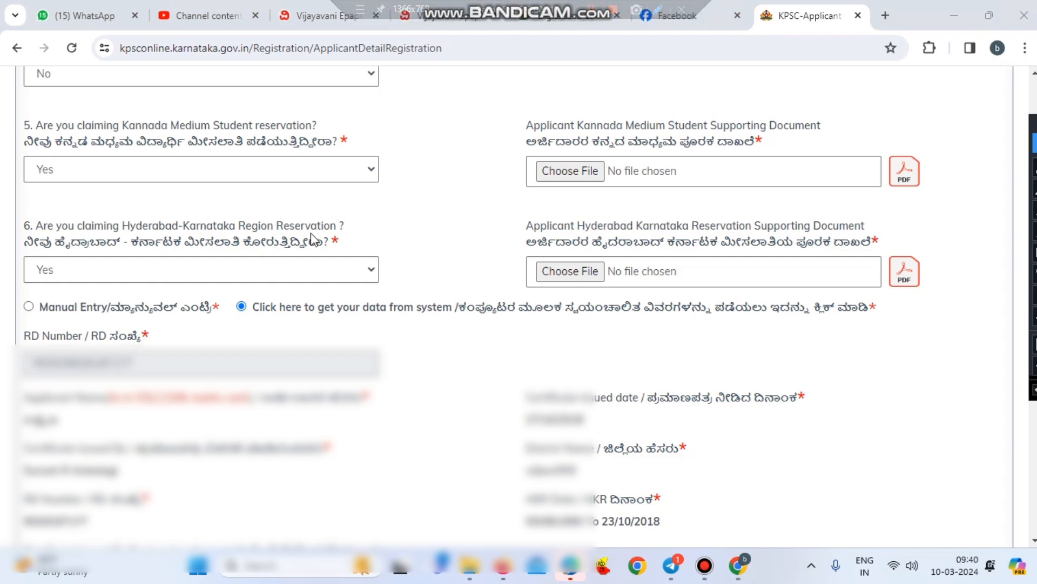
{"action": "left_click", "coordinate": [127, 178]}
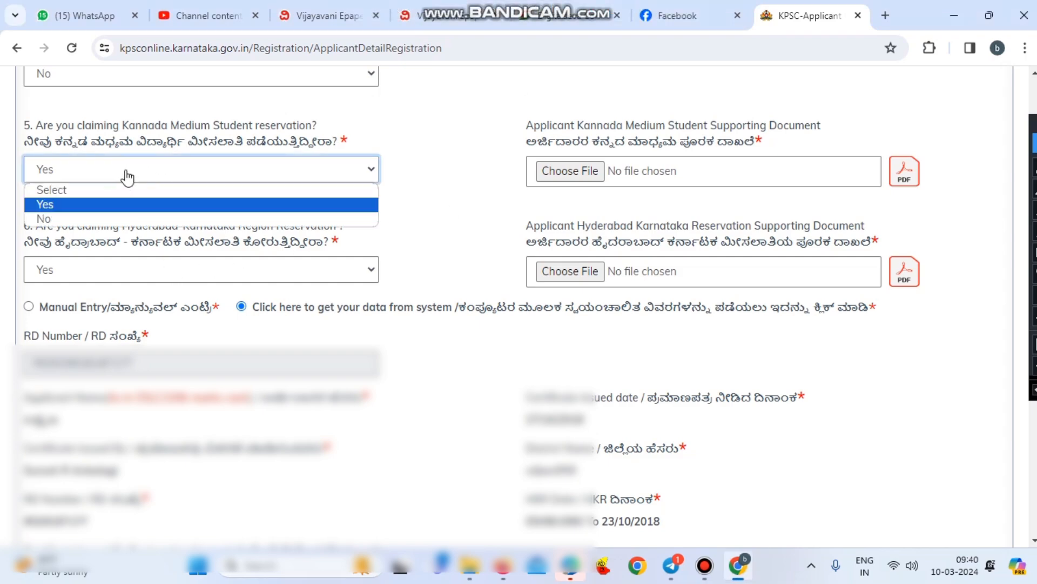
{"action": "left_click", "coordinate": [128, 177]}
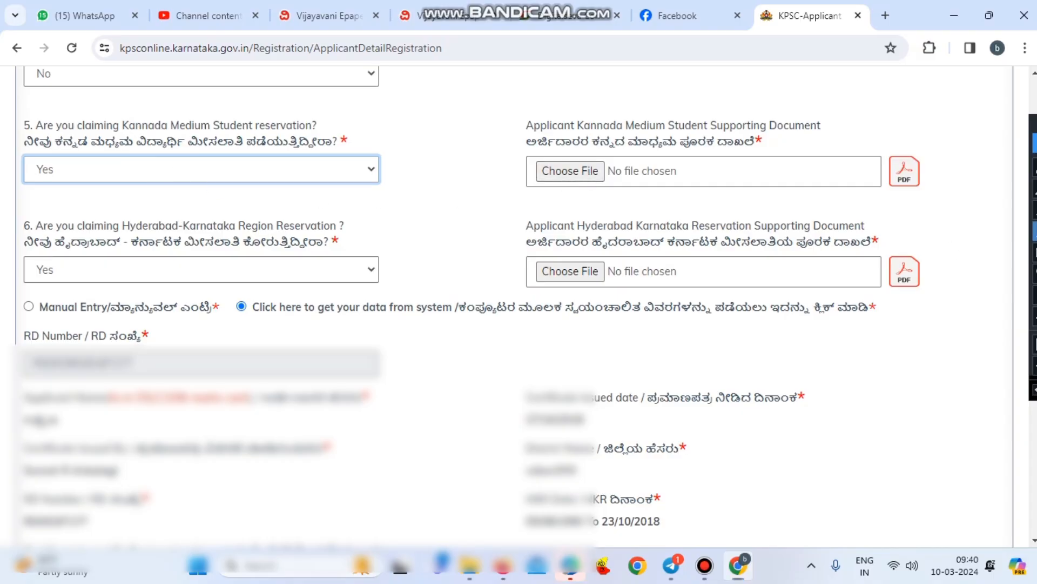
{"action": "left_click_drag", "start_coordinate": [794, 141], "coordinate": [654, 177]}
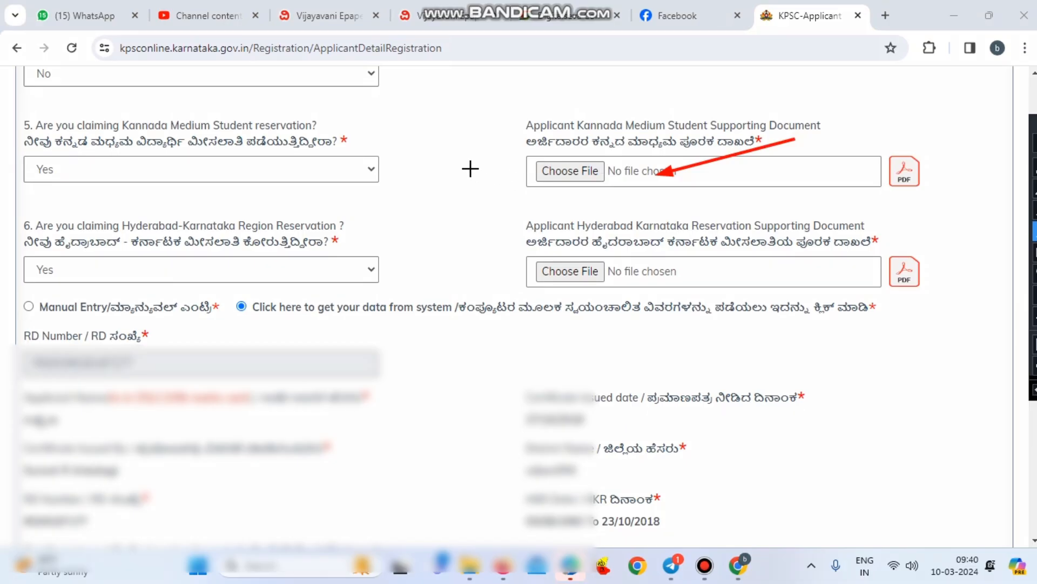
{"action": "left_click_drag", "start_coordinate": [466, 167], "coordinate": [534, 171]}
{"action": "left_click_drag", "start_coordinate": [964, 123], "coordinate": [922, 159]}
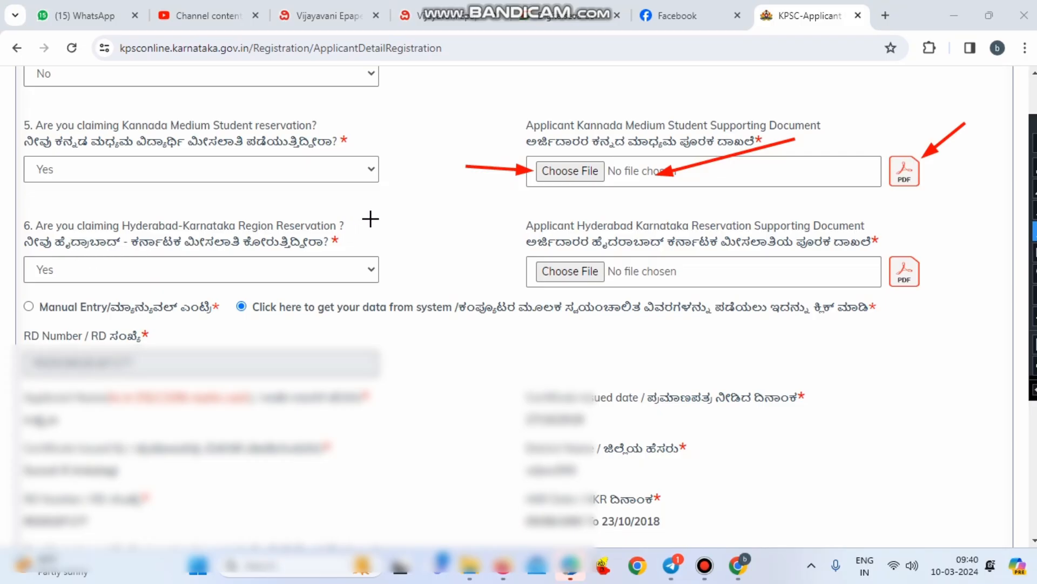
Step: Draw red arrows to the Hyderabad-Karnataka Region Reservation answer, its supporting document file field and its PDF icon
{"action": "left_click_drag", "start_coordinate": [385, 211], "coordinate": [295, 265]}
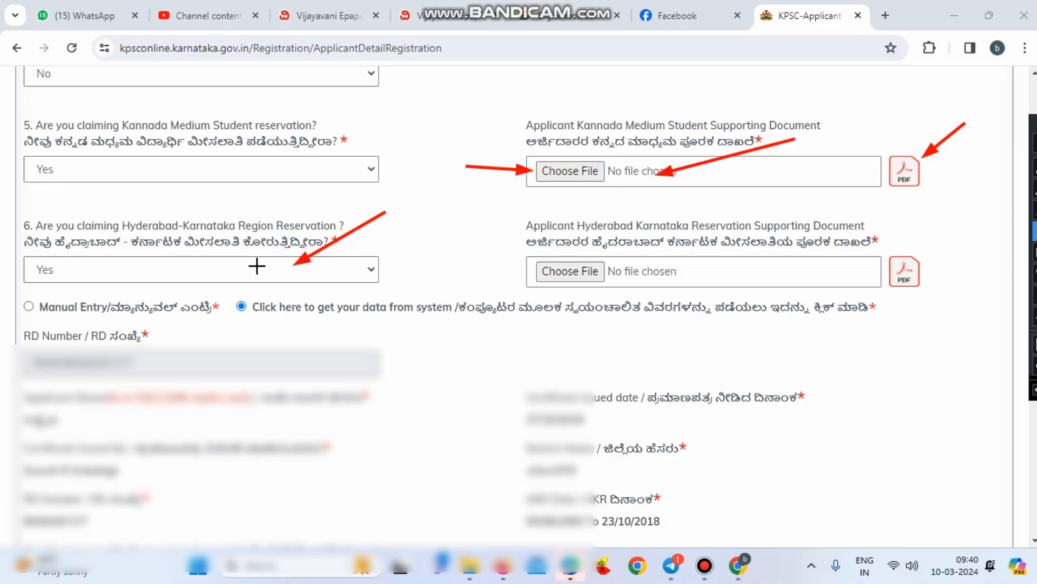
{"action": "left_click_drag", "start_coordinate": [102, 274], "coordinate": [70, 274]}
{"action": "left_click_drag", "start_coordinate": [349, 274], "coordinate": [539, 268]}
{"action": "left_click_drag", "start_coordinate": [967, 210], "coordinate": [922, 265]}
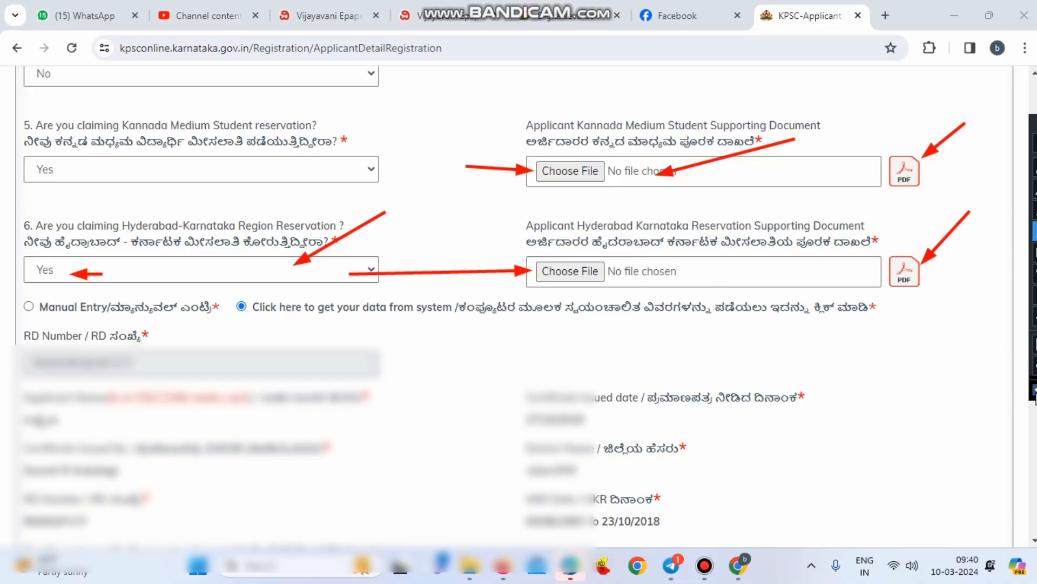
Step: Remove the red arrows drawn over the Kannada Medium and Hyderabad-Karnataka reservation questions
{"action": "left_click", "coordinate": [1033, 391]}
{"action": "left_click", "coordinate": [1033, 392]}
{"action": "left_click", "coordinate": [1033, 391]}
{"action": "left_click", "coordinate": [1033, 391]}
{"action": "left_click", "coordinate": [1033, 391]}
{"action": "left_click", "coordinate": [1033, 391]}
{"action": "left_click", "coordinate": [1033, 392]}
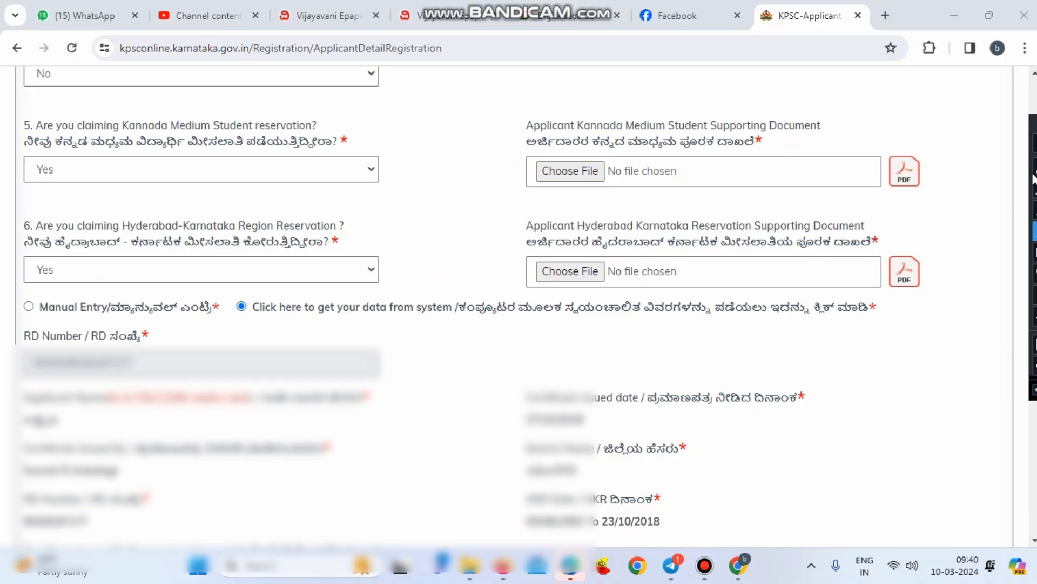
Step: Remove the red arrows drawn over the RD Number and certificate details of the Hyderabad-Karnataka reservation
{"action": "scroll", "coordinate": [480, 290], "scroll_direction": "down", "scroll_amount": 3}
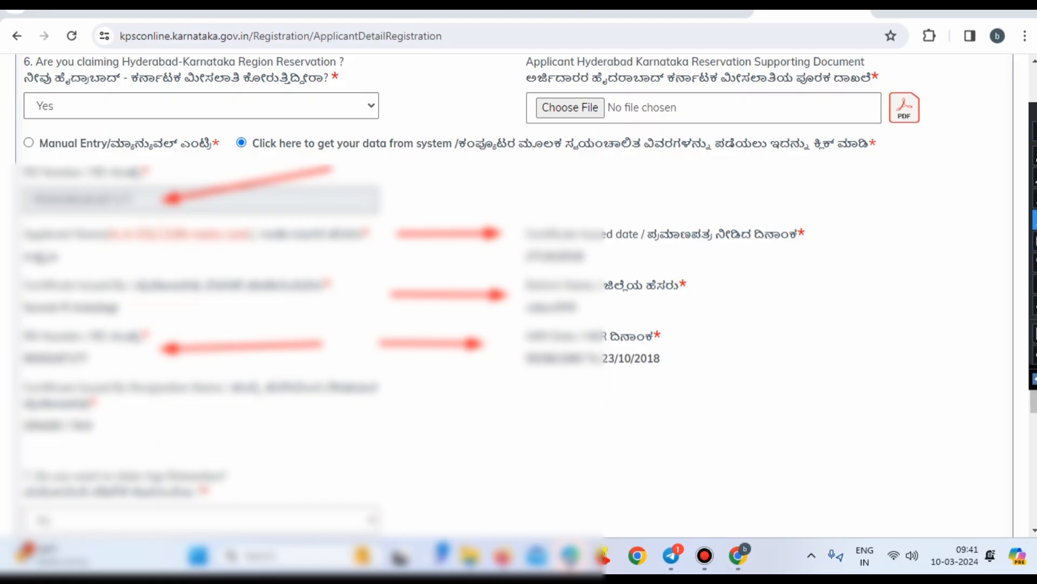
{"action": "left_click", "coordinate": [1034, 379]}
{"action": "left_click", "coordinate": [1033, 379]}
{"action": "left_click", "coordinate": [1033, 379]}
{"action": "left_click", "coordinate": [1034, 379]}
{"action": "left_click", "coordinate": [1034, 379]}
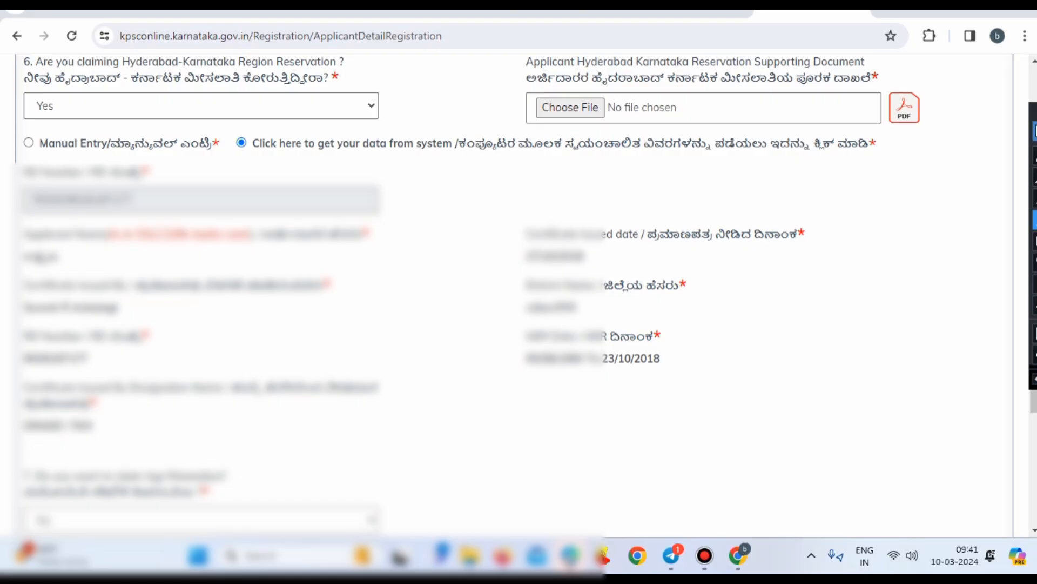
Step: Answer No to claiming Age Relaxation and No to being a Government Employee
{"action": "scroll", "coordinate": [599, 431], "scroll_direction": "down", "scroll_amount": 6}
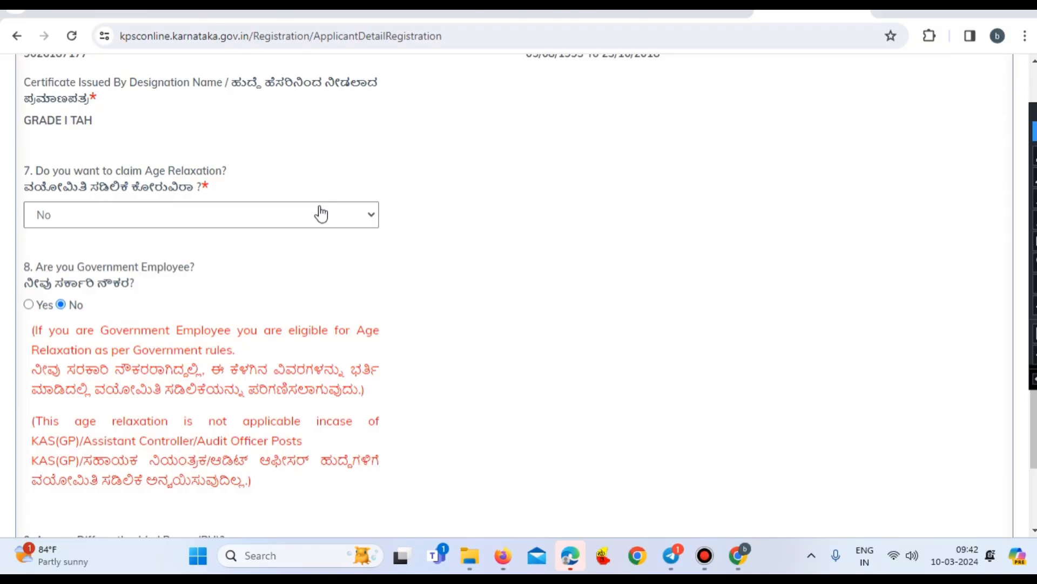
{"action": "left_click", "coordinate": [294, 217]}
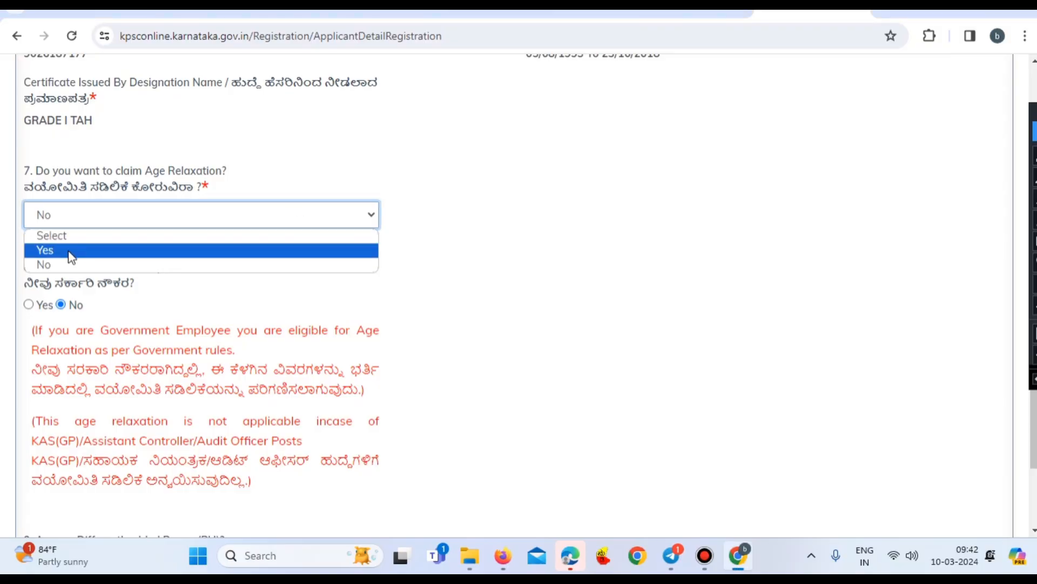
{"action": "left_click", "coordinate": [59, 265]}
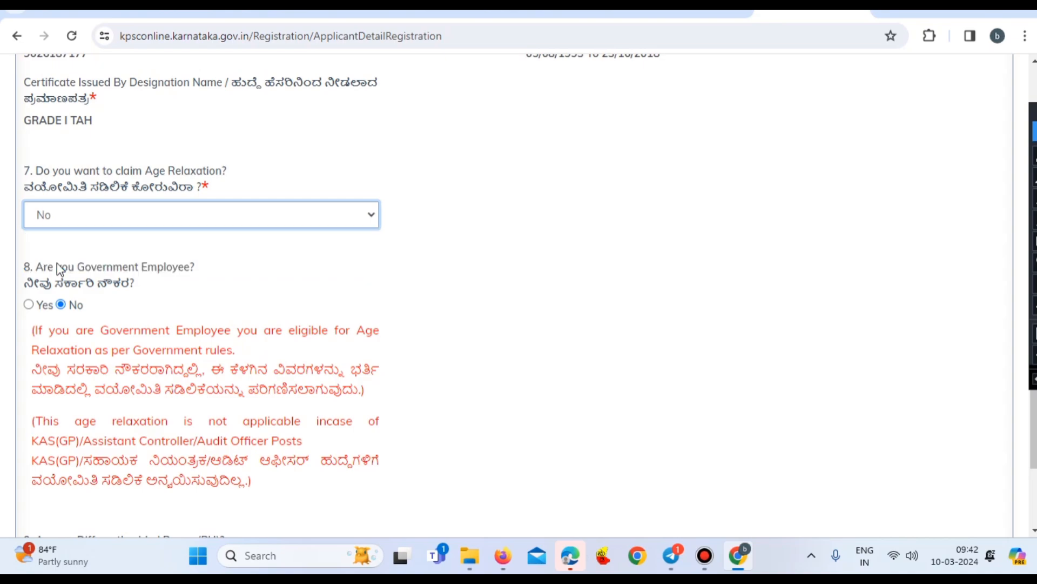
{"action": "scroll", "coordinate": [178, 264], "scroll_direction": "down", "scroll_amount": 1}
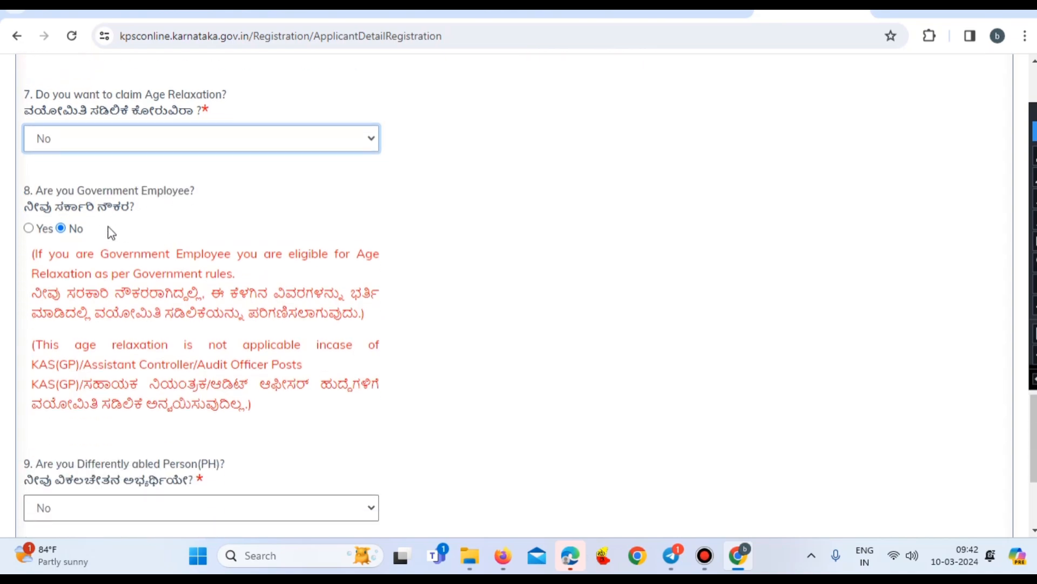
{"action": "left_click", "coordinate": [29, 228]}
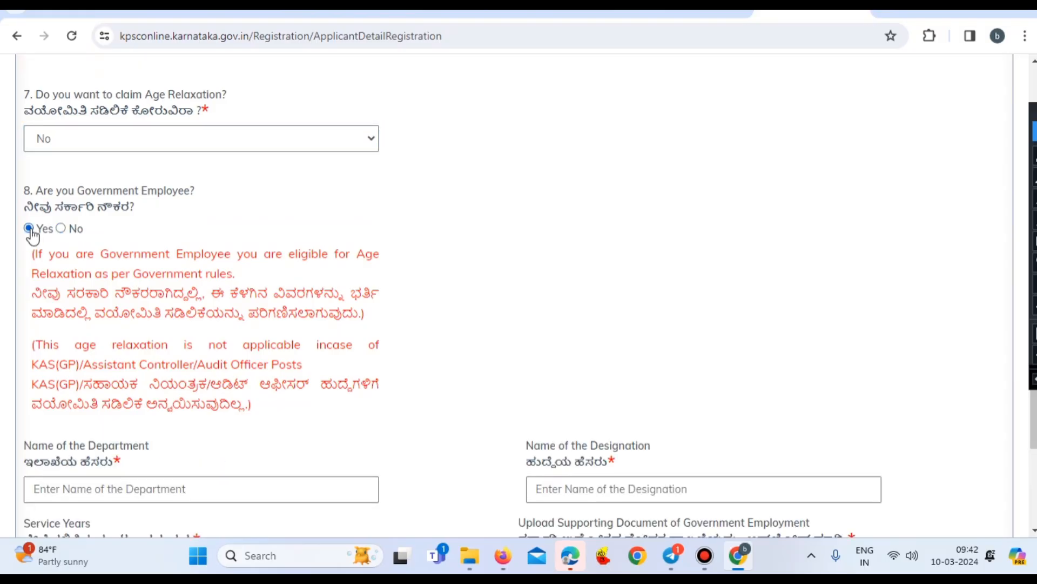
{"action": "left_click", "coordinate": [61, 228]}
Step: Answer No to being a Differently abled Person (PH)
{"action": "scroll", "coordinate": [254, 263], "scroll_direction": "down", "scroll_amount": 4}
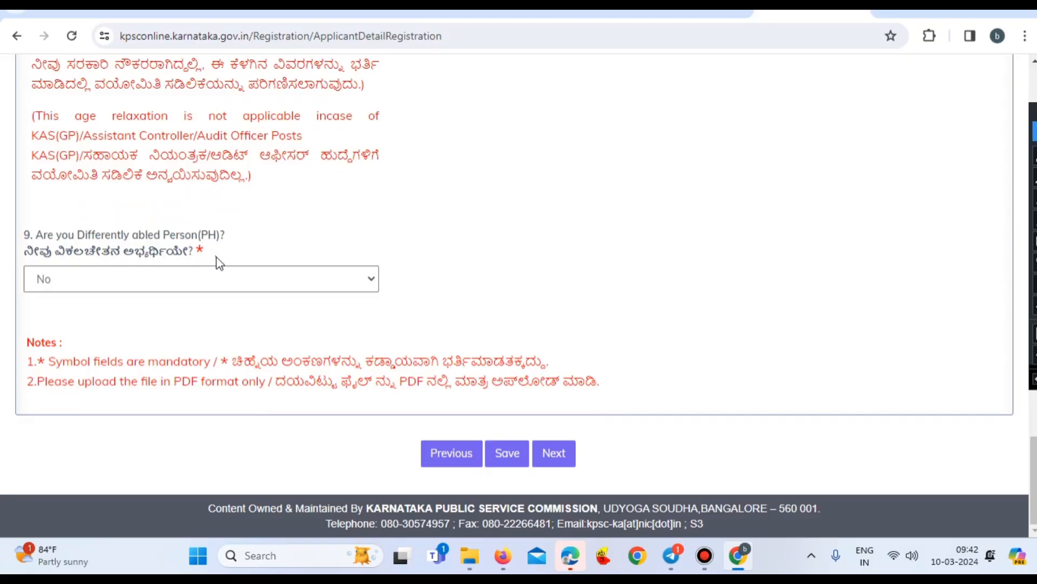
{"action": "left_click", "coordinate": [203, 285]}
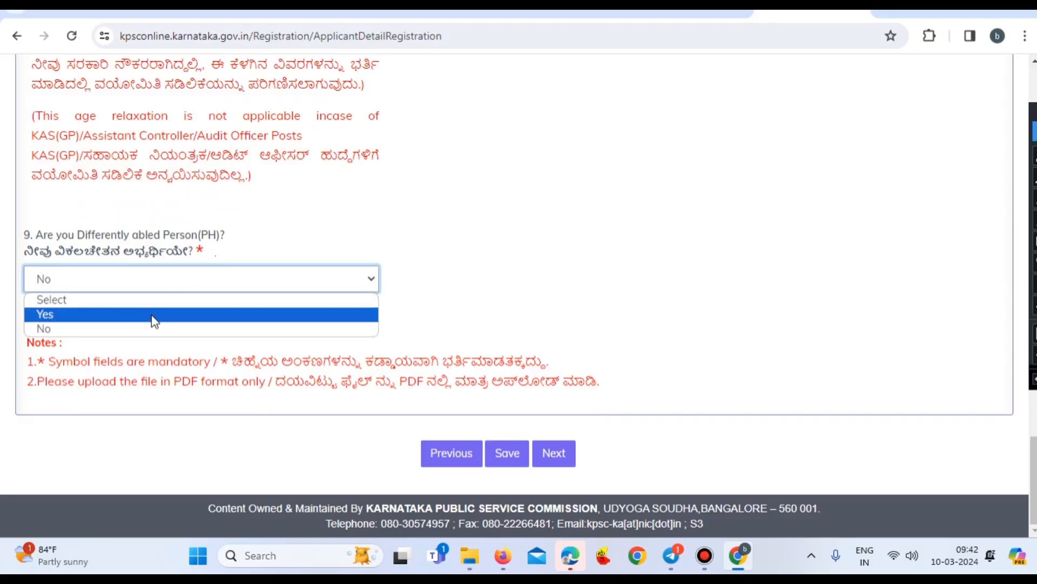
{"action": "left_click", "coordinate": [153, 328]}
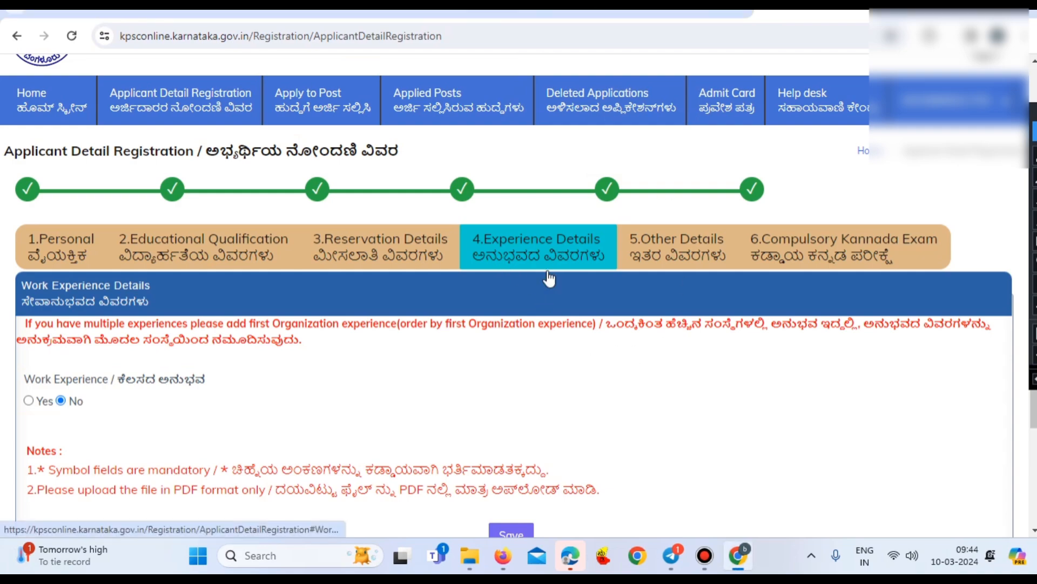
Step: Answer Yes to Work Experience and review the organization, employment, designation, date and experience certificate fields
{"action": "scroll", "coordinate": [438, 352], "scroll_direction": "down", "scroll_amount": 1}
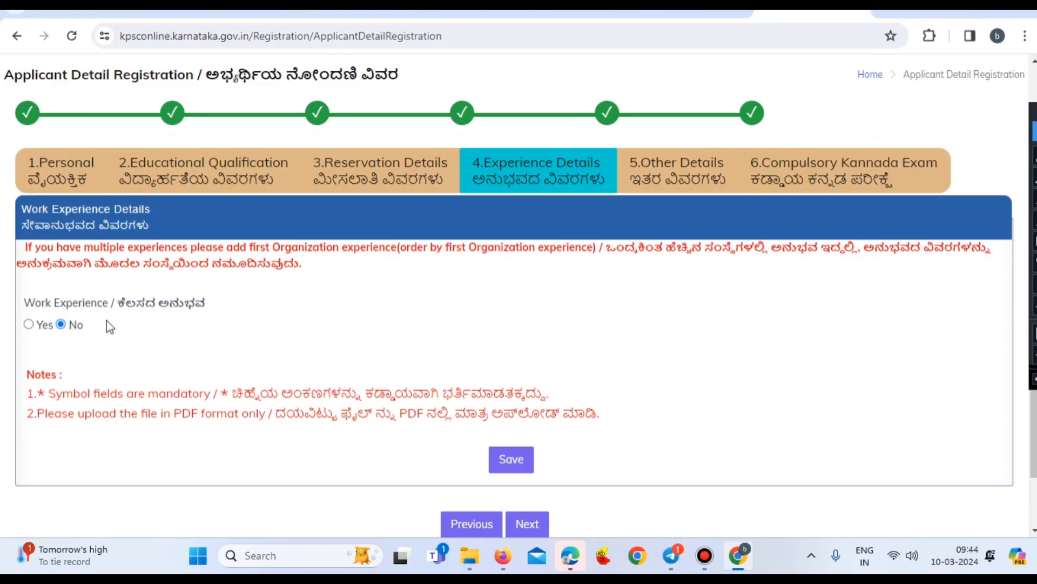
{"action": "left_click", "coordinate": [29, 324]}
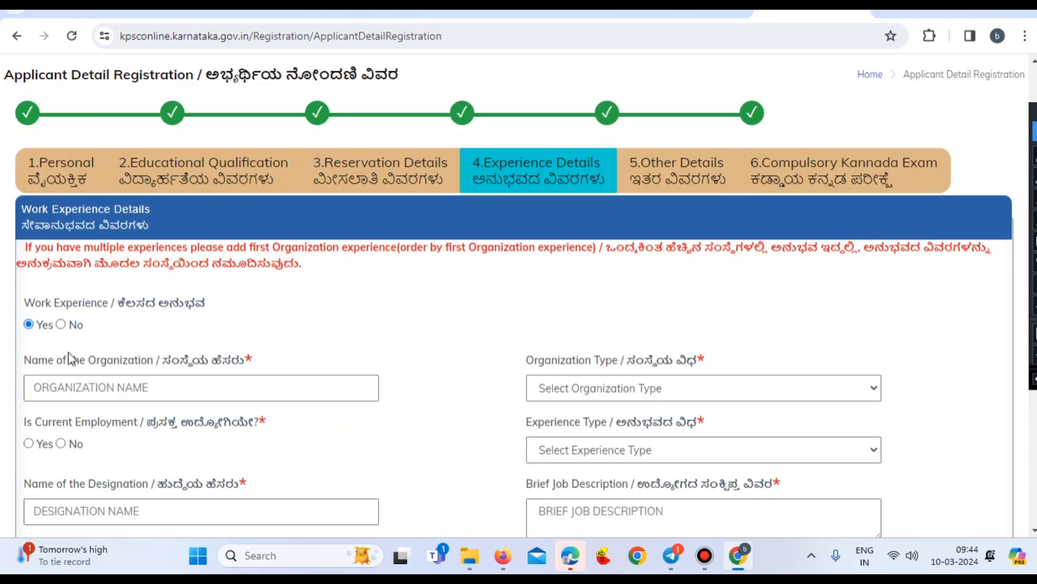
{"action": "scroll", "coordinate": [562, 399], "scroll_direction": "down", "scroll_amount": 3}
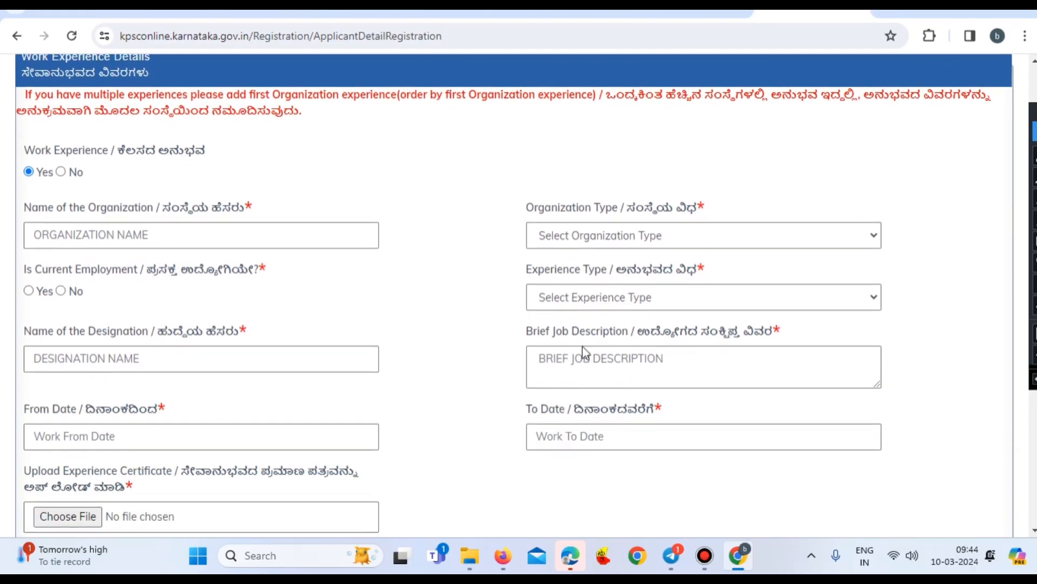
{"action": "scroll", "coordinate": [334, 389], "scroll_direction": "down", "scroll_amount": 1}
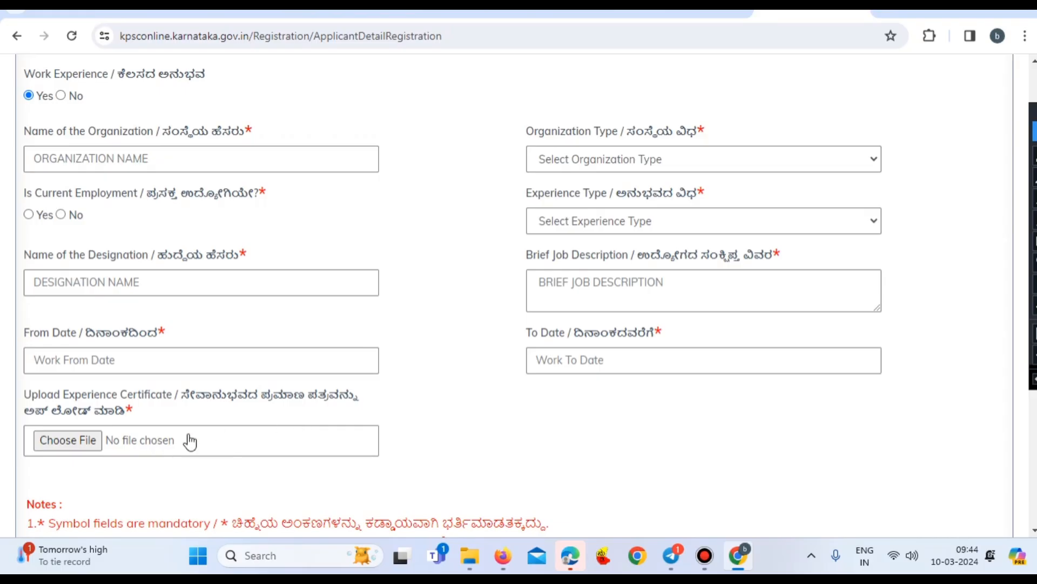
{"action": "scroll", "coordinate": [194, 456], "scroll_direction": "up", "scroll_amount": 1}
{"action": "scroll", "coordinate": [195, 456], "scroll_direction": "up", "scroll_amount": 1}
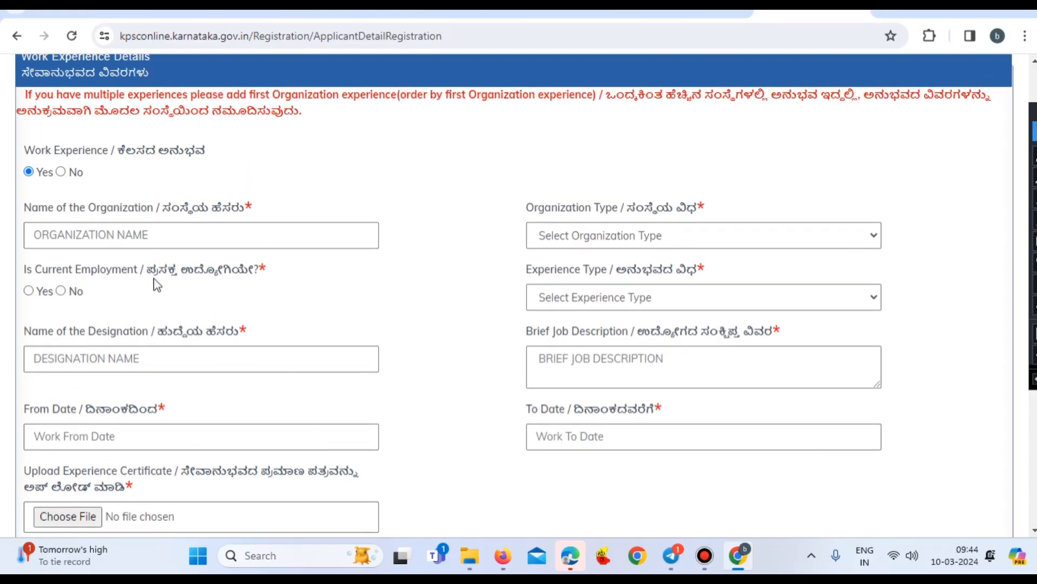
Step: Answer No to Work Experience and proceed to the Other Details section
{"action": "left_click", "coordinate": [60, 172]}
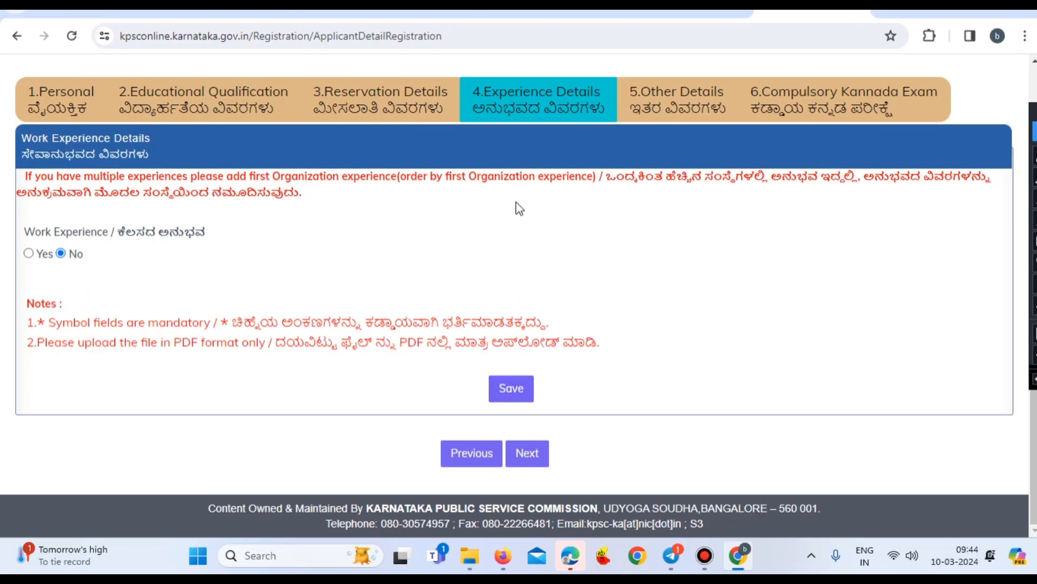
{"action": "left_click", "coordinate": [526, 452]}
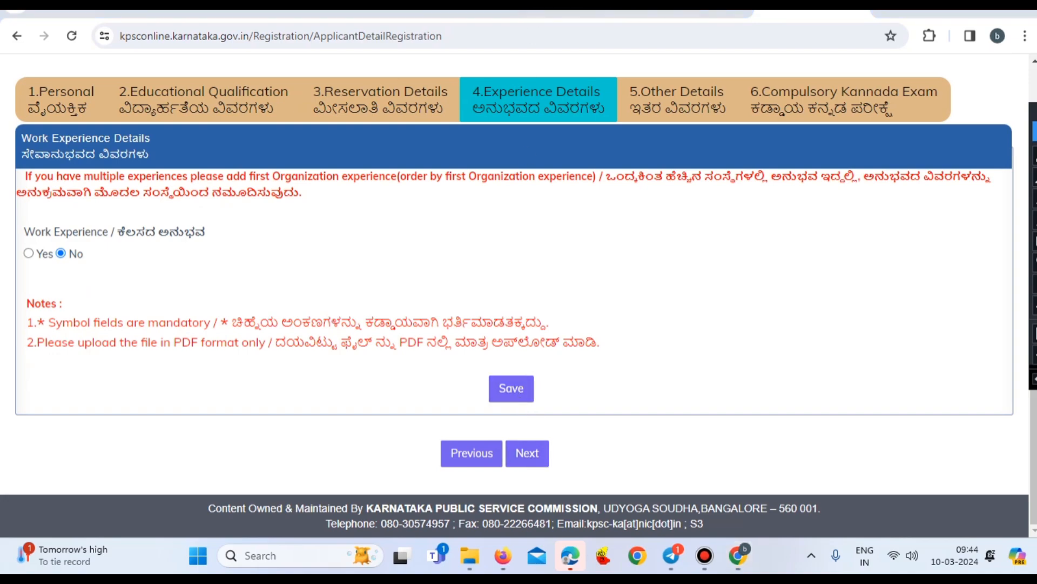
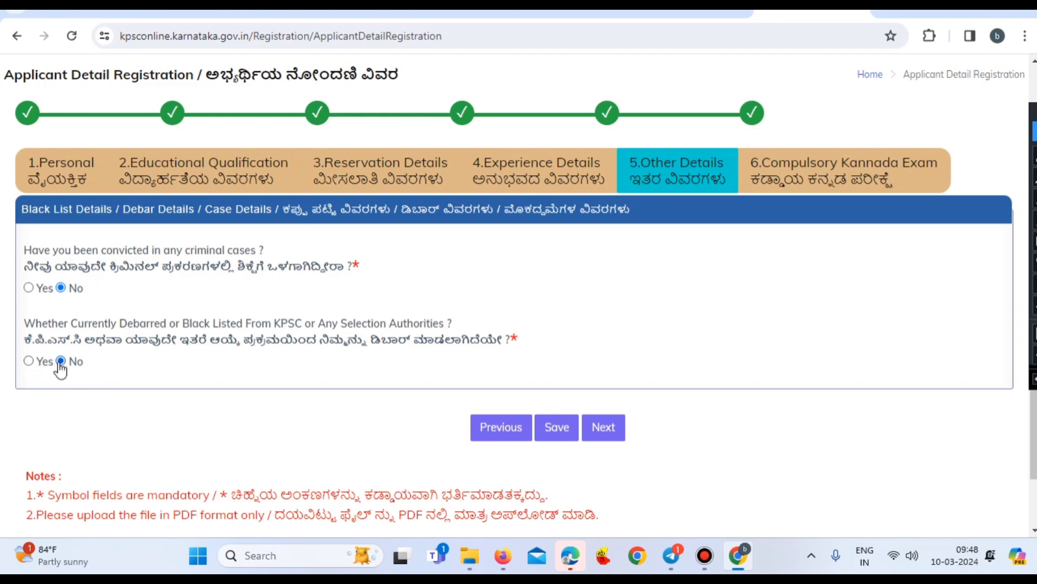
Step: Save the Other Details section and proceed to the Compulsory Kannada Exam section
{"action": "left_click", "coordinate": [551, 428]}
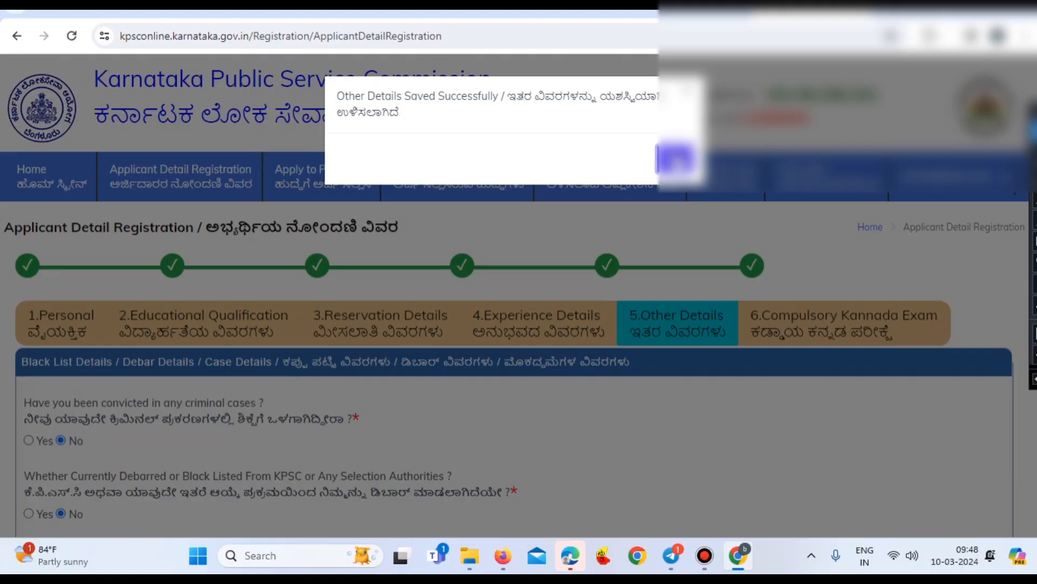
{"action": "left_click", "coordinate": [680, 161]}
{"action": "scroll", "coordinate": [685, 323], "scroll_direction": "down", "scroll_amount": 5}
{"action": "left_click", "coordinate": [603, 359]}
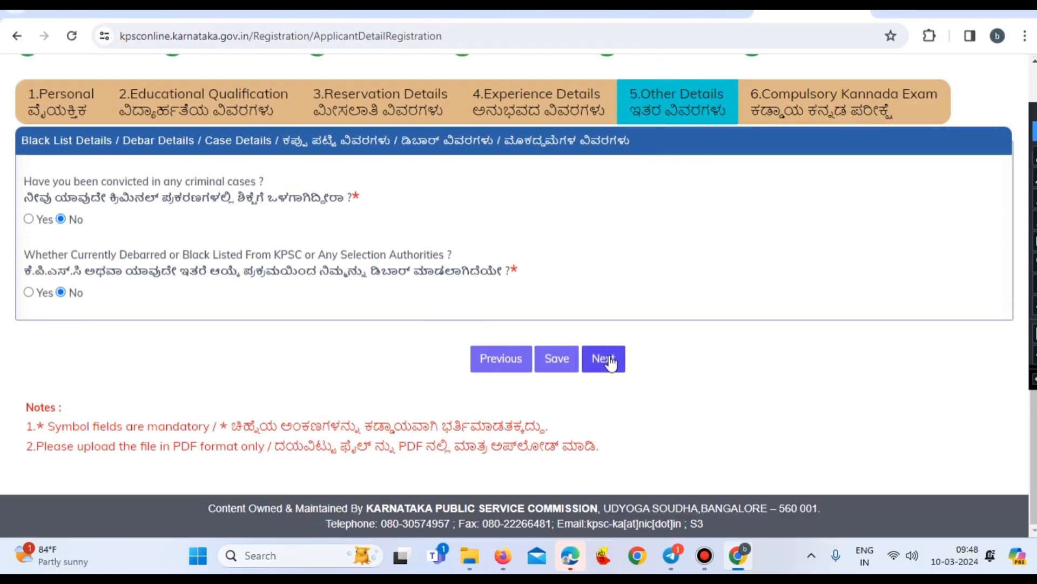
Step: Answer Yes to having passed the Kannada Language Test and draw red arrows to the exam date, register number and supporting document fields
{"action": "scroll", "coordinate": [611, 357], "scroll_direction": "down", "scroll_amount": 3}
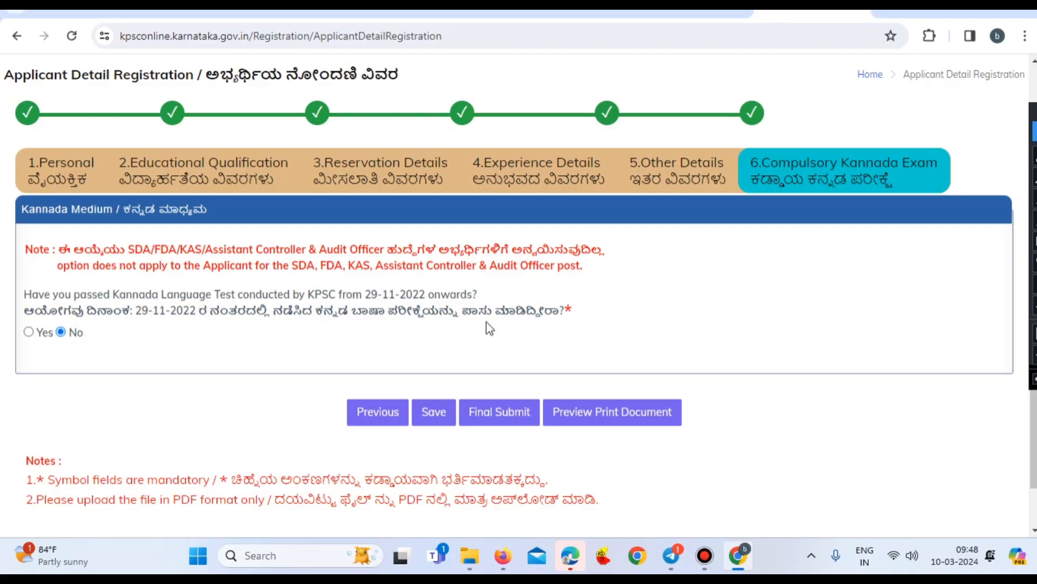
{"action": "left_click", "coordinate": [28, 332]}
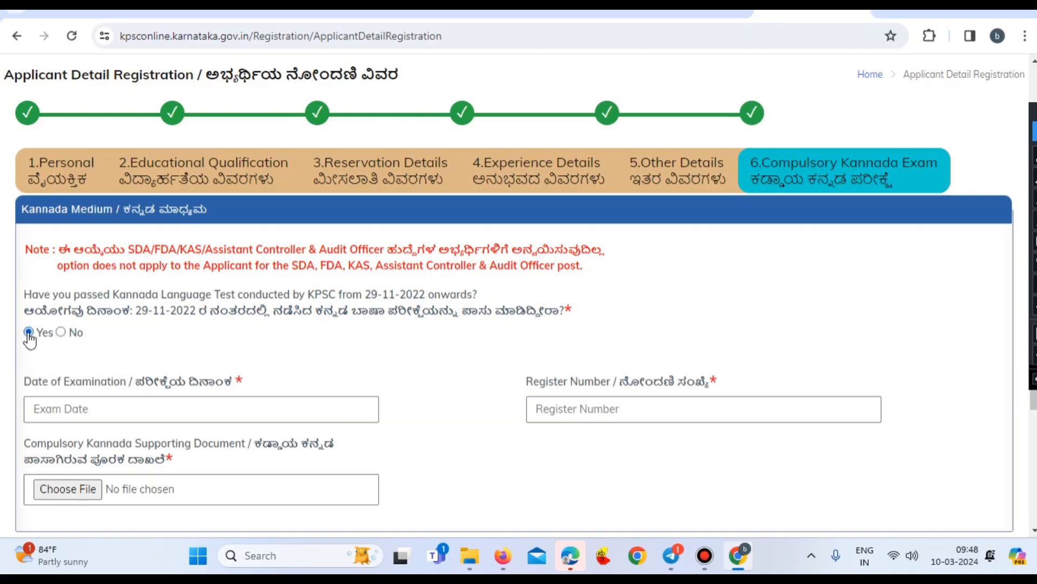
{"action": "scroll", "coordinate": [246, 335], "scroll_direction": "down", "scroll_amount": 1}
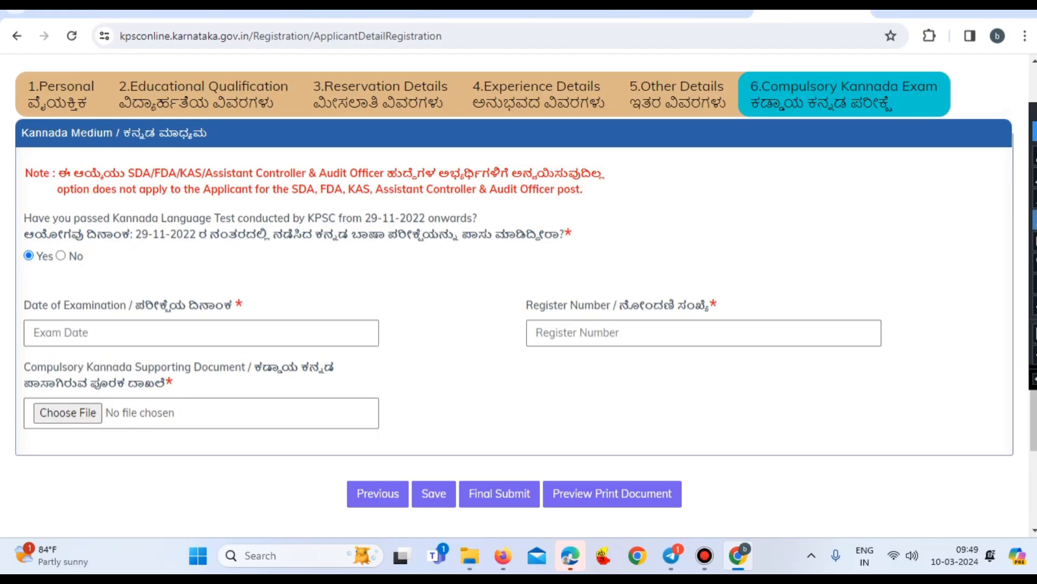
{"action": "left_click_drag", "start_coordinate": [420, 286], "coordinate": [256, 327]}
{"action": "left_click_drag", "start_coordinate": [836, 258], "coordinate": [746, 314]}
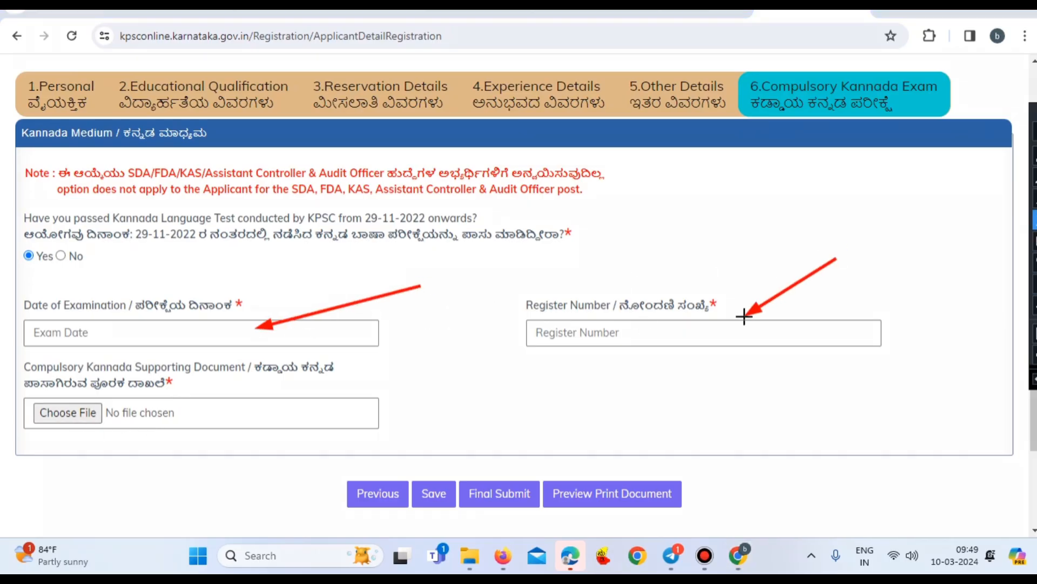
{"action": "left_click_drag", "start_coordinate": [398, 365], "coordinate": [251, 410]}
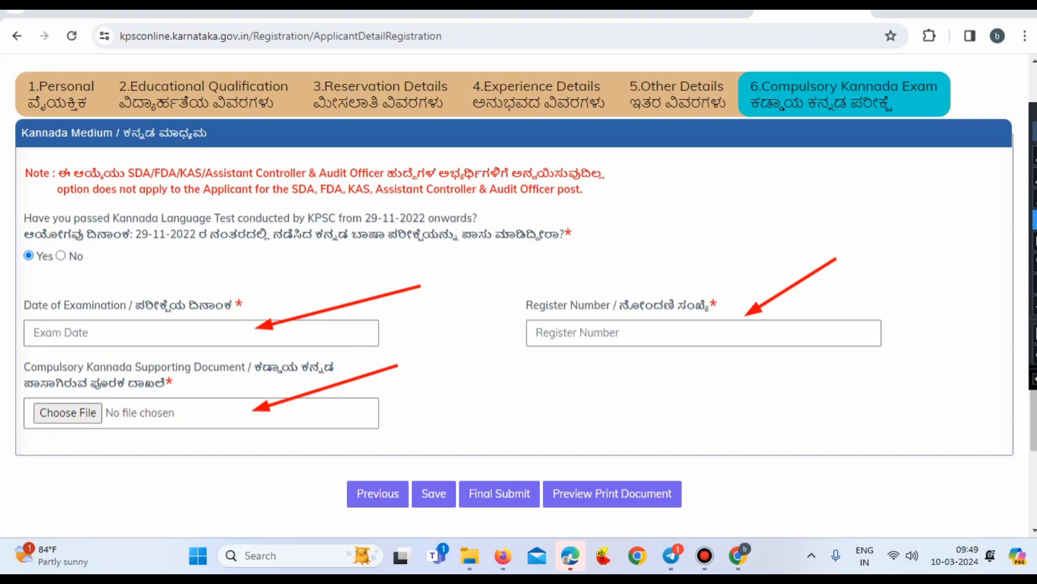
Step: Remove the red arrows and answer No to having passed the KPSC Kannada Language Test
{"action": "left_click", "coordinate": [1035, 379]}
{"action": "left_click", "coordinate": [1035, 379]}
{"action": "left_click", "coordinate": [1034, 379]}
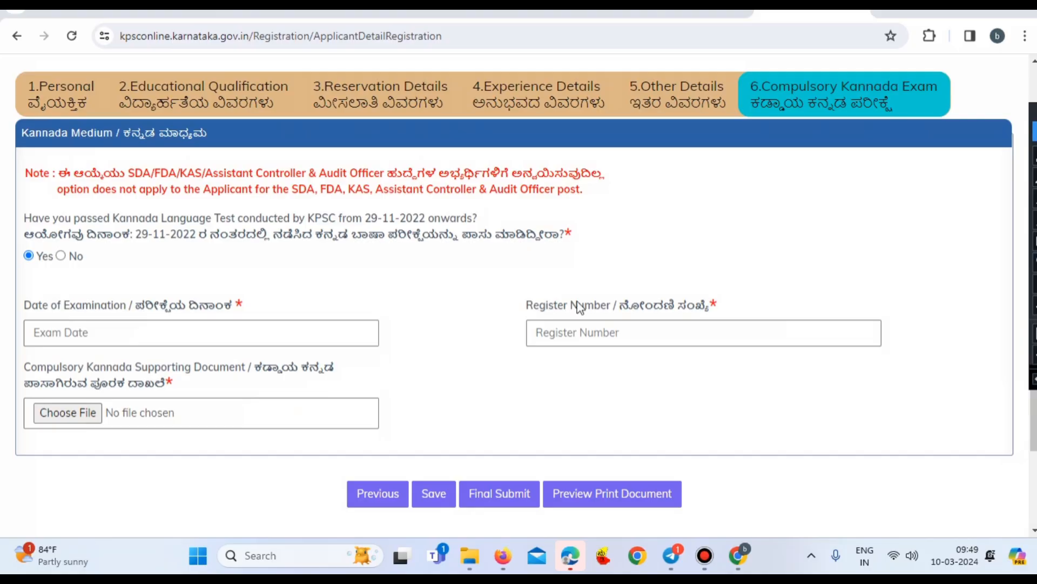
{"action": "left_click", "coordinate": [63, 256]}
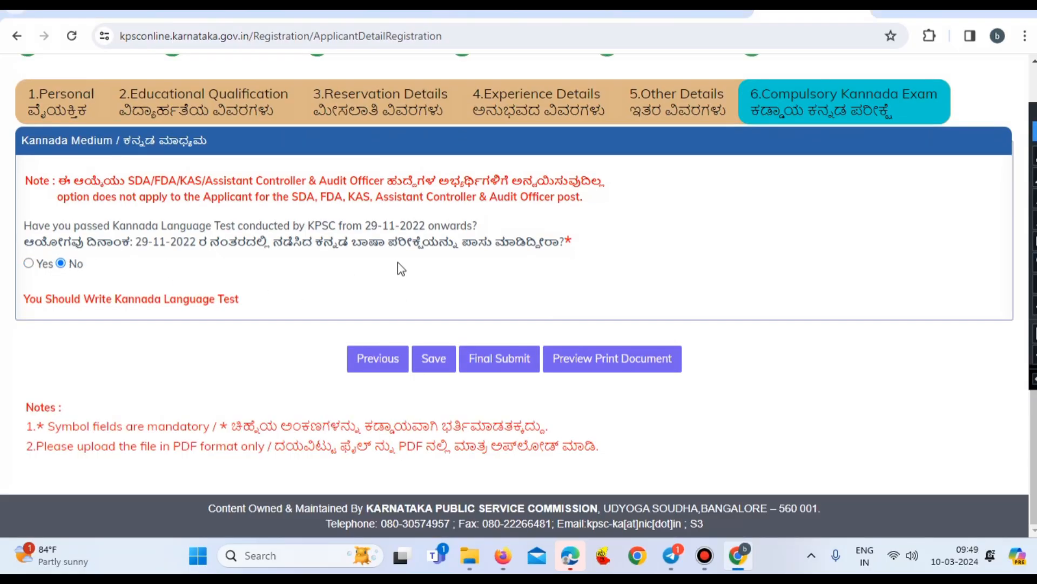
Step: Save the Compulsory Kannada Exam section and make the final submission of all applicant details
{"action": "left_click", "coordinate": [428, 360]}
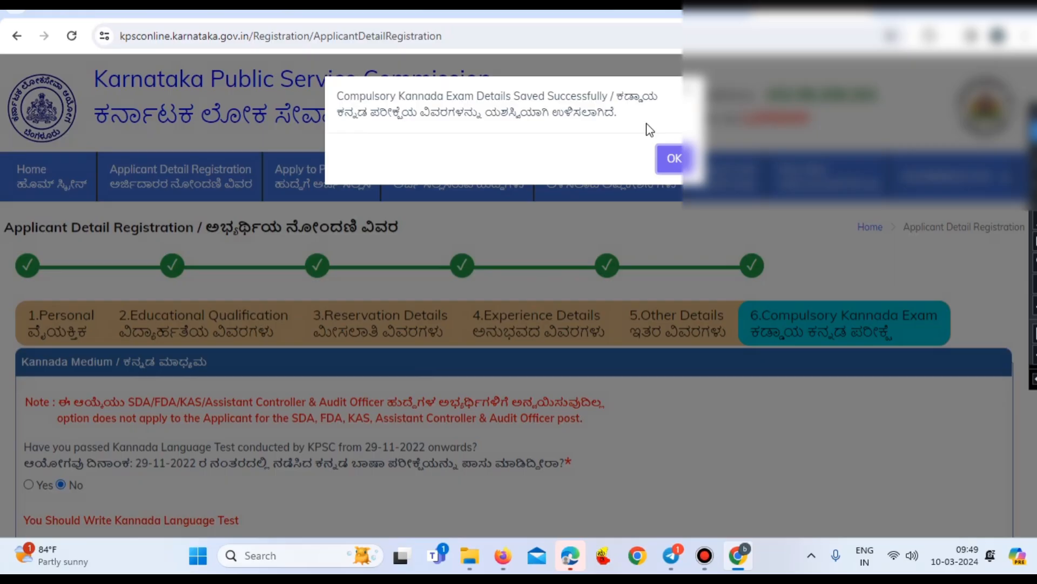
{"action": "left_click", "coordinate": [674, 158]}
{"action": "scroll", "coordinate": [672, 282], "scroll_direction": "down", "scroll_amount": 4}
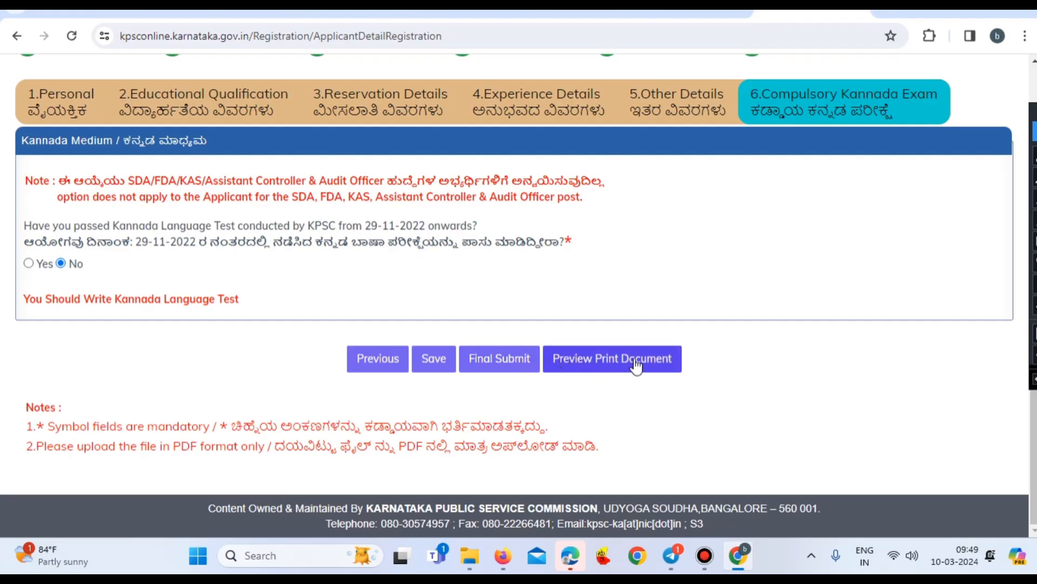
{"action": "left_click", "coordinate": [495, 366]}
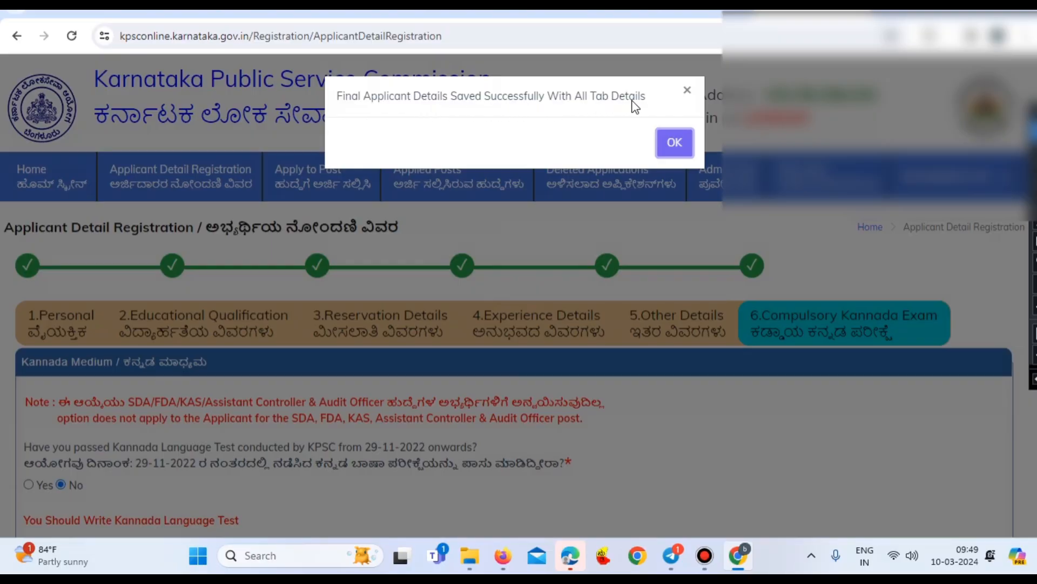
{"action": "left_click", "coordinate": [674, 142]}
{"action": "scroll", "coordinate": [672, 265], "scroll_direction": "down", "scroll_amount": 4}
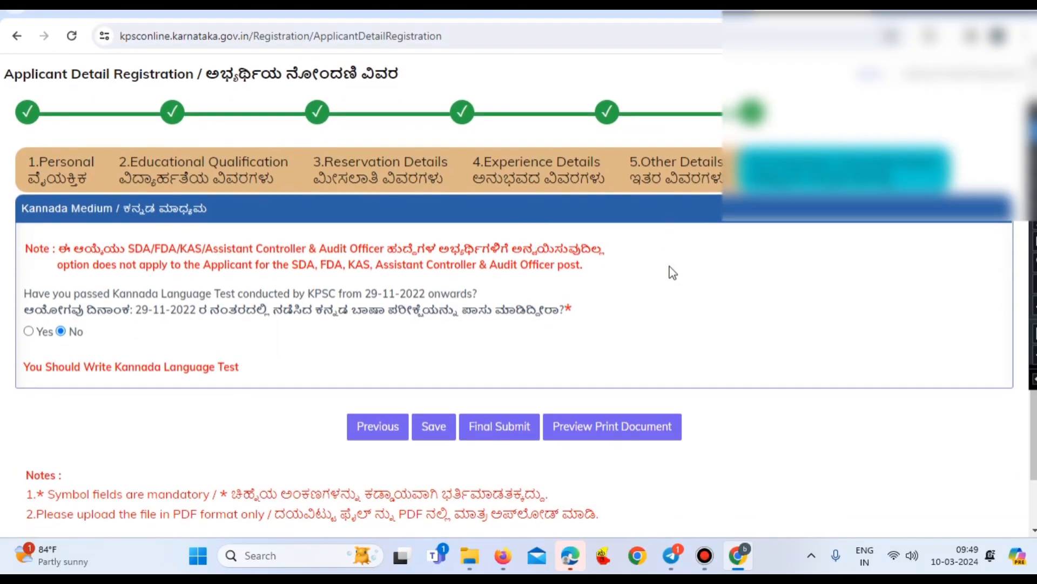
Step: Mark the Apply to Post entry with a red rectangle and open the Apply to Post page
{"action": "scroll", "coordinate": [269, 167], "scroll_direction": "up", "scroll_amount": 2}
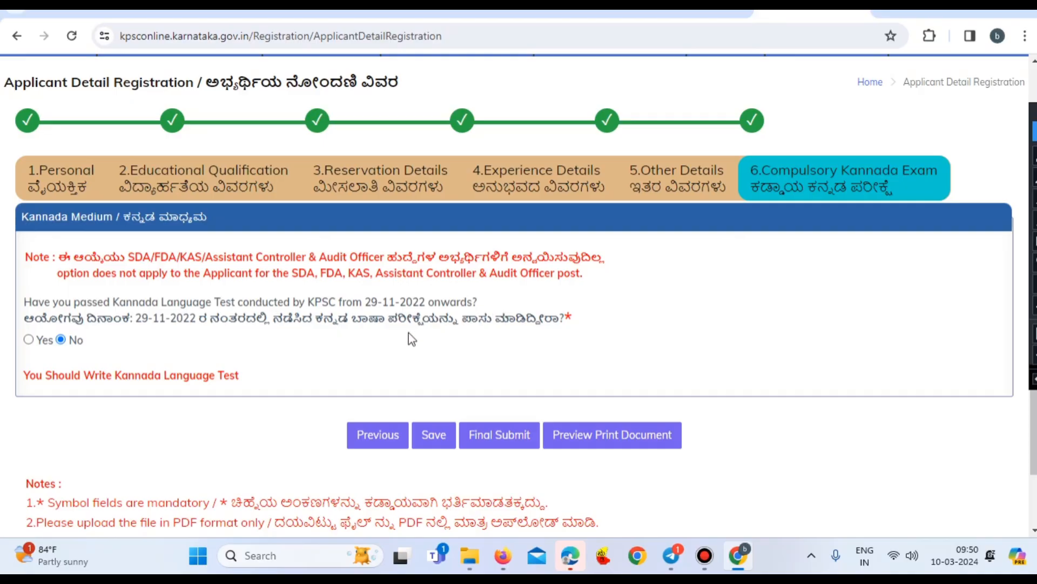
{"action": "scroll", "coordinate": [409, 333], "scroll_direction": "down", "scroll_amount": 2}
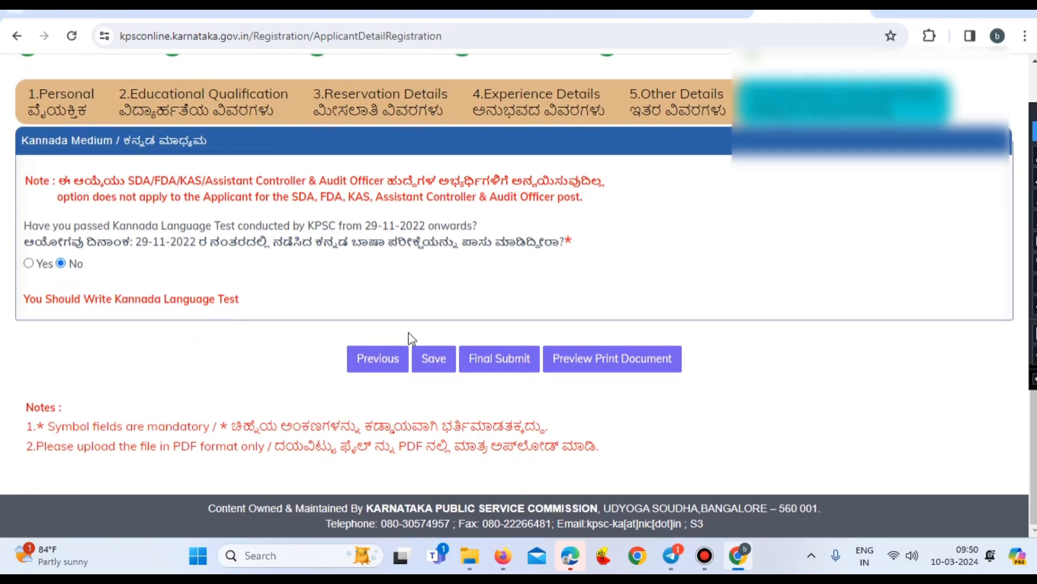
{"action": "scroll", "coordinate": [408, 332], "scroll_direction": "up", "scroll_amount": 6}
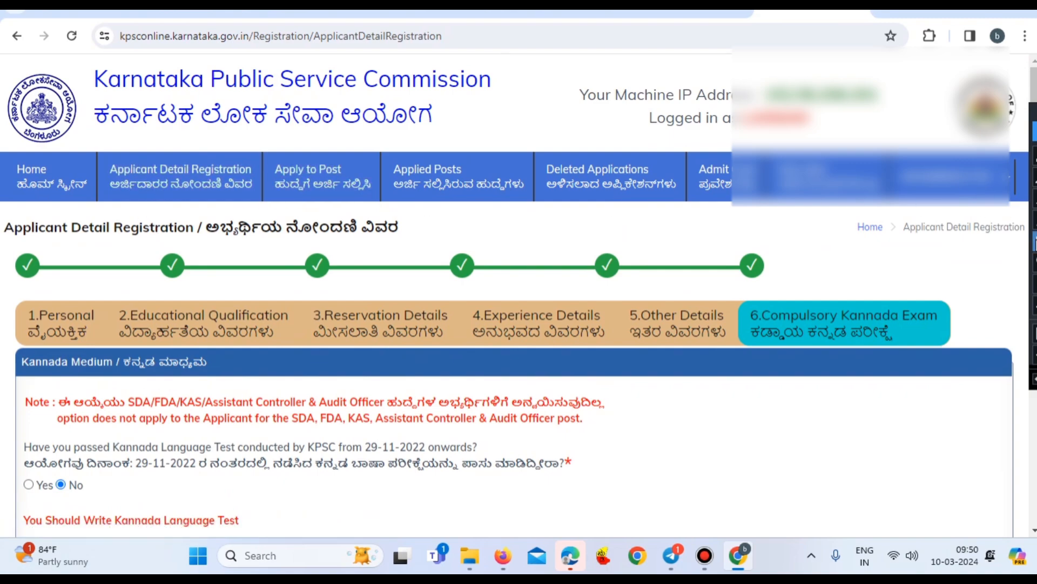
{"action": "mouse_move", "coordinate": [265, 146]}
{"action": "left_mouse_down"}
{"action": "mouse_move", "coordinate": [316, 199]}
{"action": "mouse_move", "coordinate": [376, 199]}
{"action": "left_mouse_up"}
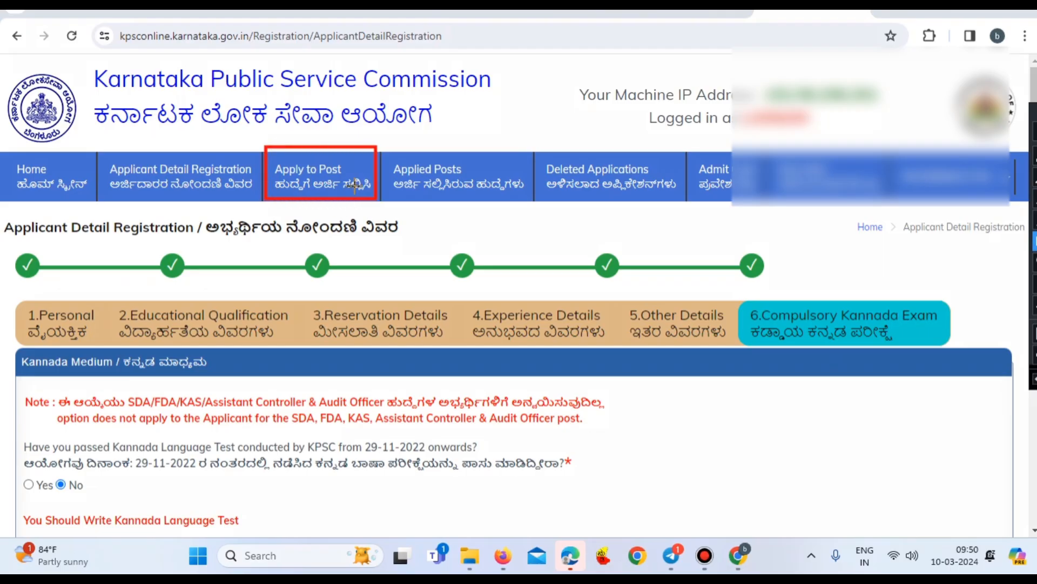
{"action": "left_click", "coordinate": [1034, 131]}
{"action": "left_click", "coordinate": [309, 181]}
{"action": "left_click", "coordinate": [309, 182]}
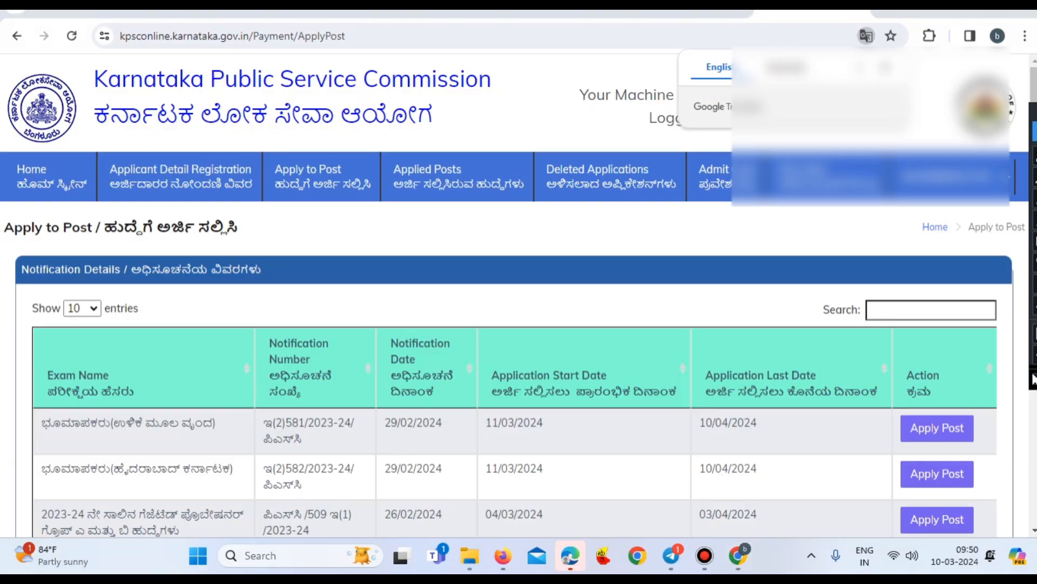
Step: Bring the notification details list into view and dismiss the translation pop-up covering the page
{"action": "scroll", "coordinate": [841, 306], "scroll_direction": "down", "scroll_amount": 1}
{"action": "scroll", "coordinate": [841, 306], "scroll_direction": "down", "scroll_amount": 1}
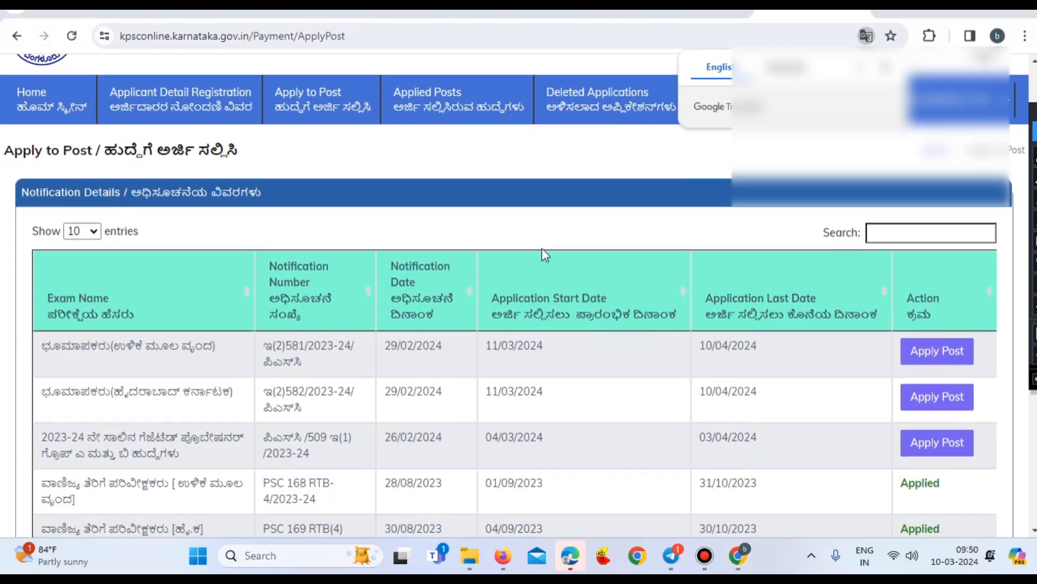
{"action": "scroll", "coordinate": [544, 252], "scroll_direction": "down", "scroll_amount": 2}
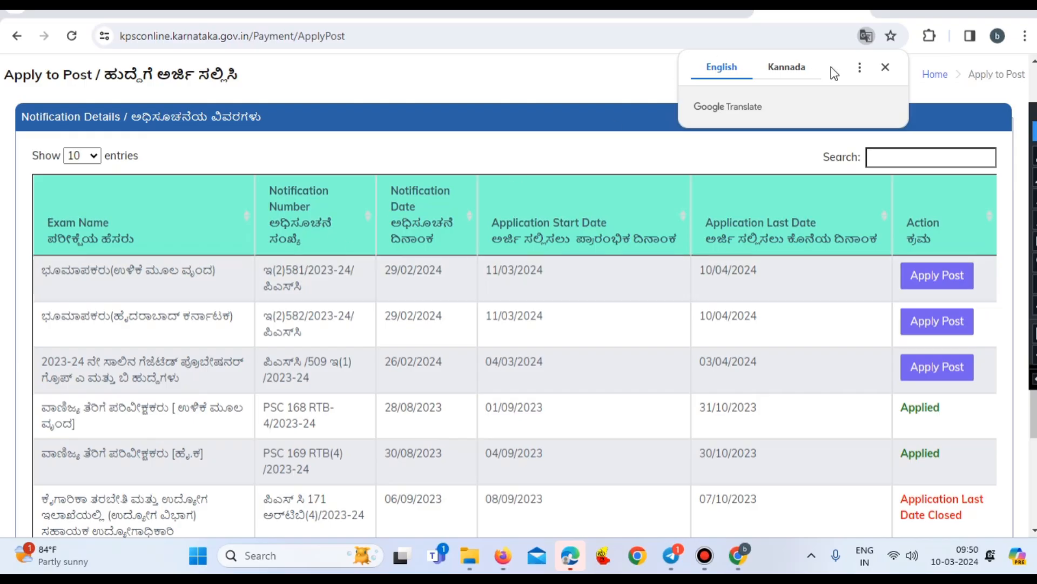
{"action": "left_click", "coordinate": [885, 67]}
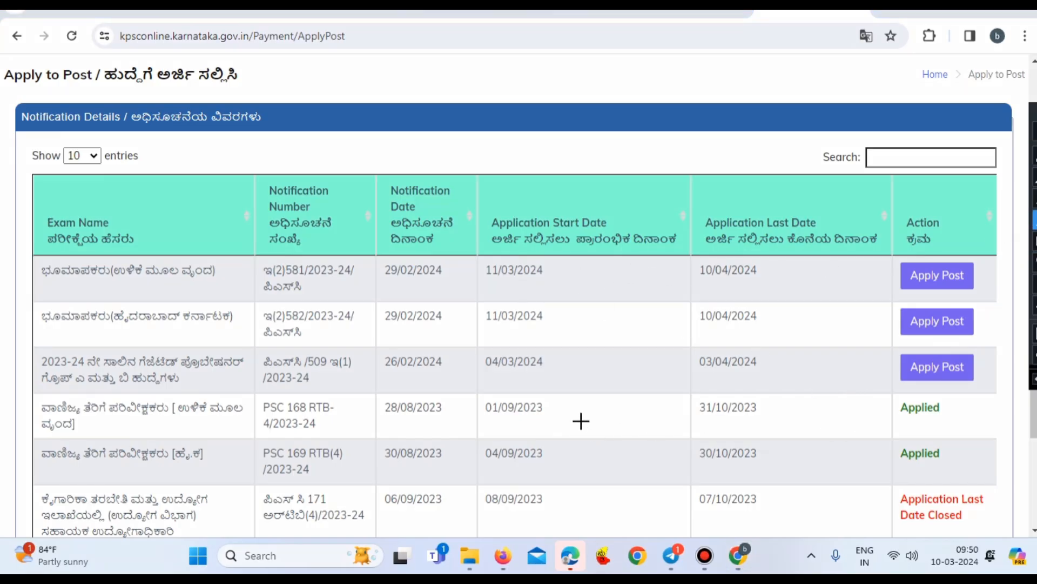
Step: Draw red arrows towards the action status of each of the first five notifications
{"action": "left_click_drag", "start_coordinate": [582, 421], "coordinate": [898, 422]}
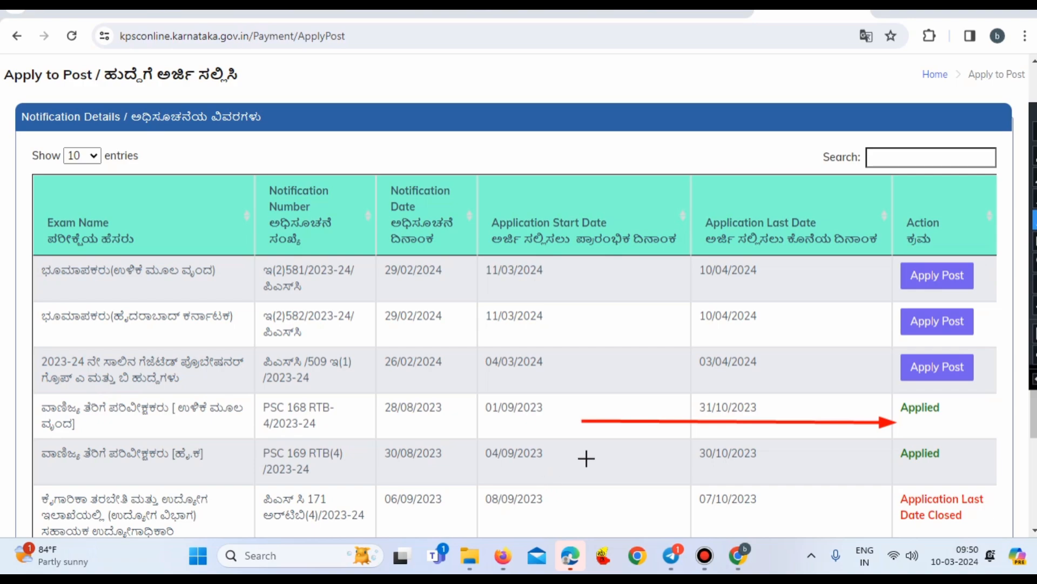
{"action": "left_click_drag", "start_coordinate": [586, 458], "coordinate": [879, 462]}
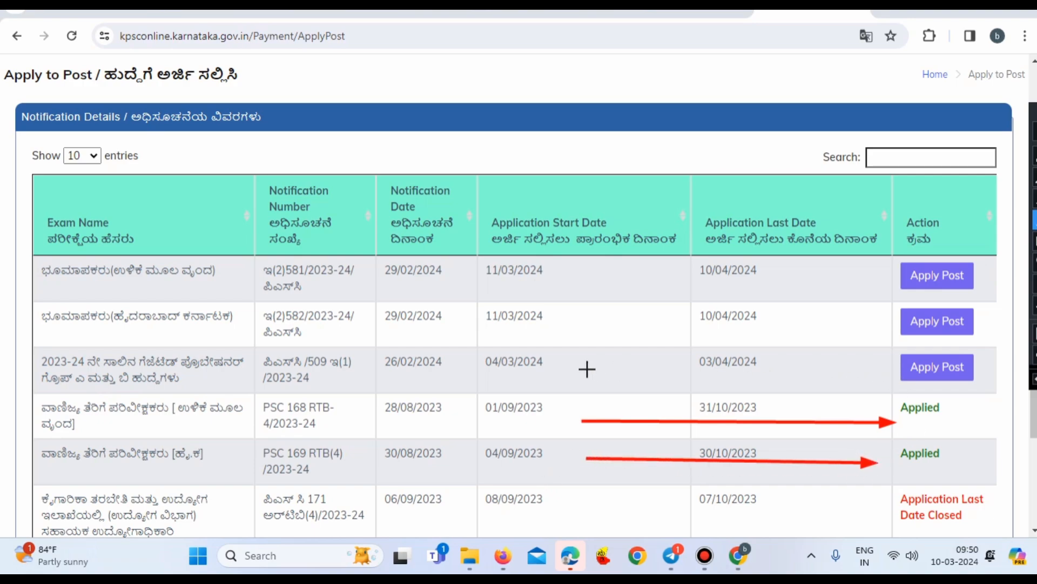
{"action": "left_click_drag", "start_coordinate": [587, 369], "coordinate": [876, 369]}
{"action": "left_click_drag", "start_coordinate": [603, 316], "coordinate": [905, 319]}
{"action": "left_click_drag", "start_coordinate": [625, 273], "coordinate": [866, 276]}
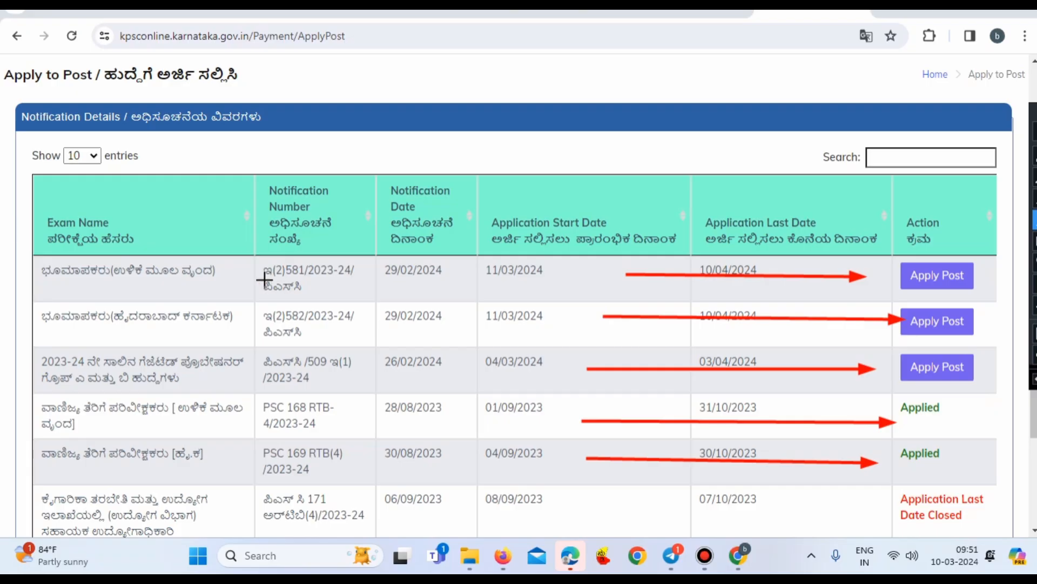
Step: Draw red arrows beneath the exam names of the first three notifications
{"action": "left_click_drag", "start_coordinate": [41, 285], "coordinate": [184, 290]}
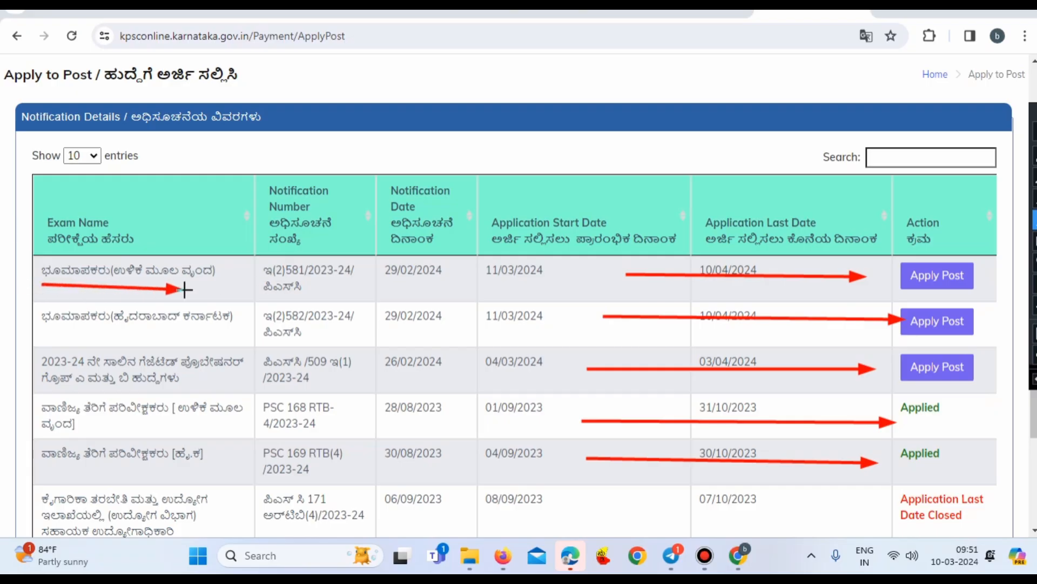
{"action": "left_click_drag", "start_coordinate": [49, 333], "coordinate": [240, 336]}
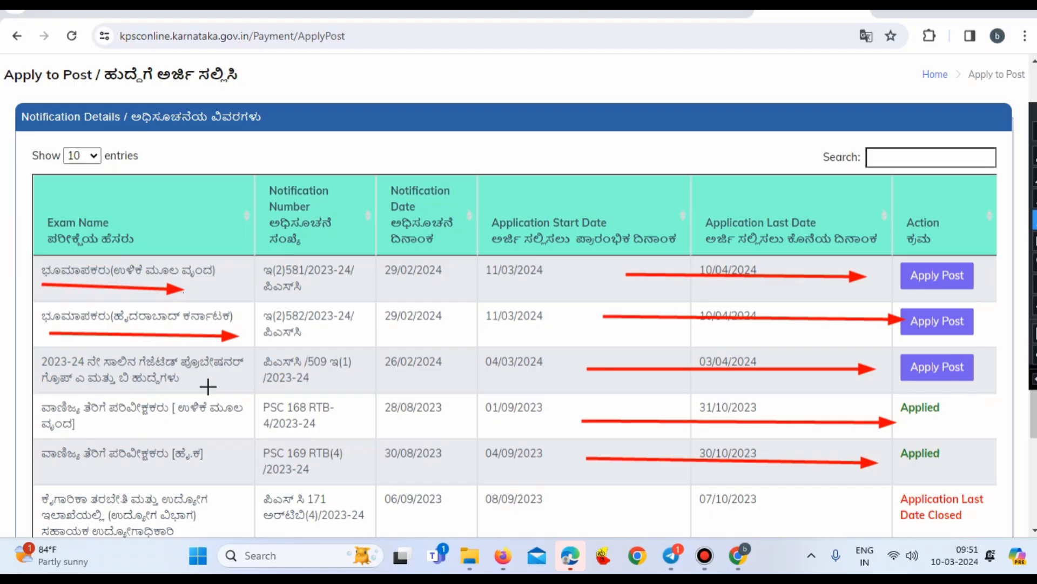
{"action": "left_click_drag", "start_coordinate": [42, 389], "coordinate": [243, 394]}
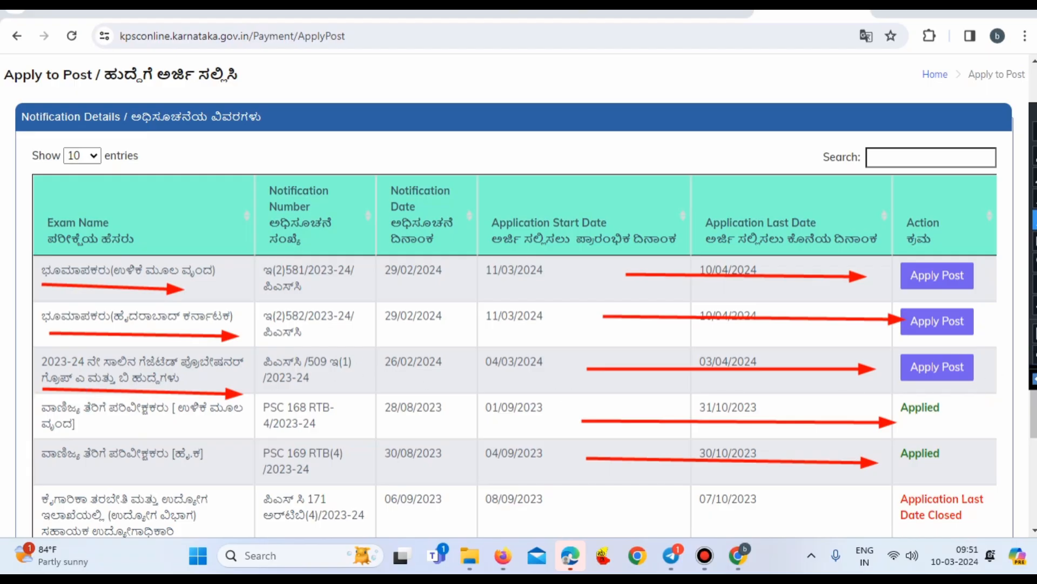
Step: Undo the last four arrows and draw one from the 2023-24 Gazetted Probationers exam name to its Apply Post option
{"action": "left_click", "coordinate": [1035, 379]}
{"action": "left_click", "coordinate": [1034, 379]}
{"action": "left_click", "coordinate": [1035, 379]}
{"action": "left_click", "coordinate": [1035, 379]}
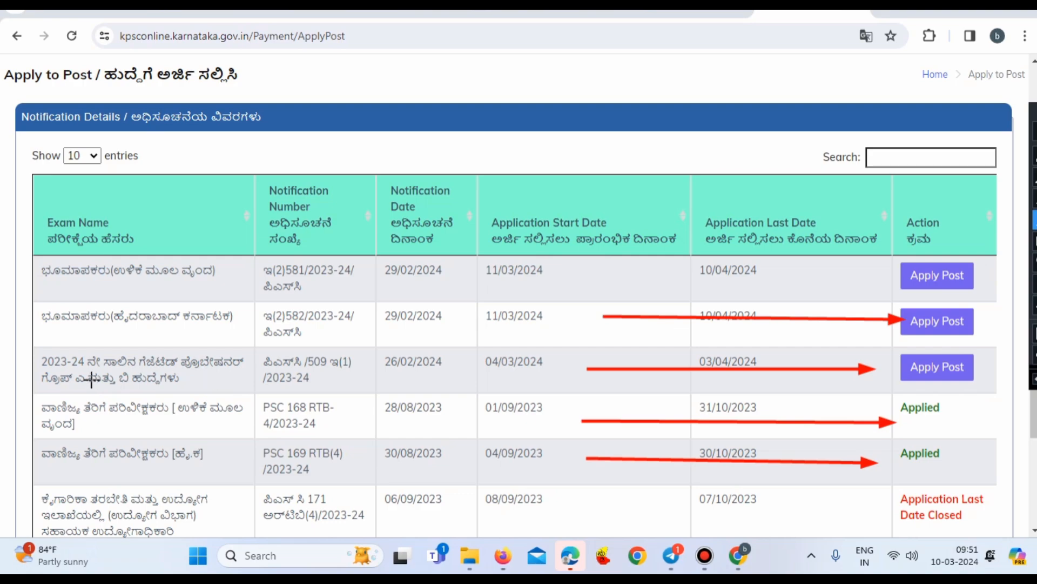
{"action": "left_click_drag", "start_coordinate": [54, 387], "coordinate": [860, 369]}
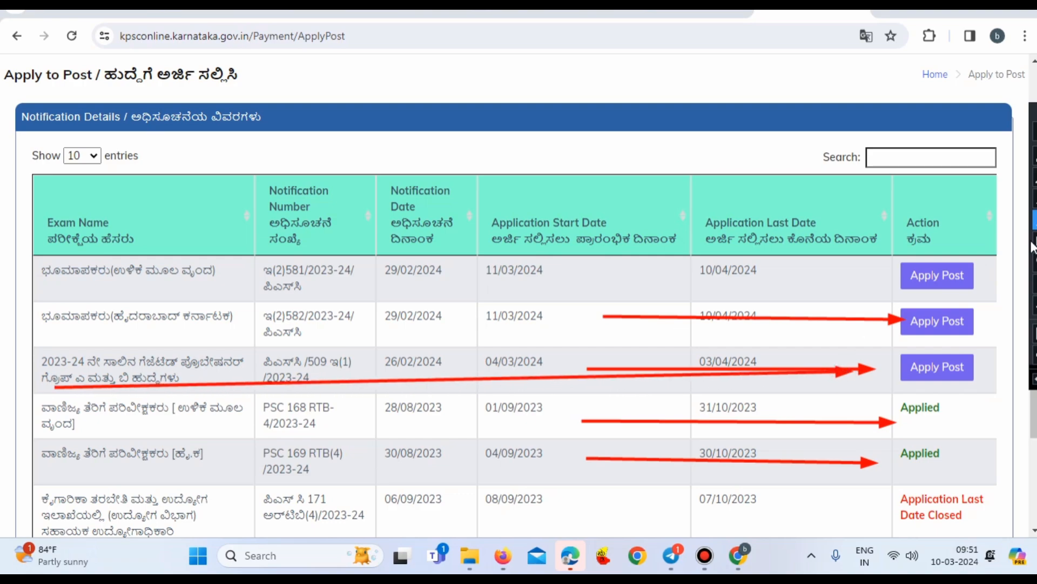
Step: Remove all remaining red arrows from the notification list
{"action": "left_click", "coordinate": [1034, 130]}
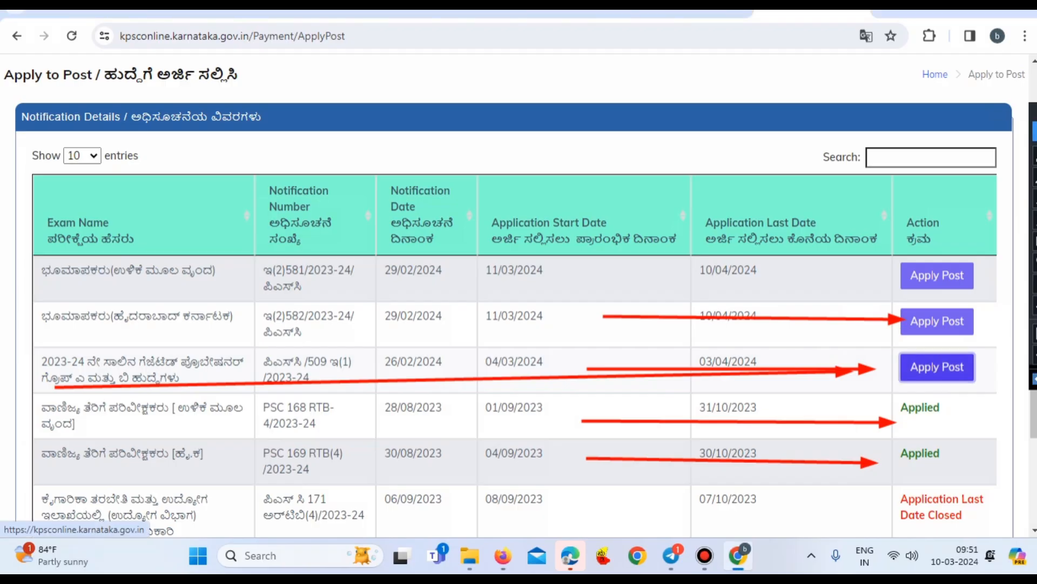
{"action": "left_click", "coordinate": [1033, 380]}
{"action": "left_click", "coordinate": [1034, 380]}
{"action": "left_click", "coordinate": [1033, 380]}
{"action": "left_click", "coordinate": [1033, 379]}
{"action": "left_click", "coordinate": [1033, 379]}
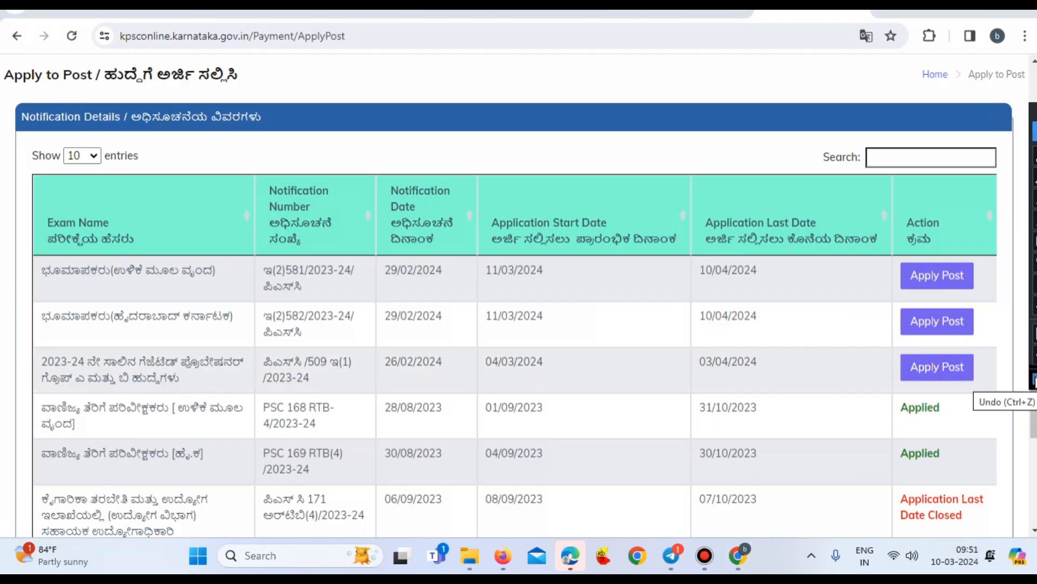
Step: Apply to the 2023-24 Gazetted Probationers Group A and B notification and confirm the application to reach the applicant preview
{"action": "left_click", "coordinate": [933, 370]}
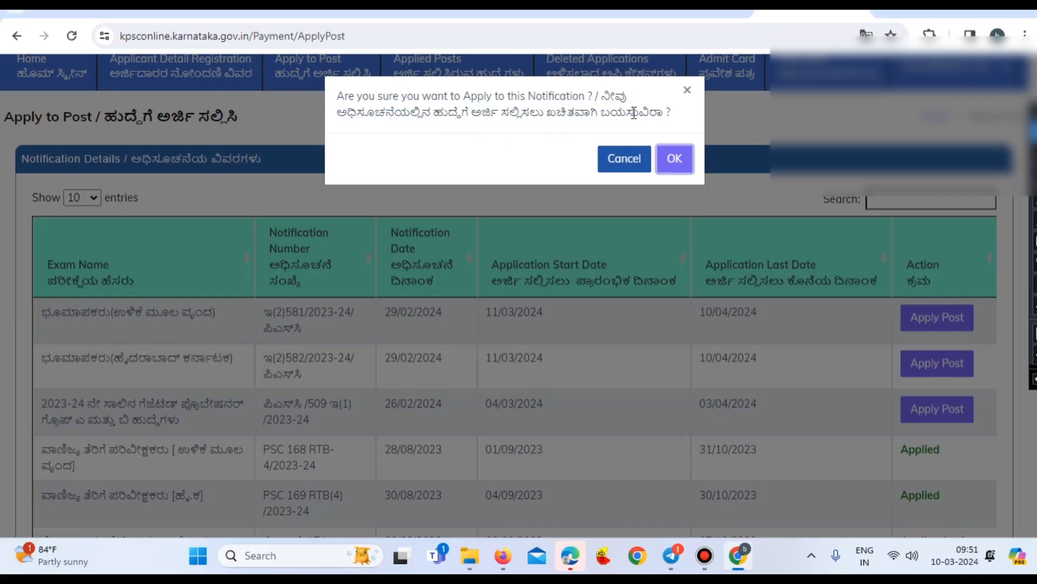
{"action": "left_click", "coordinate": [674, 159]}
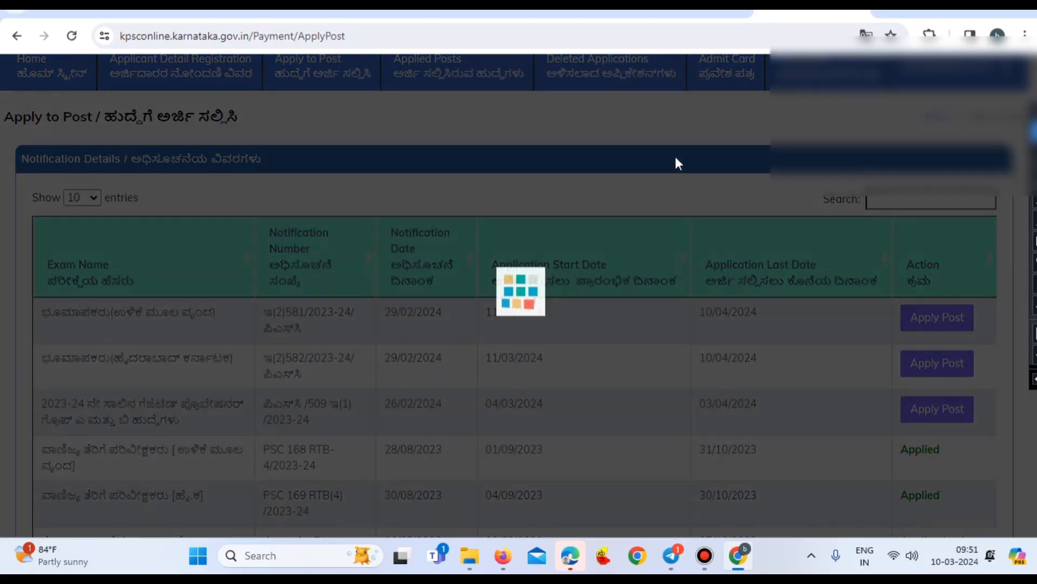
{"action": "scroll", "coordinate": [518, 292], "scroll_direction": "down", "scroll_amount": 3}
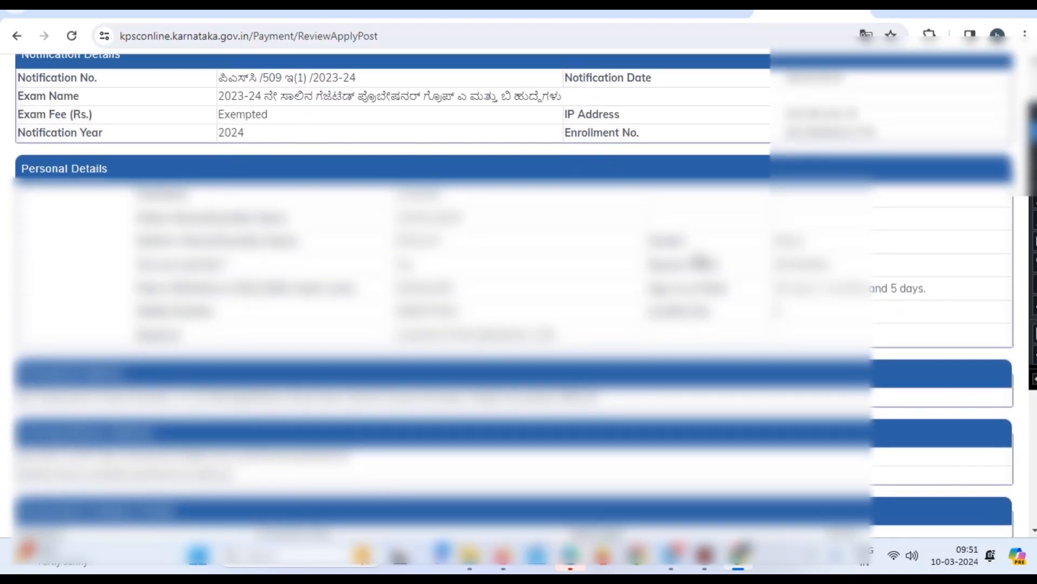
Step: Draw red arrows beside the notification number, exam name, exam fee and notification year, and remove them again
{"action": "scroll", "coordinate": [519, 291], "scroll_direction": "up", "scroll_amount": 1}
{"action": "scroll", "coordinate": [519, 292], "scroll_direction": "up", "scroll_amount": 1}
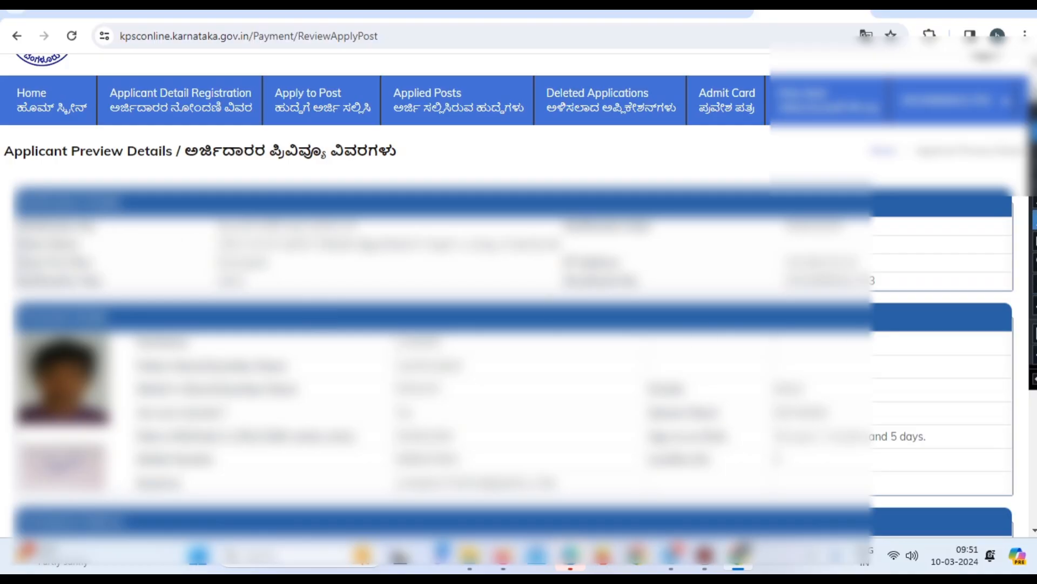
{"action": "left_click_drag", "start_coordinate": [110, 225], "coordinate": [196, 218]}
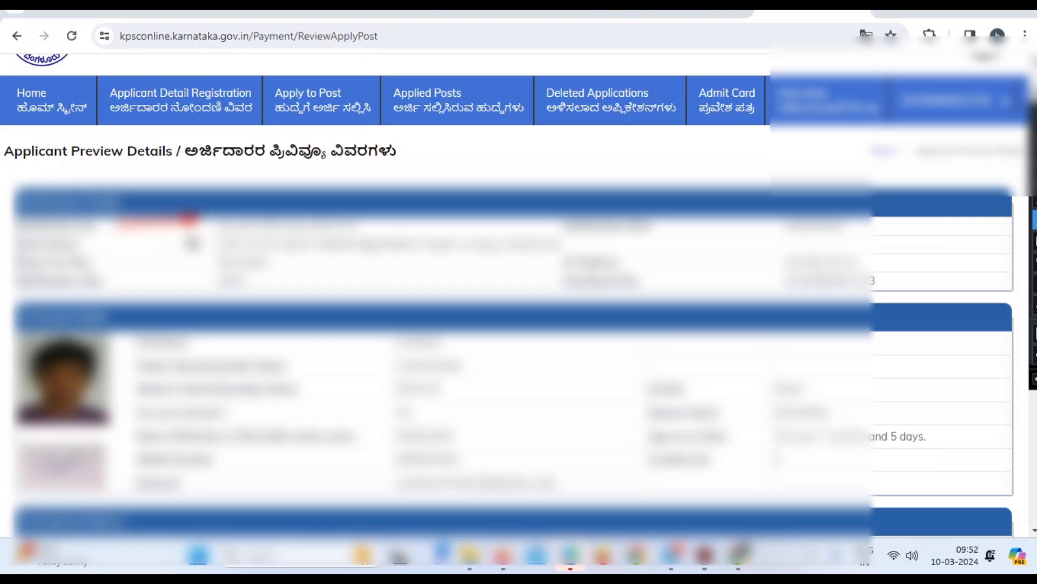
{"action": "left_click_drag", "start_coordinate": [102, 243], "coordinate": [174, 243]}
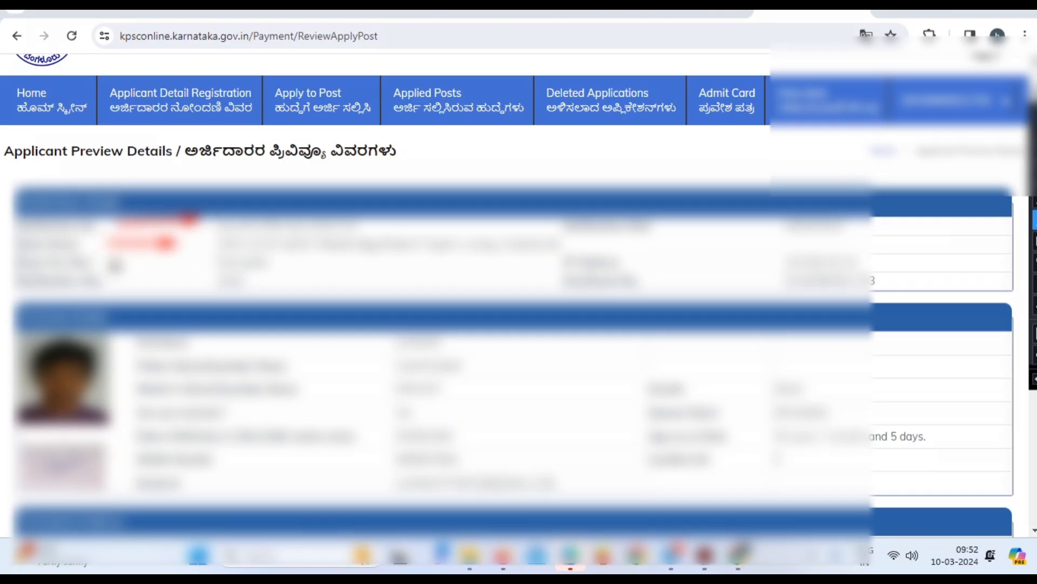
{"action": "left_click_drag", "start_coordinate": [115, 265], "coordinate": [195, 264]}
{"action": "left_click_drag", "start_coordinate": [115, 281], "coordinate": [184, 281]}
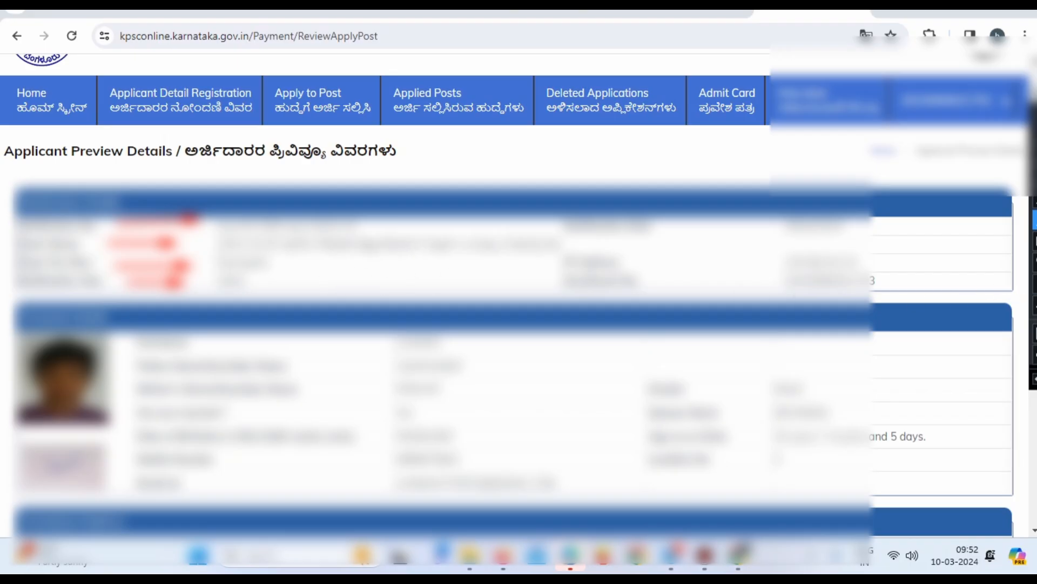
{"action": "left_click", "coordinate": [1035, 378]}
{"action": "left_click", "coordinate": [1035, 378]}
{"action": "left_click", "coordinate": [1035, 379]}
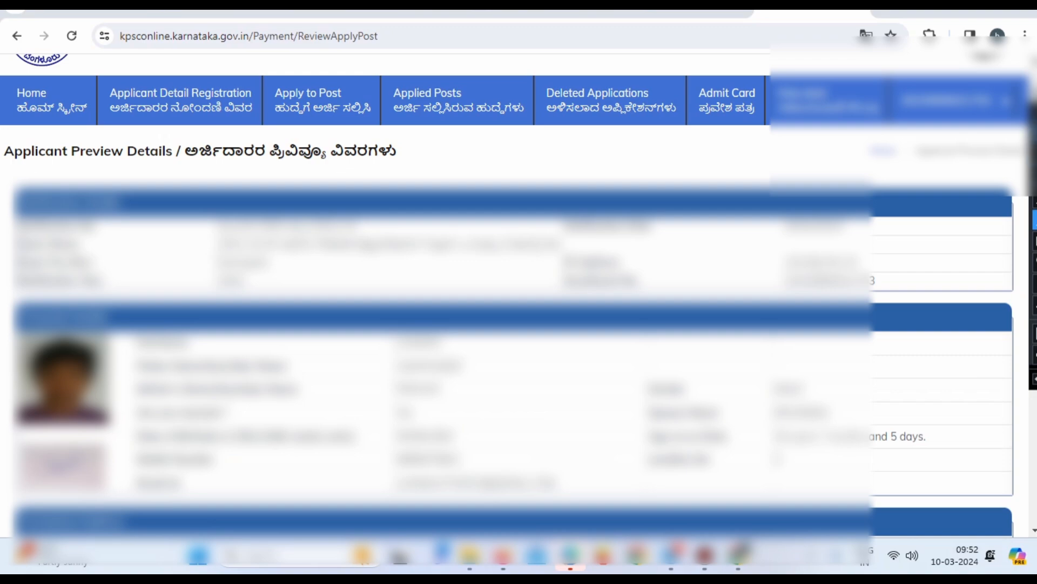
Step: Review the applicant preview from the personal details through the reservation answers and qualification details to the declaration
{"action": "scroll", "coordinate": [543, 337], "scroll_direction": "down", "scroll_amount": 5}
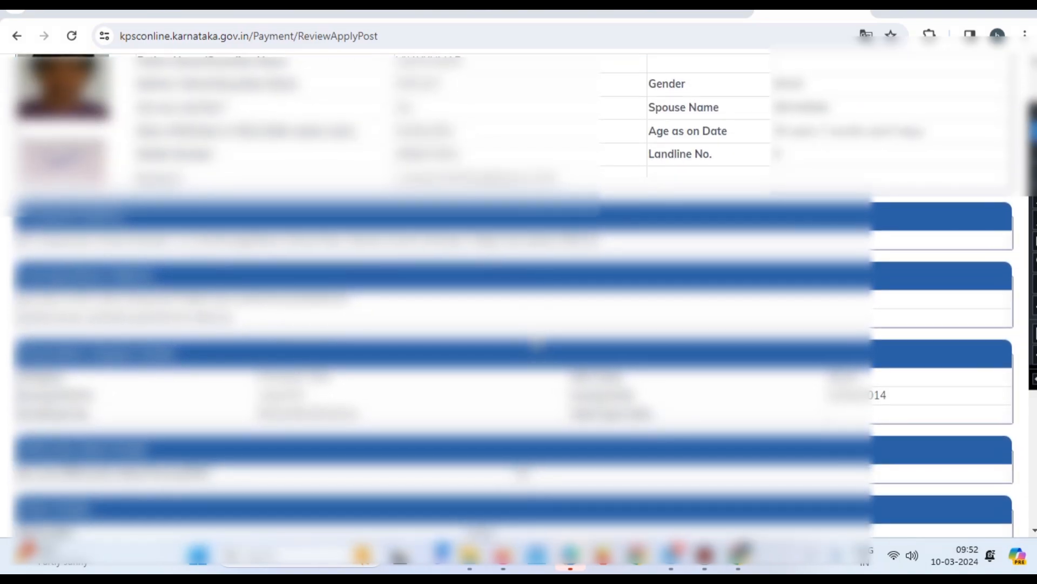
{"action": "scroll", "coordinate": [536, 342], "scroll_direction": "down", "scroll_amount": 3}
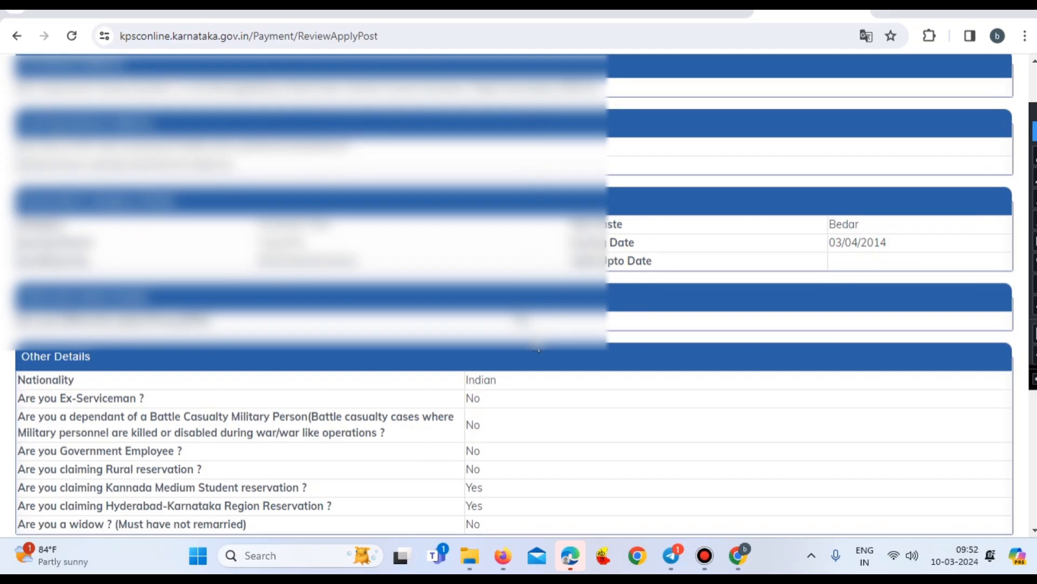
{"action": "scroll", "coordinate": [536, 349], "scroll_direction": "down", "scroll_amount": 2}
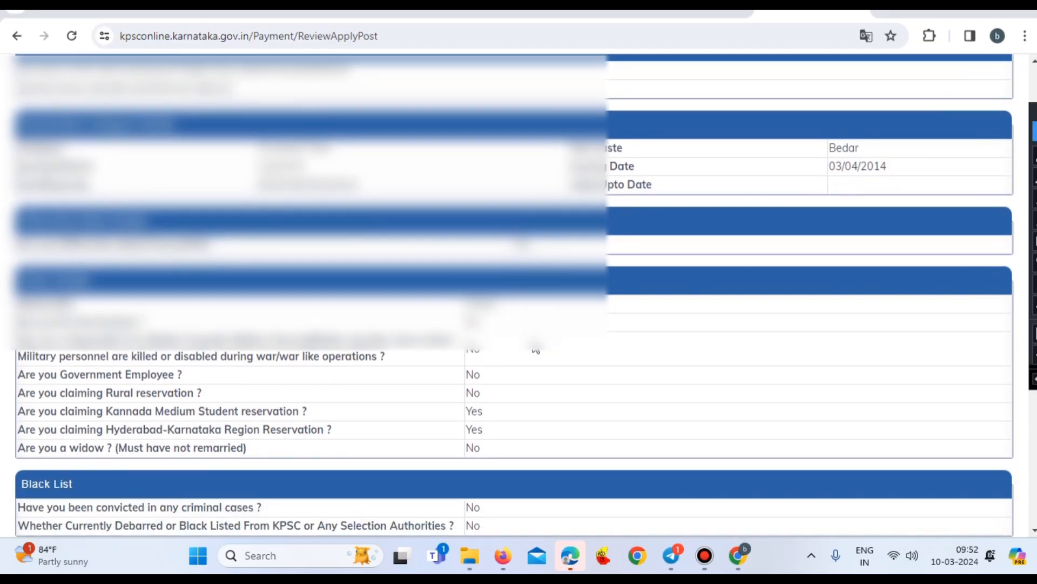
{"action": "scroll", "coordinate": [535, 348], "scroll_direction": "down", "scroll_amount": 2}
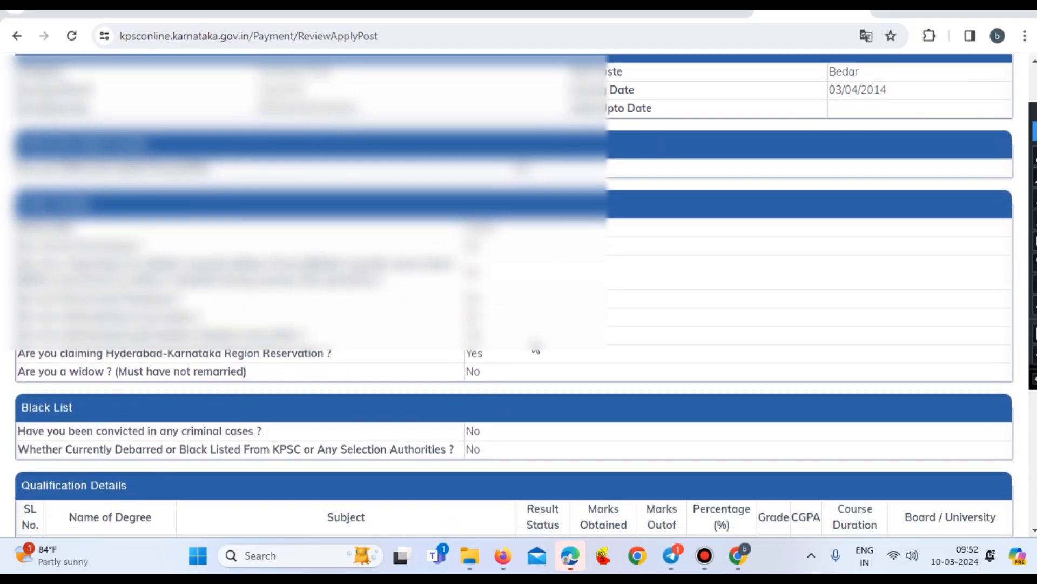
{"action": "scroll", "coordinate": [536, 350], "scroll_direction": "down", "scroll_amount": 2}
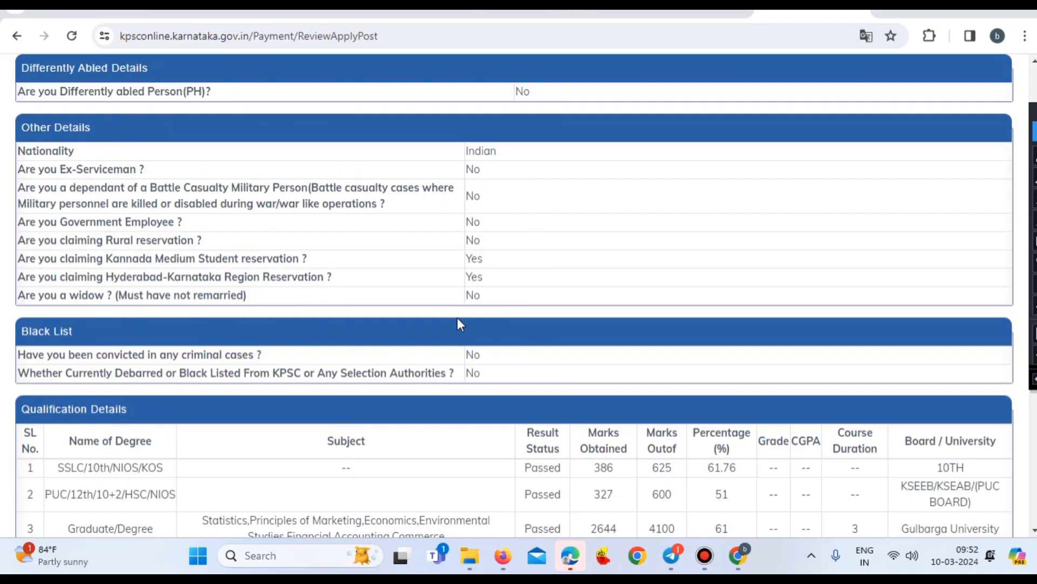
{"action": "scroll", "coordinate": [458, 320], "scroll_direction": "down", "scroll_amount": 2}
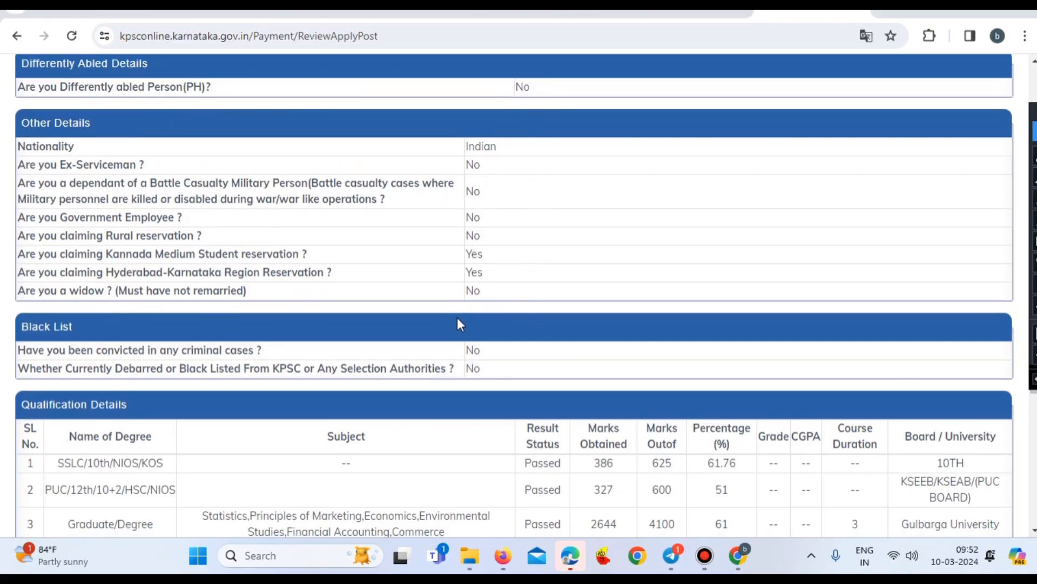
{"action": "scroll", "coordinate": [458, 320], "scroll_direction": "down", "scroll_amount": 4}
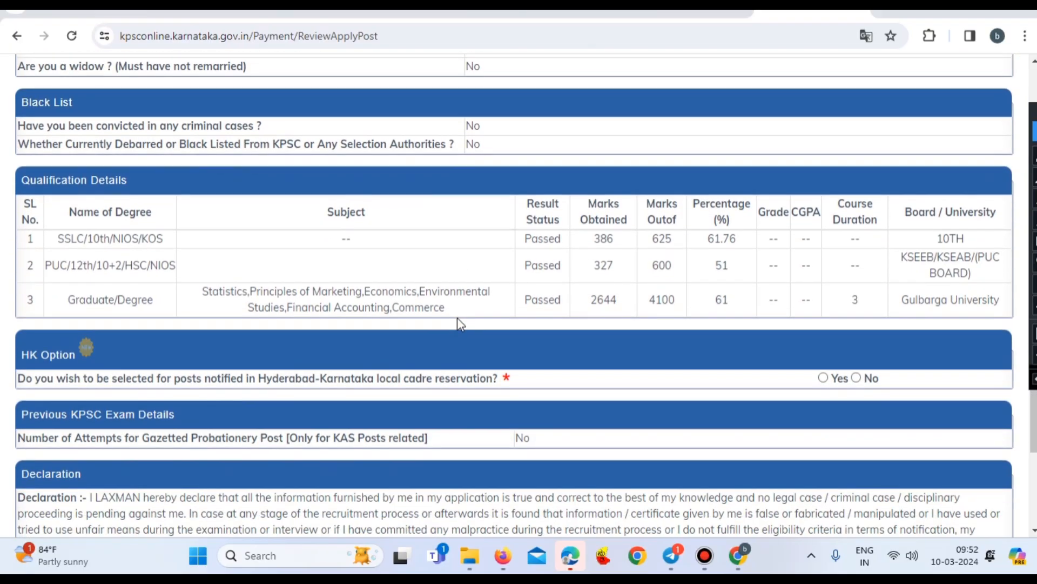
{"action": "scroll", "coordinate": [458, 320], "scroll_direction": "down", "scroll_amount": 2}
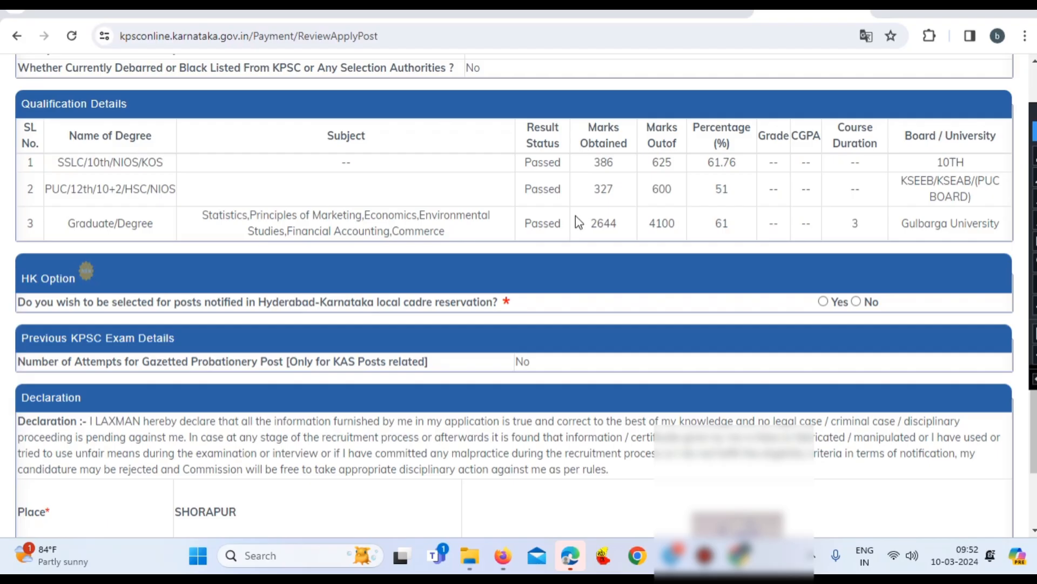
{"action": "scroll", "coordinate": [460, 247], "scroll_direction": "down", "scroll_amount": 1}
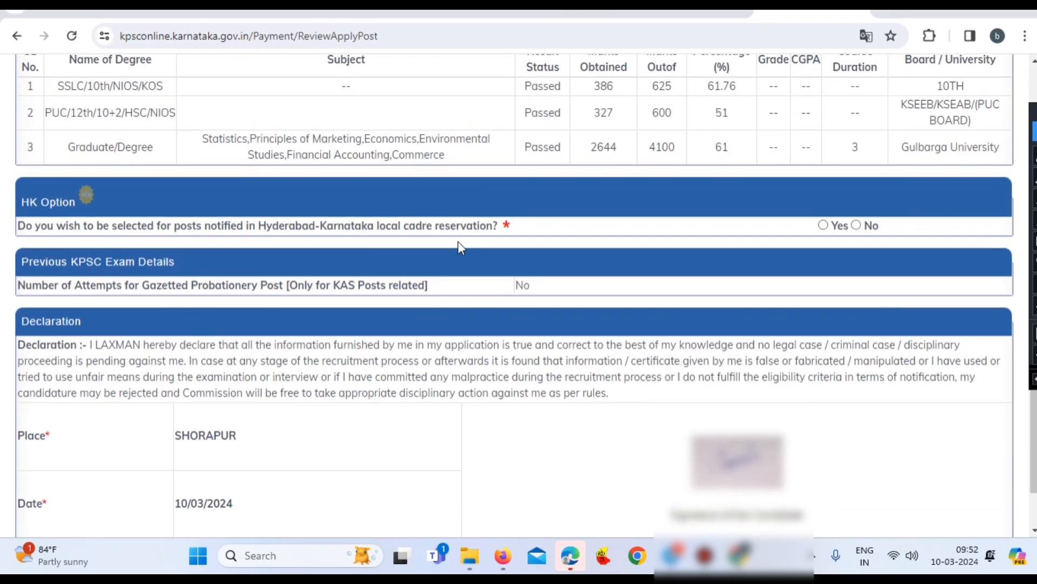
{"action": "scroll", "coordinate": [459, 247], "scroll_direction": "down", "scroll_amount": 1}
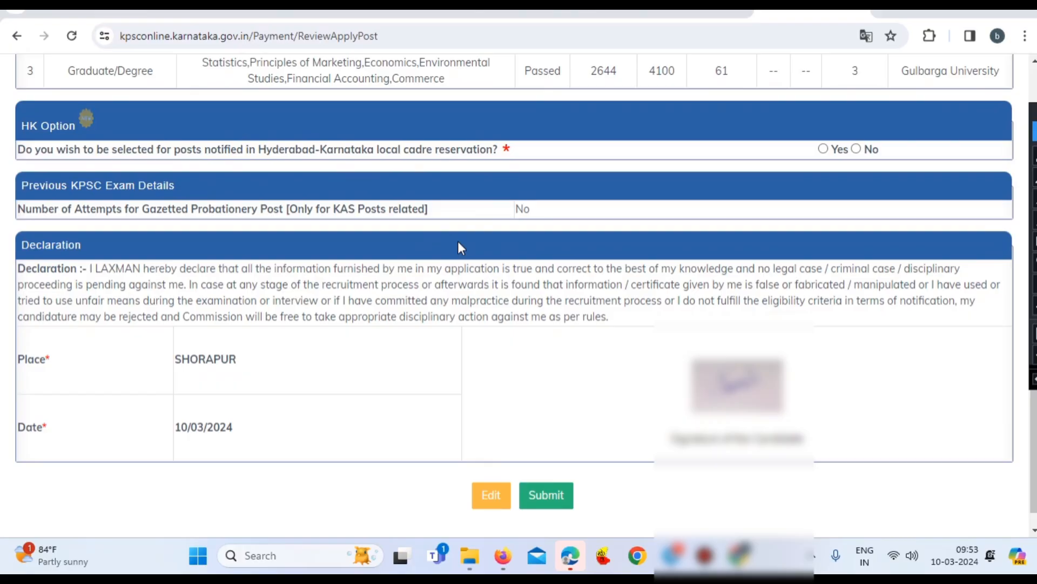
Step: Mark the HK Option heading with a red arrow, answer Yes for both Hyderabad-Karnataka local and Residual parent cadre posts, and prefer H.K Cadre
{"action": "left_click_drag", "start_coordinate": [1034, 454], "coordinate": [1035, 448]}
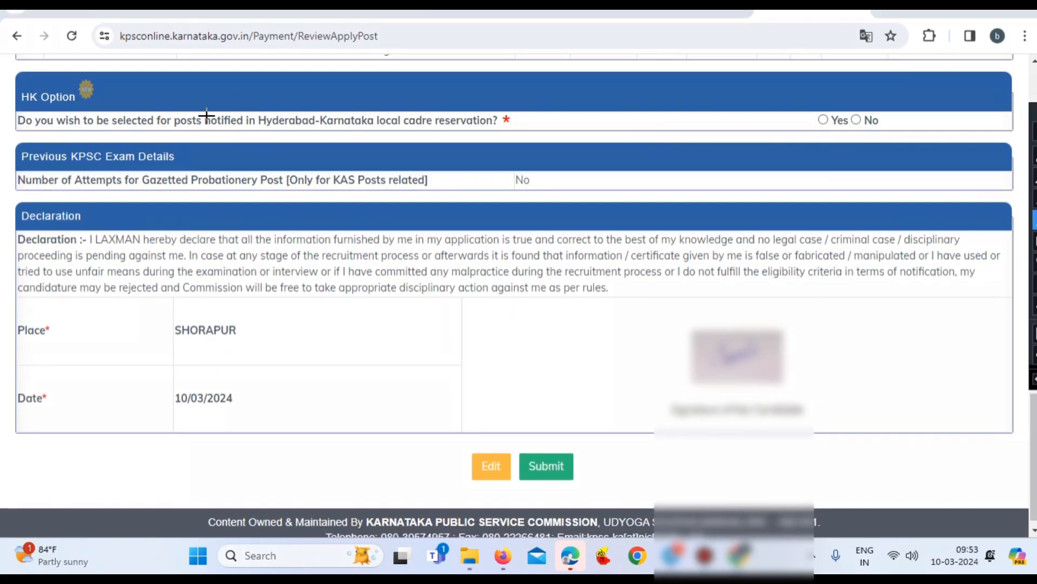
{"action": "left_click_drag", "start_coordinate": [284, 94], "coordinate": [115, 92]}
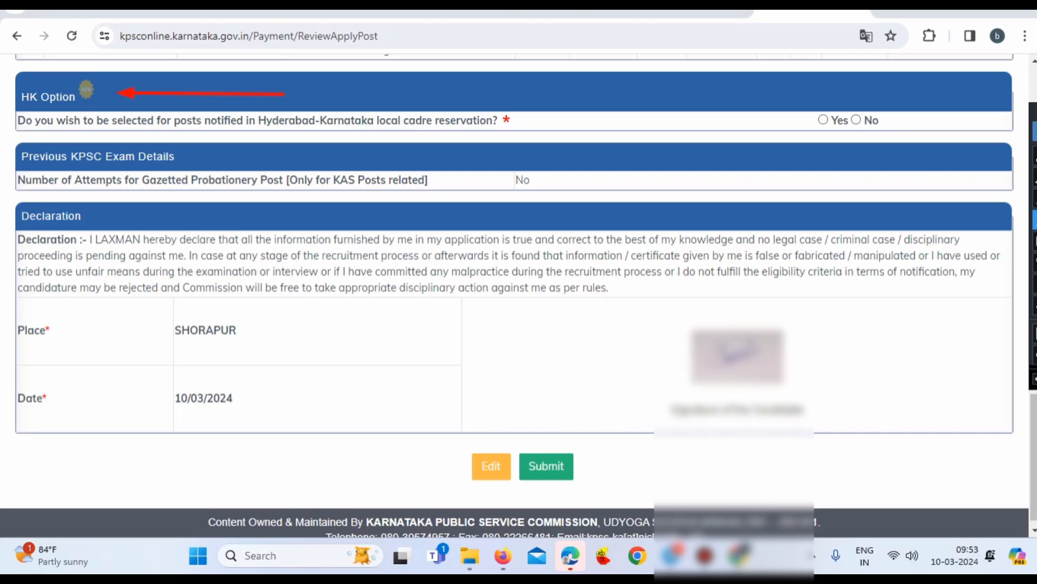
{"action": "left_click", "coordinate": [823, 120]}
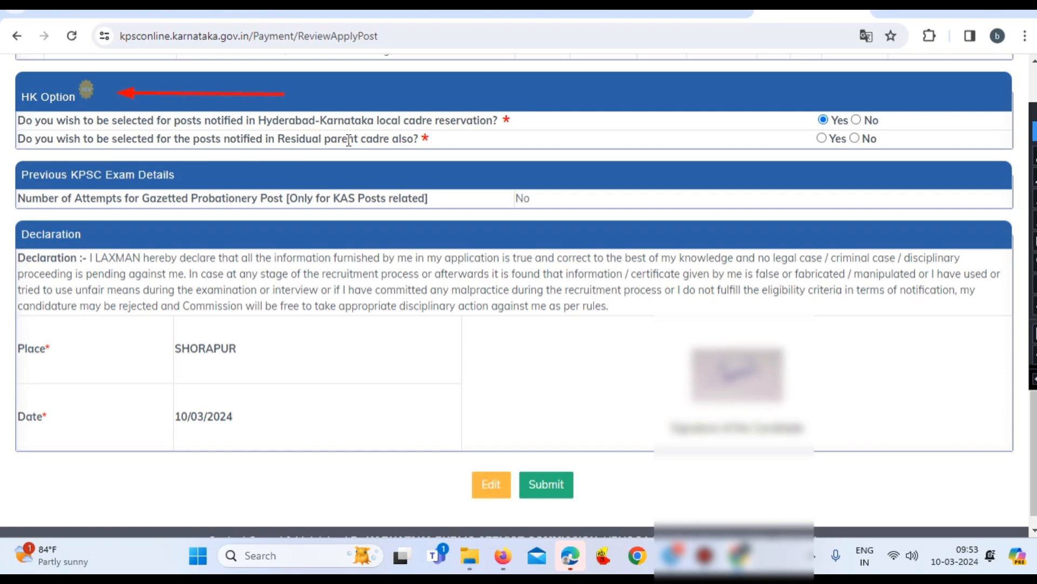
{"action": "left_click", "coordinate": [821, 139]}
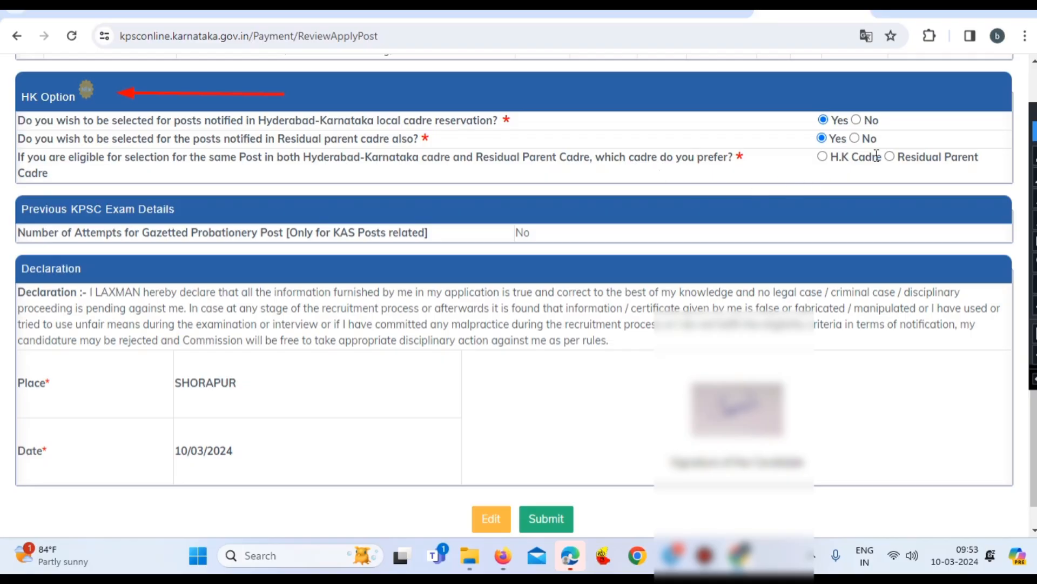
{"action": "left_click", "coordinate": [822, 157]}
Step: Submit the application, highlight the application reference number in the confirmation message and close the message
{"action": "scroll", "coordinate": [431, 250], "scroll_direction": "down", "scroll_amount": 1}
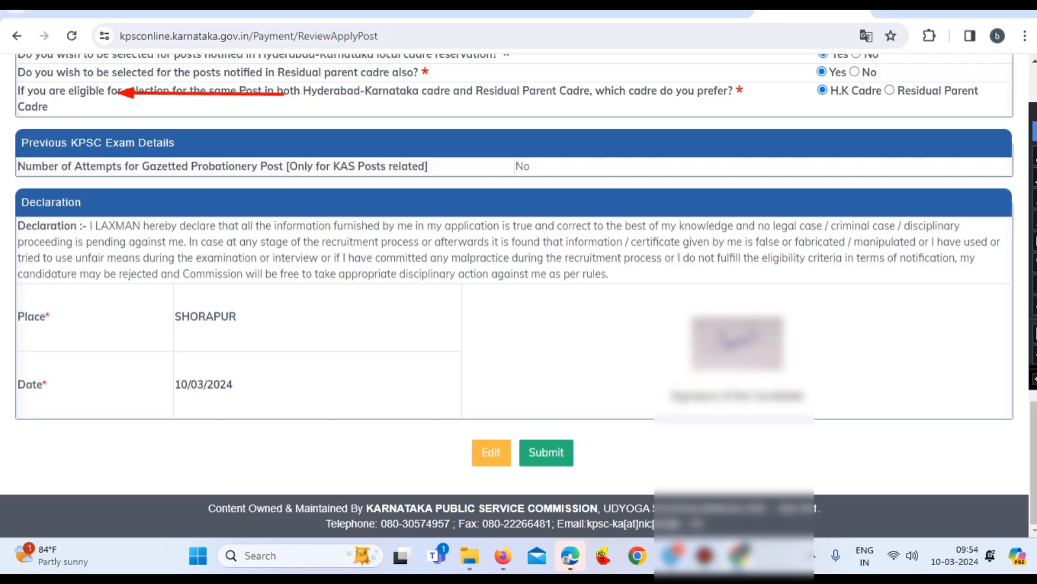
{"action": "left_click", "coordinate": [549, 457]}
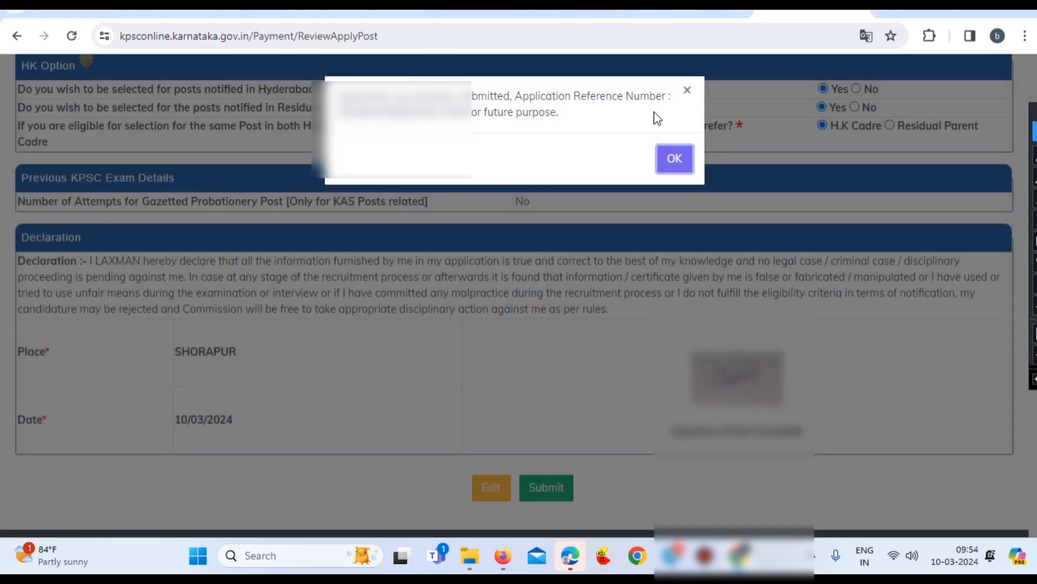
{"action": "double_click", "coordinate": [402, 111]}
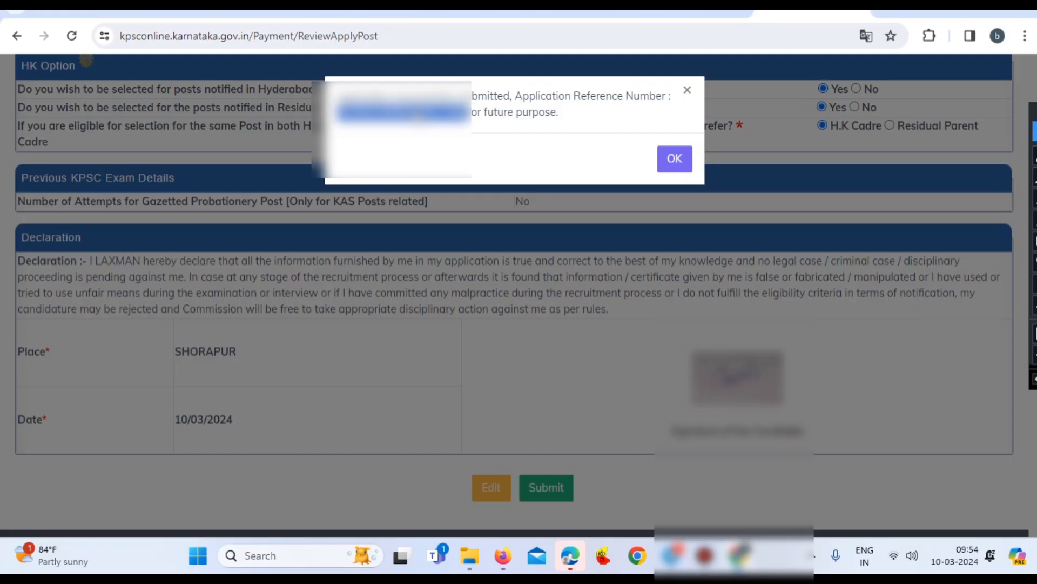
{"action": "left_click", "coordinate": [682, 162]}
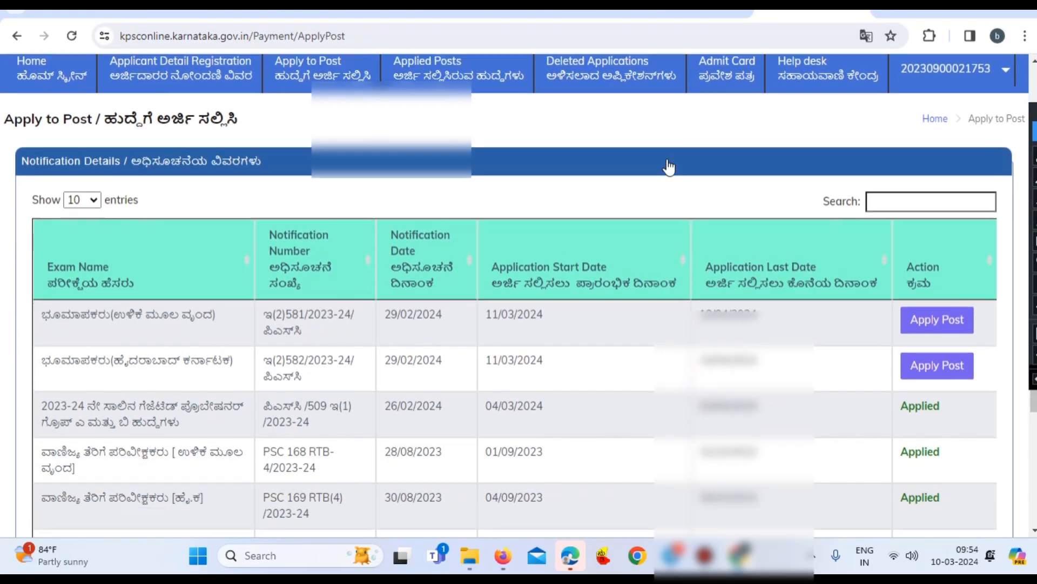
Step: Draw red rectangles around the Gazetted Probationers Applied status, the first two exam names and their Apply Post options
{"action": "scroll", "coordinate": [669, 167], "scroll_direction": "down", "scroll_amount": 1}
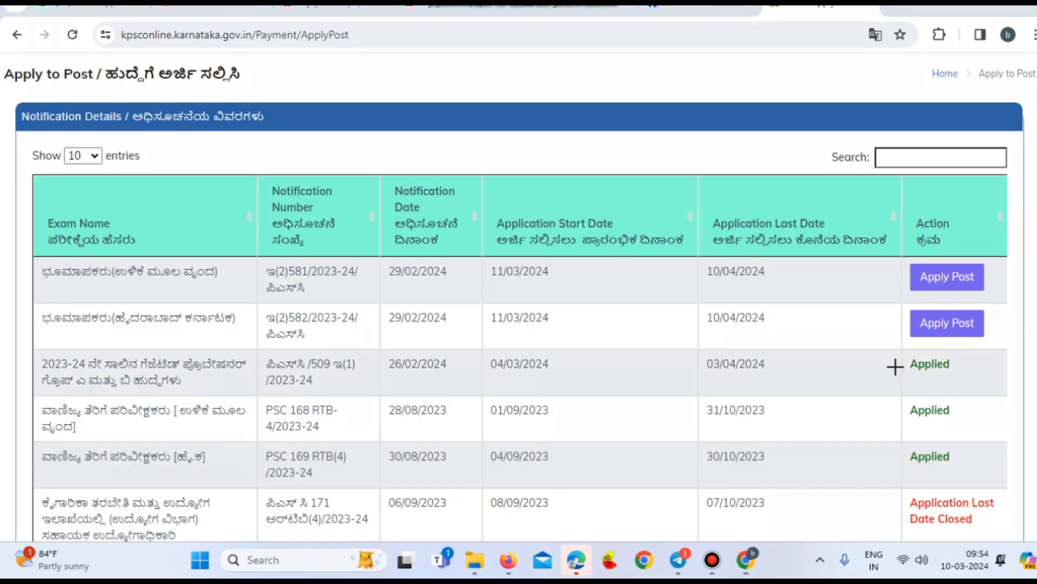
{"action": "left_click_drag", "start_coordinate": [893, 348], "coordinate": [986, 398]}
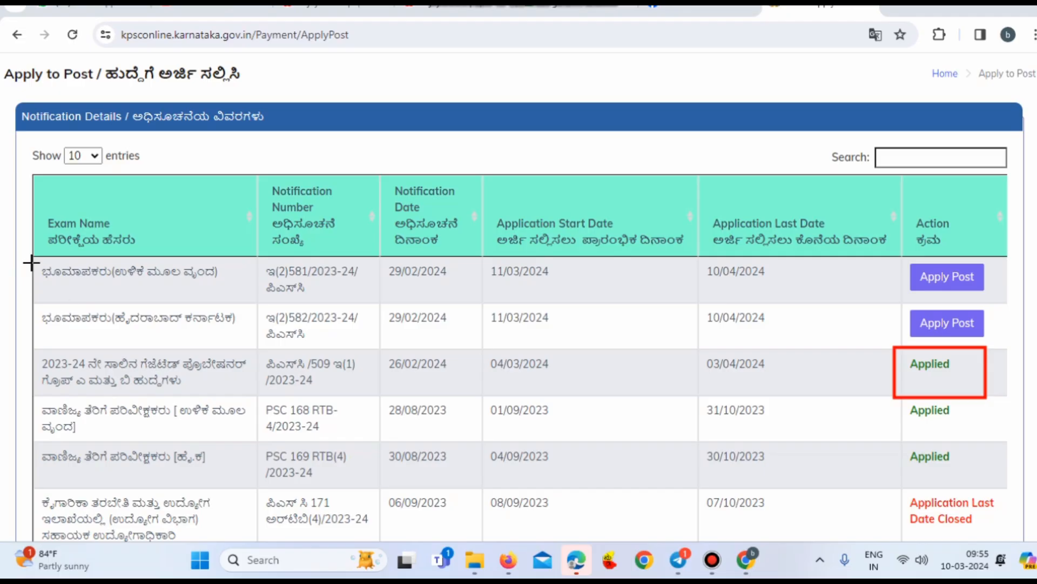
{"action": "mouse_move", "coordinate": [31, 262]}
{"action": "left_mouse_down"}
{"action": "mouse_move", "coordinate": [116, 323]}
{"action": "mouse_move", "coordinate": [236, 343]}
{"action": "left_mouse_up"}
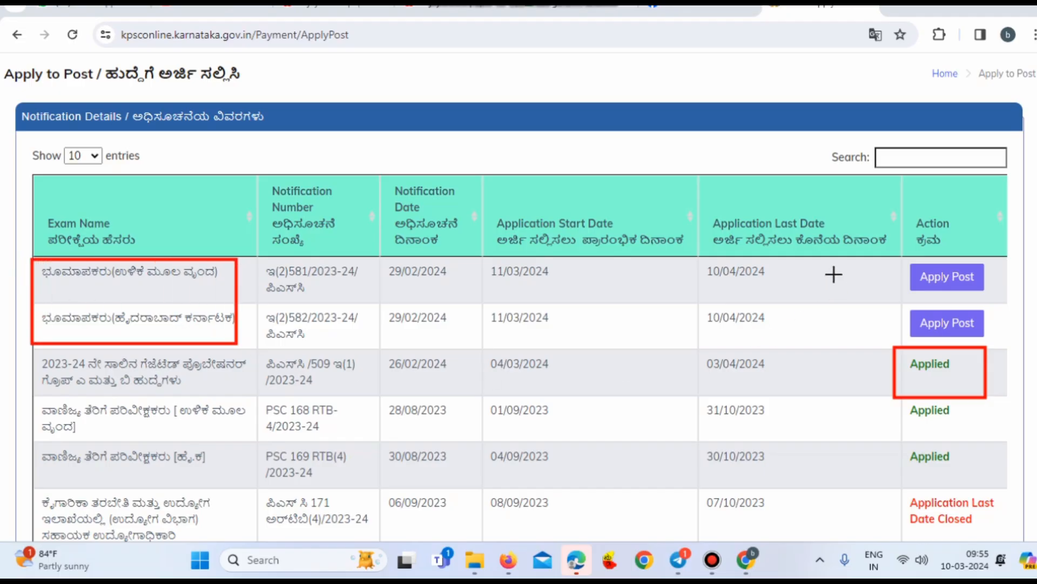
{"action": "mouse_move", "coordinate": [837, 258]}
{"action": "left_mouse_down"}
{"action": "mouse_move", "coordinate": [850, 303]}
{"action": "mouse_move", "coordinate": [1030, 338]}
{"action": "left_mouse_up"}
{"action": "mouse_move", "coordinate": [904, 259]}
{"action": "left_mouse_down"}
{"action": "mouse_move", "coordinate": [917, 293]}
{"action": "mouse_move", "coordinate": [988, 296]}
{"action": "left_mouse_up"}
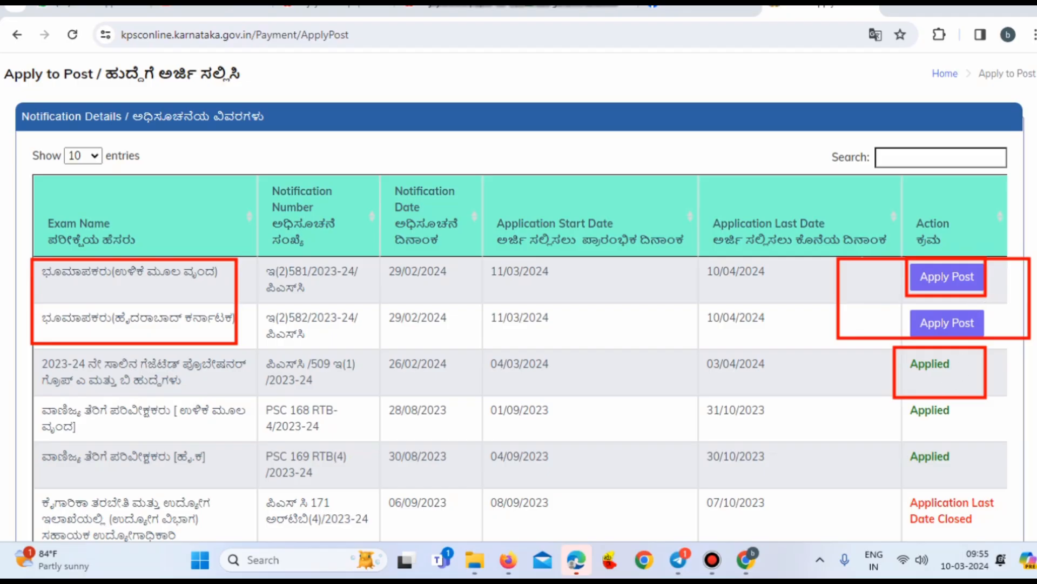
Step: Remove the four red rectangles from the notification list
{"action": "left_click", "coordinate": [999, 380]}
{"action": "left_click", "coordinate": [999, 379]}
{"action": "left_click", "coordinate": [999, 380]}
{"action": "left_click", "coordinate": [1000, 380]}
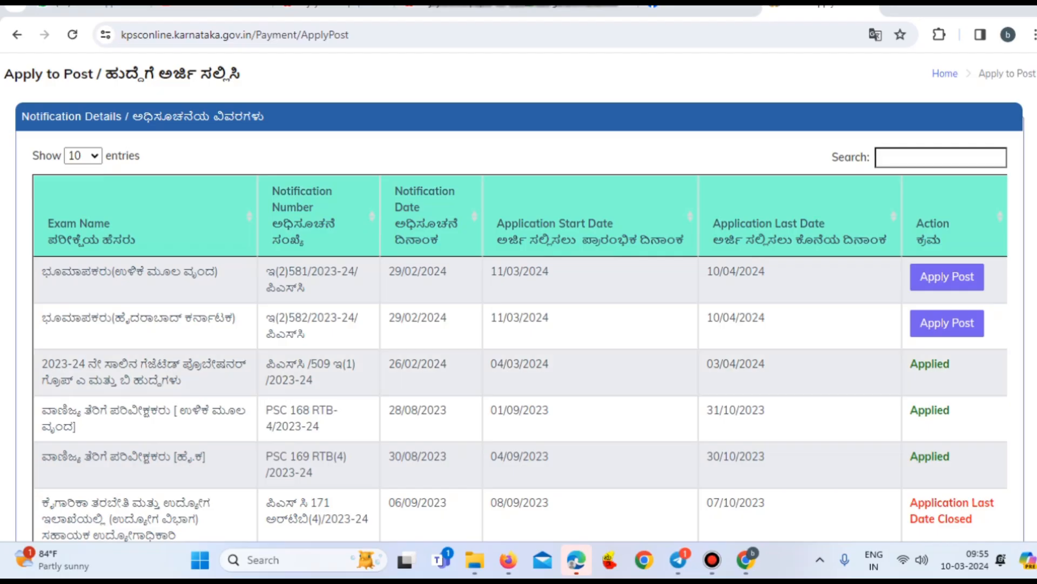
Step: Frame the Applied Posts option with a red rectangle and open the list of applied posts
{"action": "scroll", "coordinate": [725, 319], "scroll_direction": "up", "scroll_amount": 3}
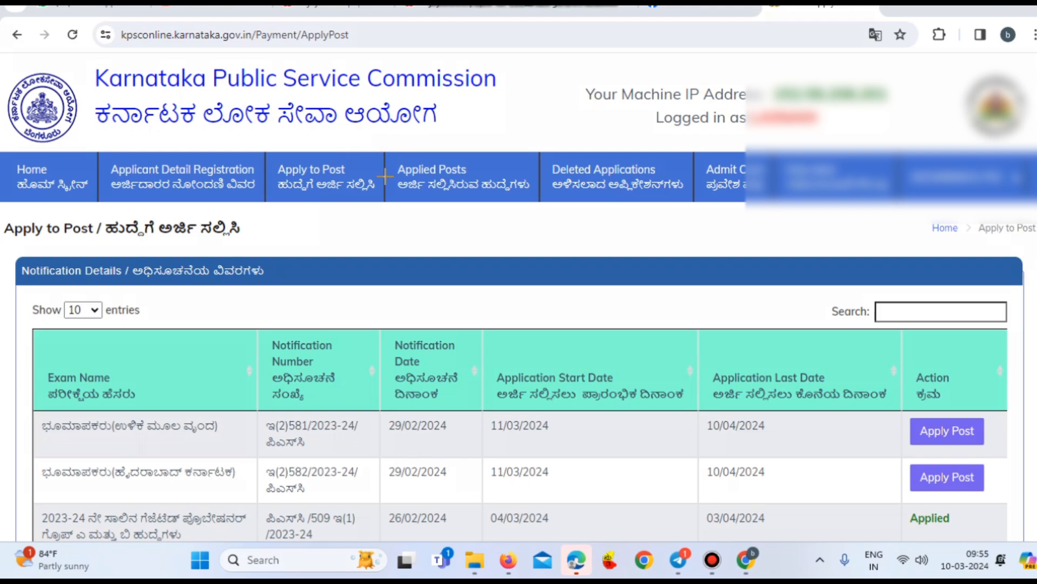
{"action": "mouse_move", "coordinate": [379, 144]}
{"action": "left_mouse_down"}
{"action": "mouse_move", "coordinate": [510, 219]}
{"action": "mouse_move", "coordinate": [538, 207]}
{"action": "left_mouse_up"}
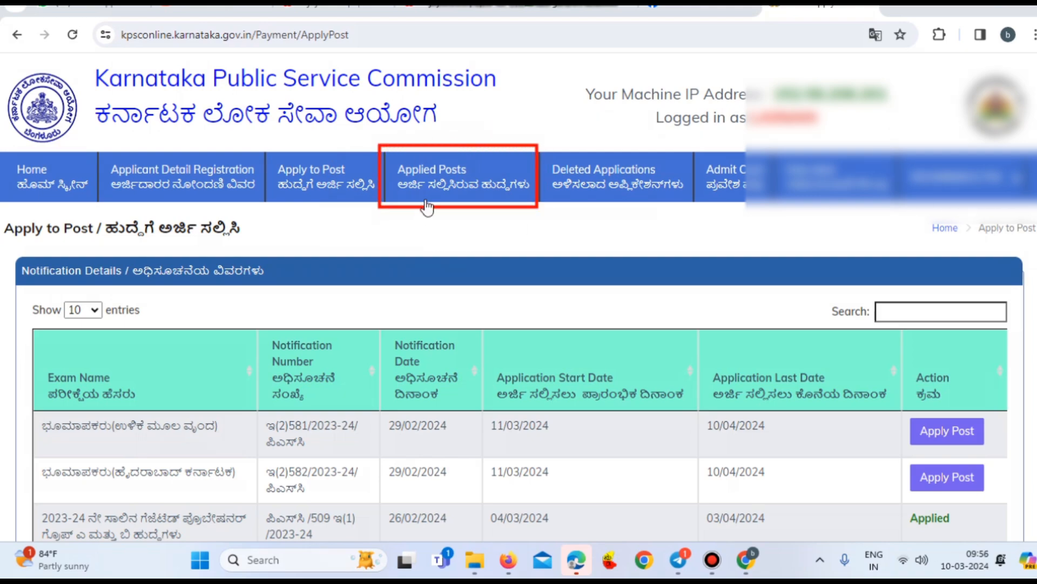
{"action": "left_click", "coordinate": [439, 176]}
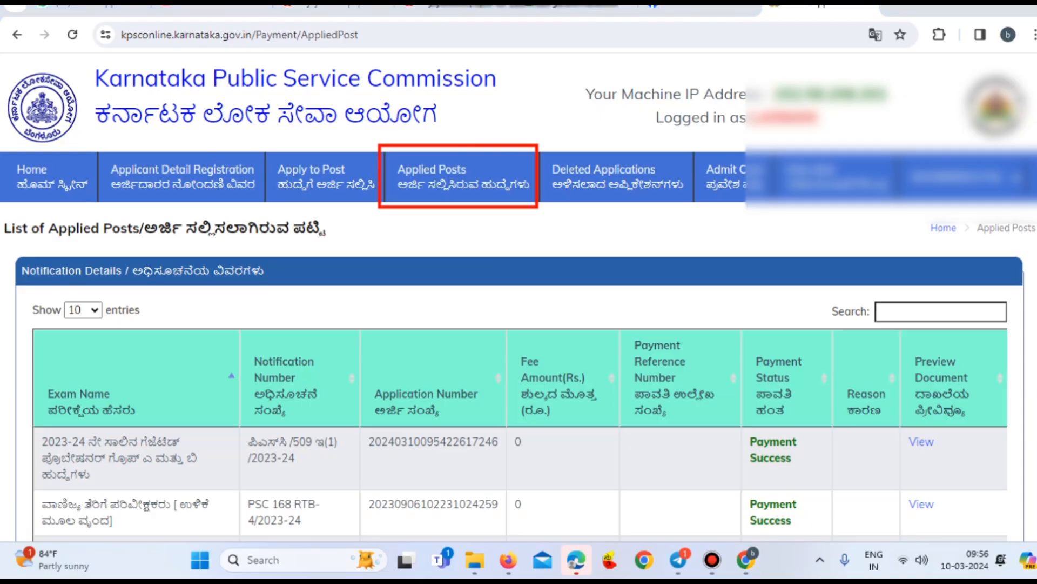
Step: Open the preview of the applied 2023-24 Gazetted Probationers application, confirm viewing it, and review it down to the declaration
{"action": "scroll", "coordinate": [637, 352], "scroll_direction": "down", "scroll_amount": 3}
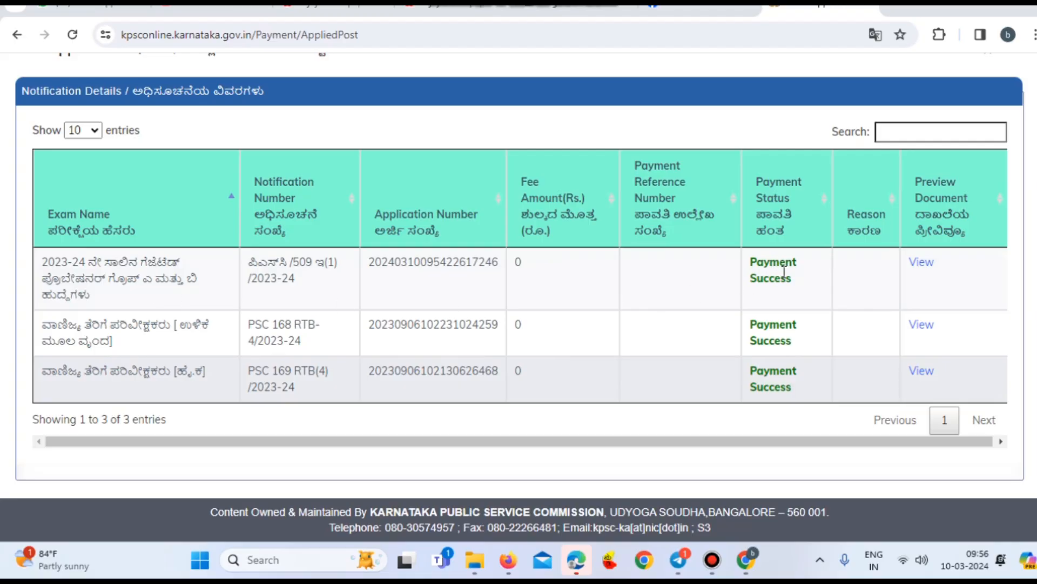
{"action": "left_click", "coordinate": [922, 263]}
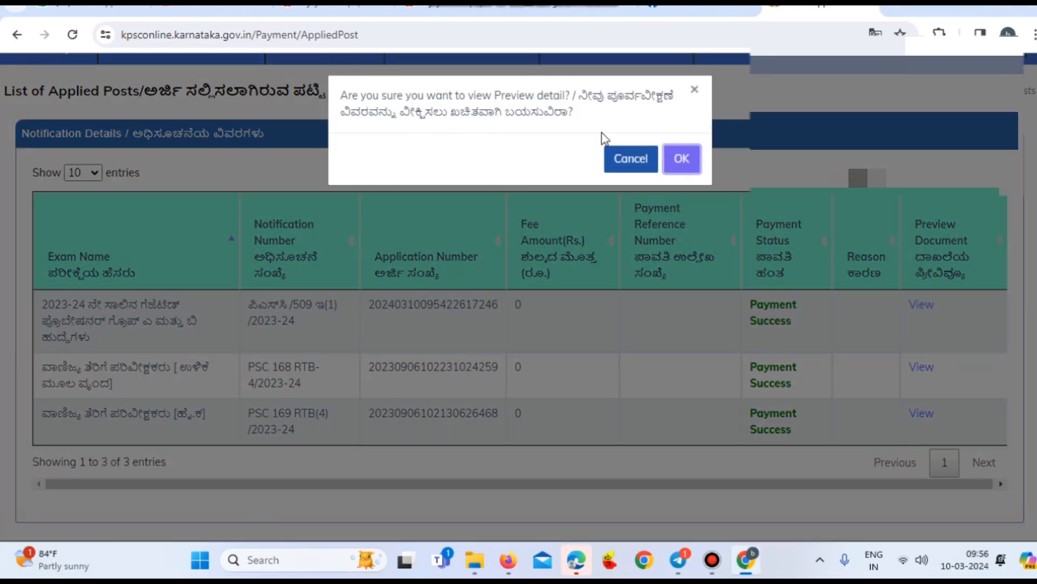
{"action": "left_click", "coordinate": [682, 159]}
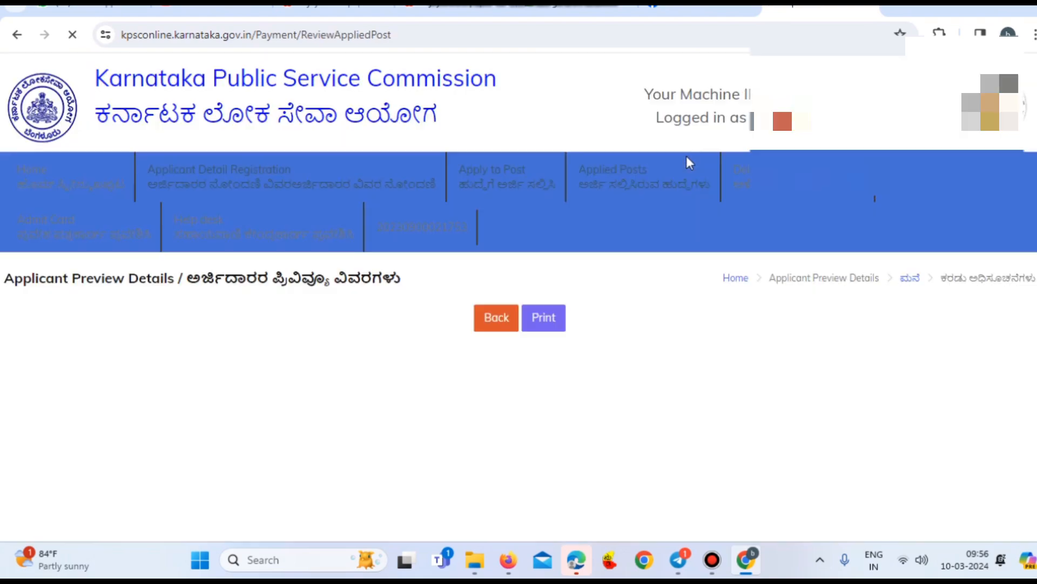
{"action": "scroll", "coordinate": [648, 294], "scroll_direction": "down", "scroll_amount": 1}
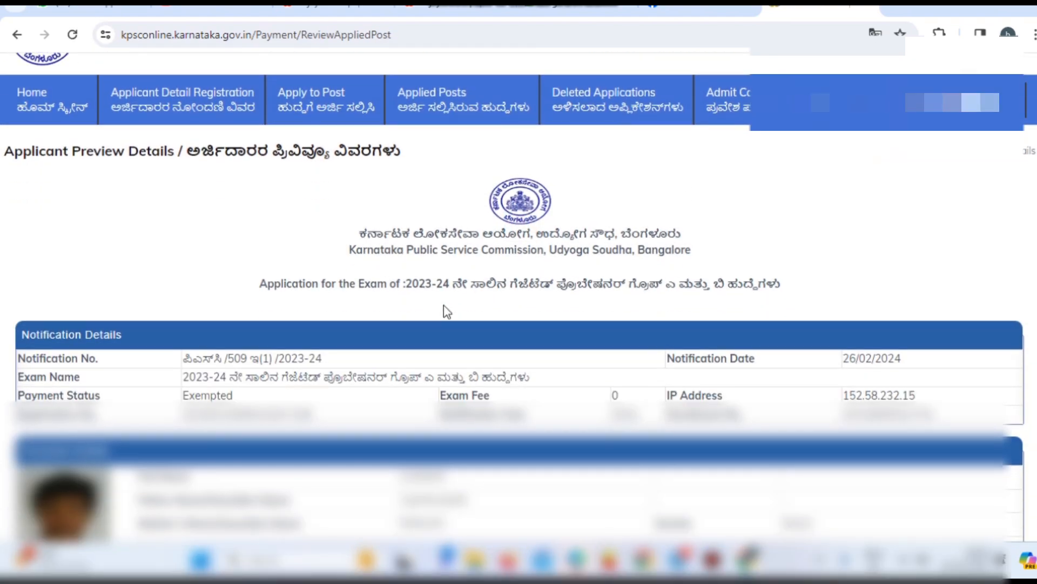
{"action": "scroll", "coordinate": [446, 310], "scroll_direction": "down", "scroll_amount": 15}
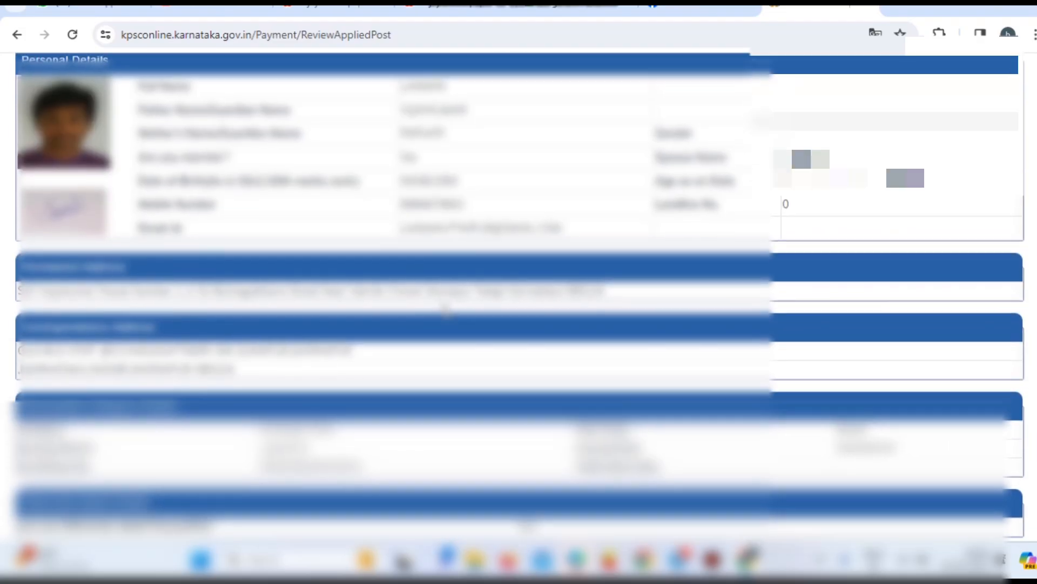
{"action": "scroll", "coordinate": [444, 306], "scroll_direction": "down", "scroll_amount": 5}
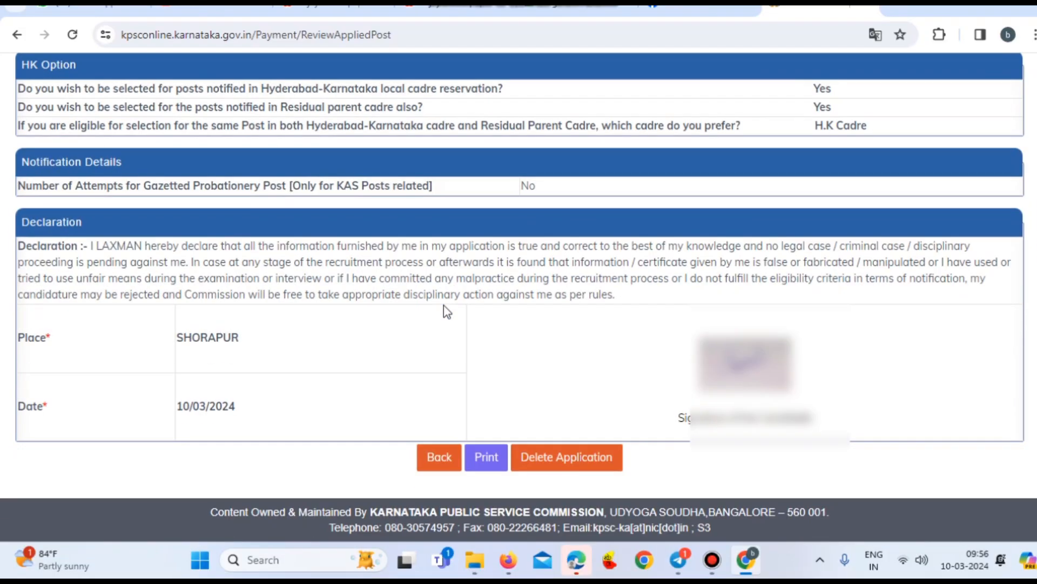
Step: Open the printable version of the application, check it to the end, and return to the application preview
{"action": "left_click", "coordinate": [486, 463]}
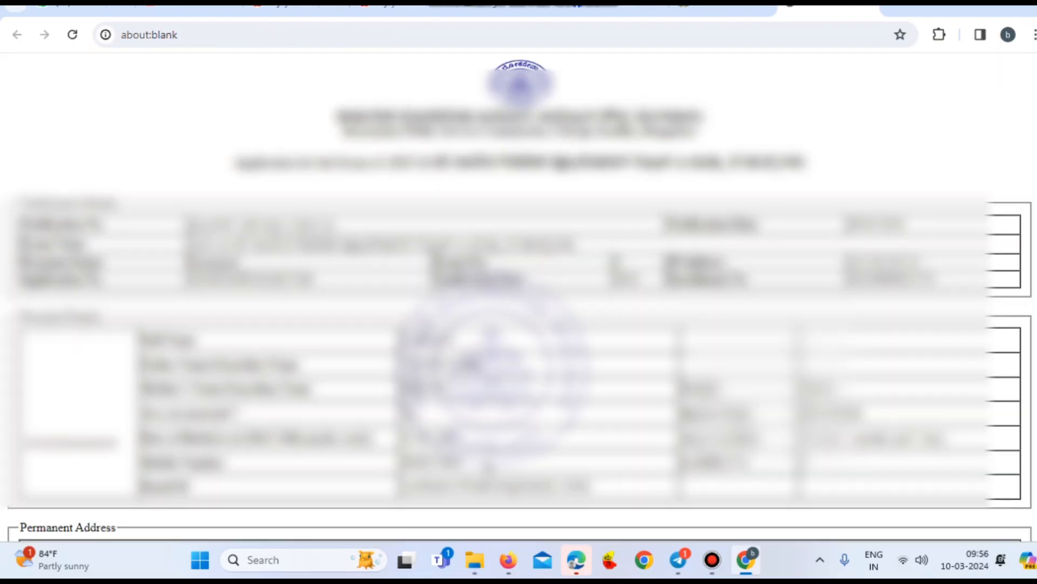
{"action": "scroll", "coordinate": [592, 256], "scroll_direction": "down", "scroll_amount": 20}
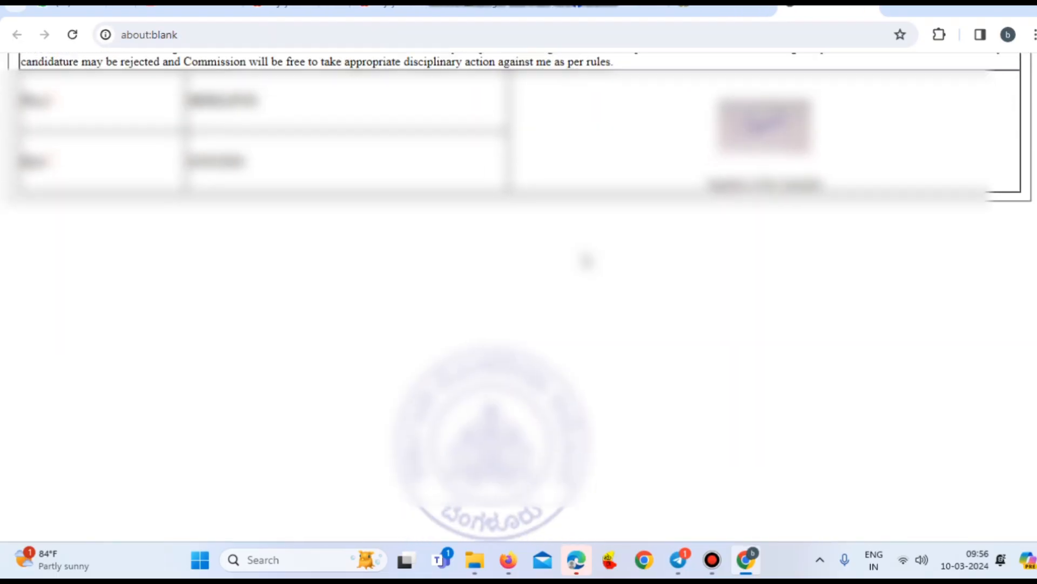
{"action": "left_click", "coordinate": [727, 9]}
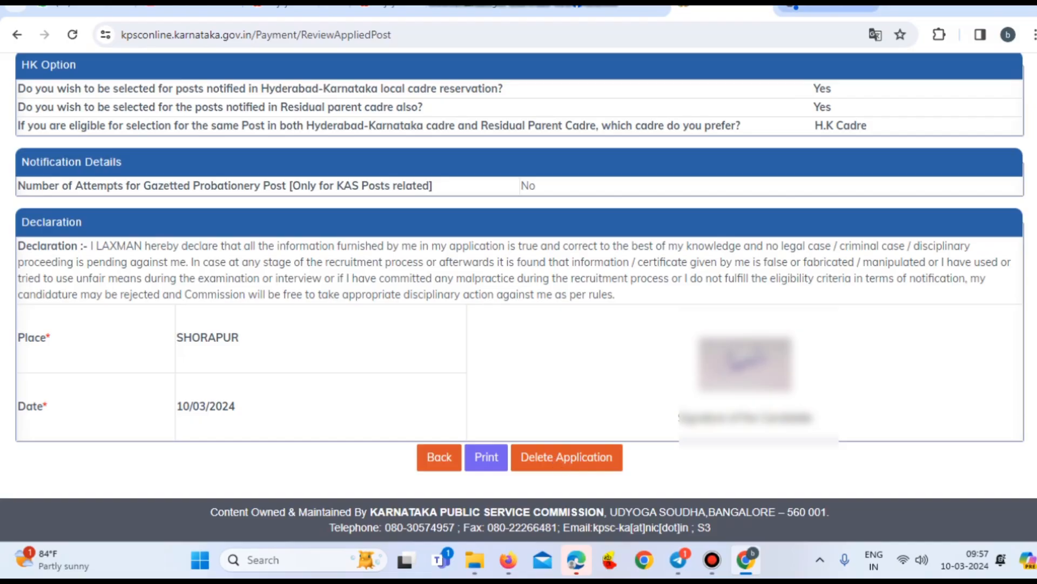
Step: Return to the printable application and save it as a PDF named KAS on the Desktop
{"action": "left_click", "coordinate": [828, 8]}
{"action": "left_click", "coordinate": [815, 121]}
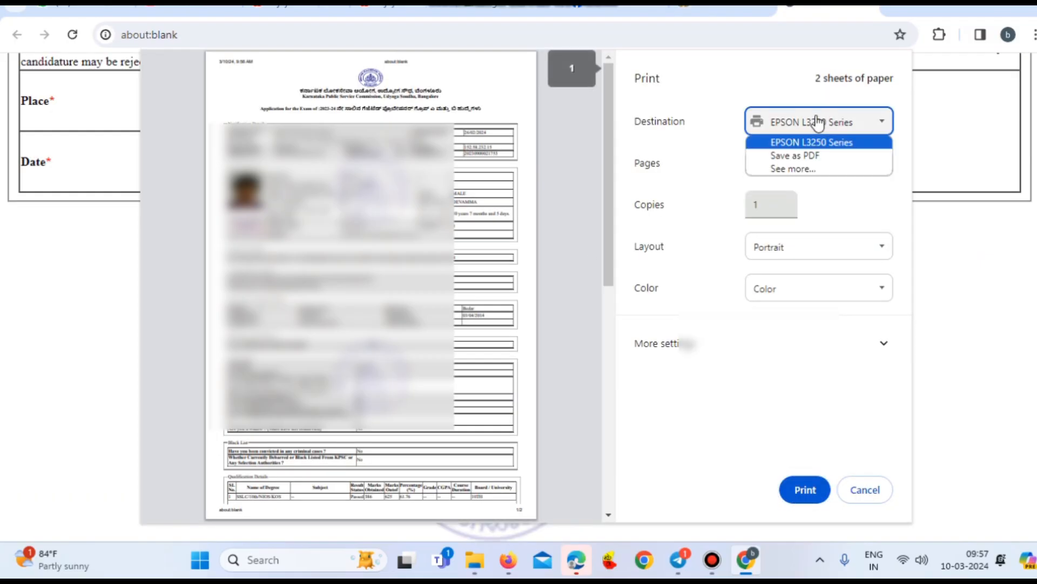
{"action": "left_click", "coordinate": [799, 155]}
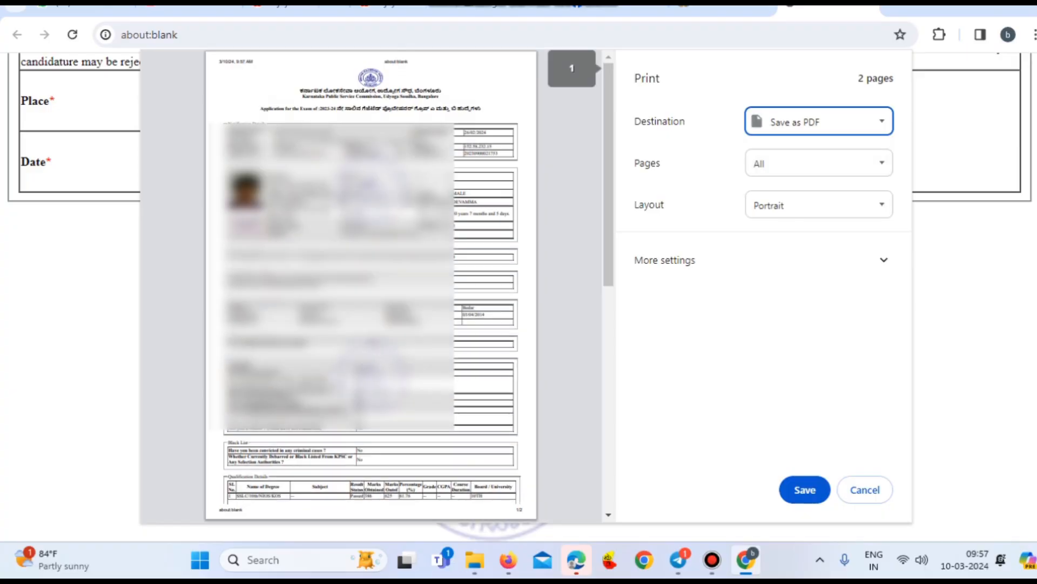
{"action": "left_click", "coordinate": [807, 487]}
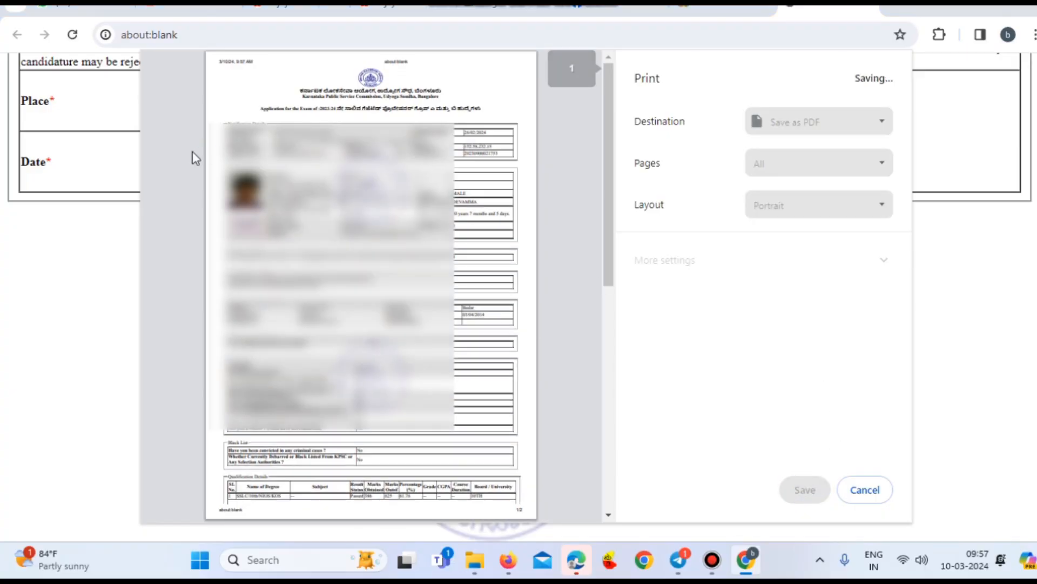
{"action": "left_click", "coordinate": [59, 141]}
{"action": "double_click", "coordinate": [149, 276]}
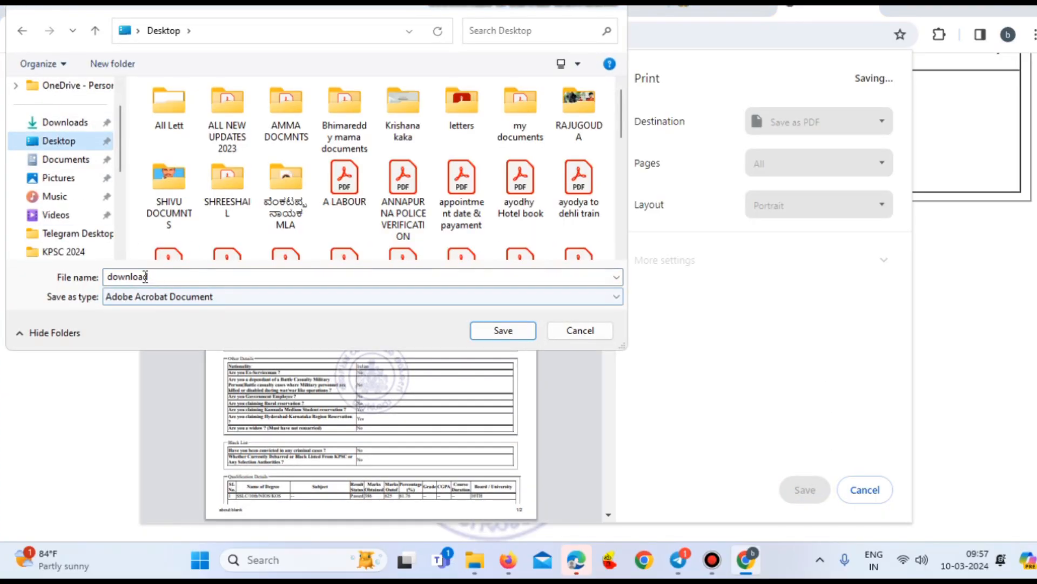
{"action": "type", "text": "KAS"}
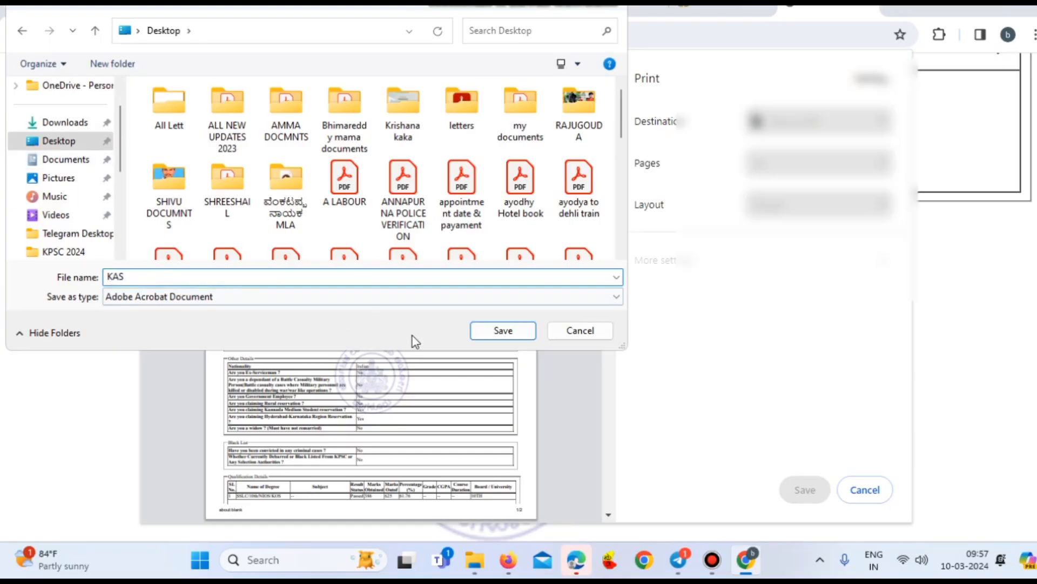
{"action": "left_click", "coordinate": [499, 335]}
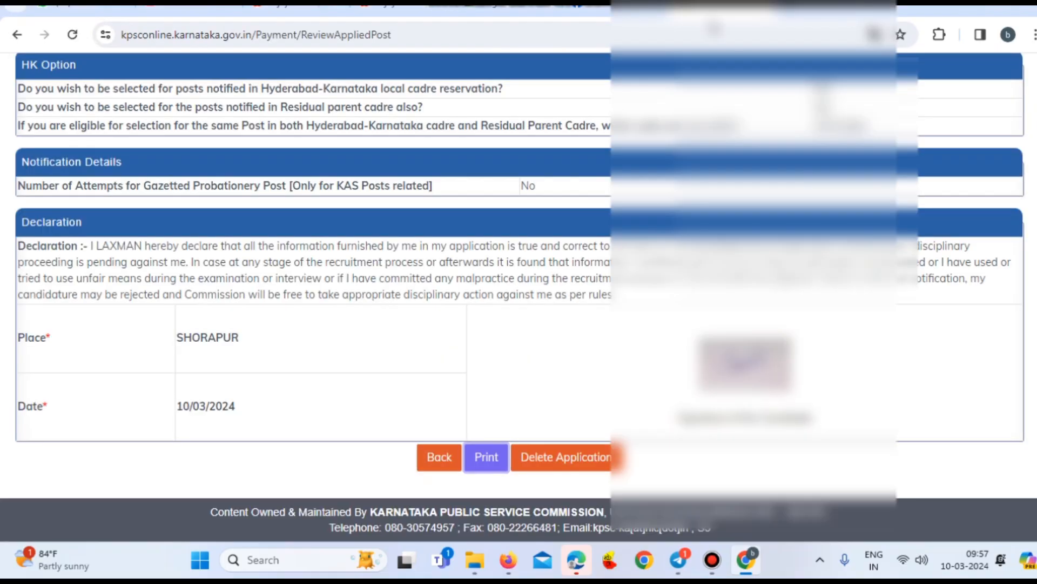
Step: Leave the application preview for the home dashboard, dismiss the qualification details notice, and bring the notification list into view
{"action": "scroll", "coordinate": [500, 335], "scroll_direction": "up", "scroll_amount": 8}
{"action": "scroll", "coordinate": [517, 298], "scroll_direction": "up", "scroll_amount": 10}
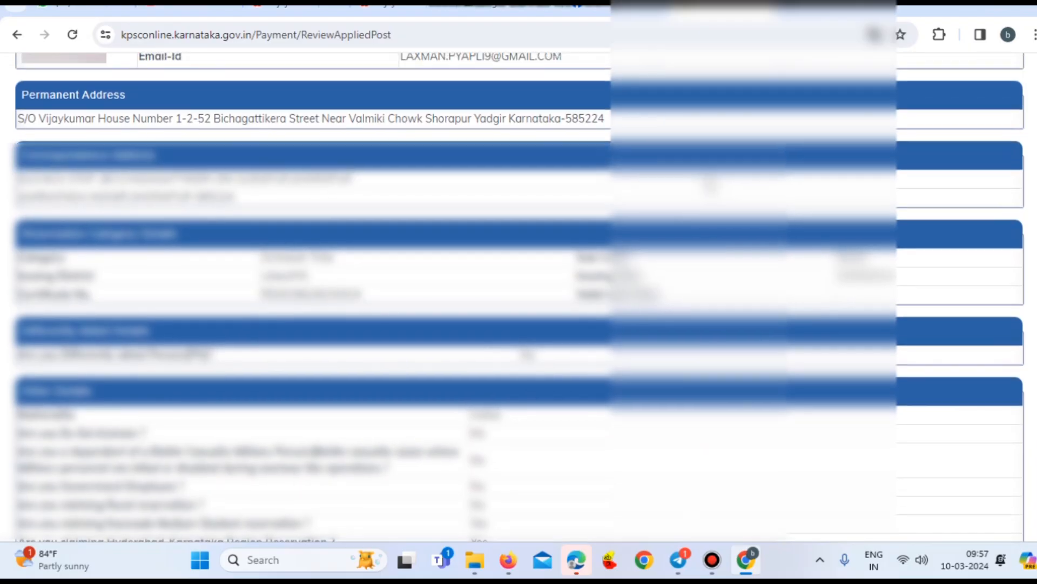
{"action": "scroll", "coordinate": [762, 308], "scroll_direction": "up", "scroll_amount": 3}
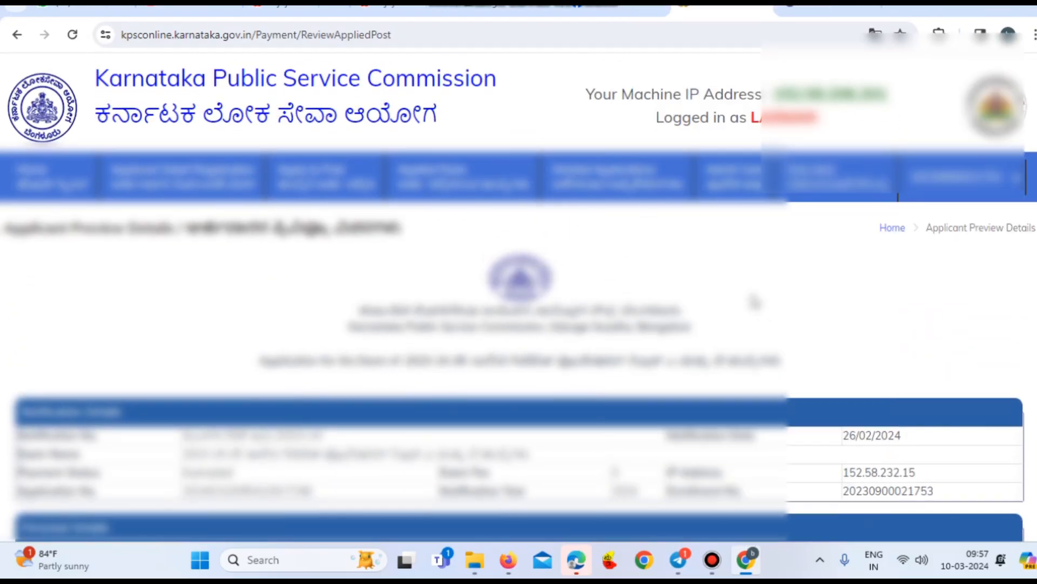
{"action": "scroll", "coordinate": [757, 300], "scroll_direction": "down", "scroll_amount": 2}
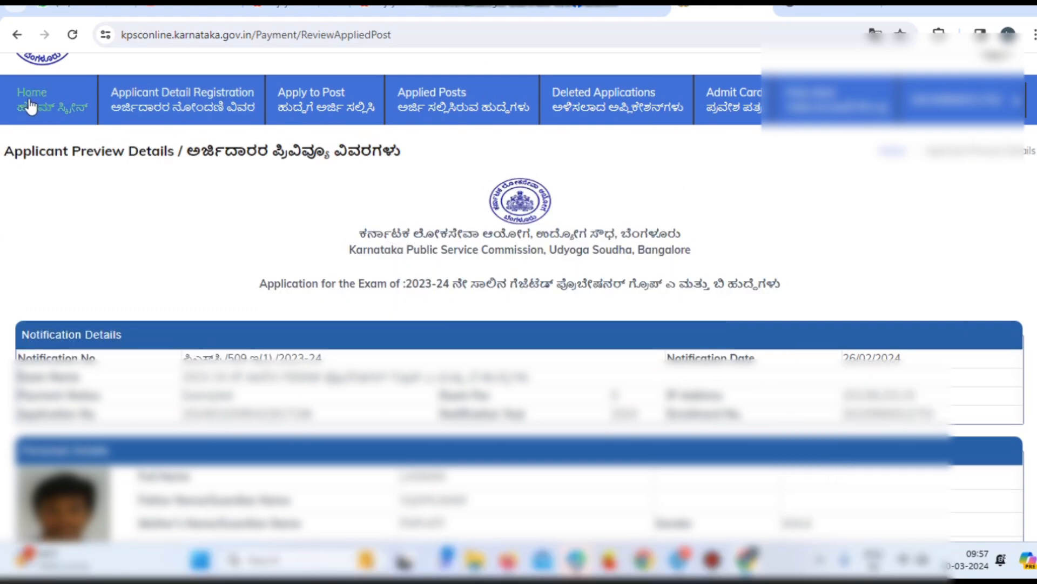
{"action": "left_click", "coordinate": [34, 101]}
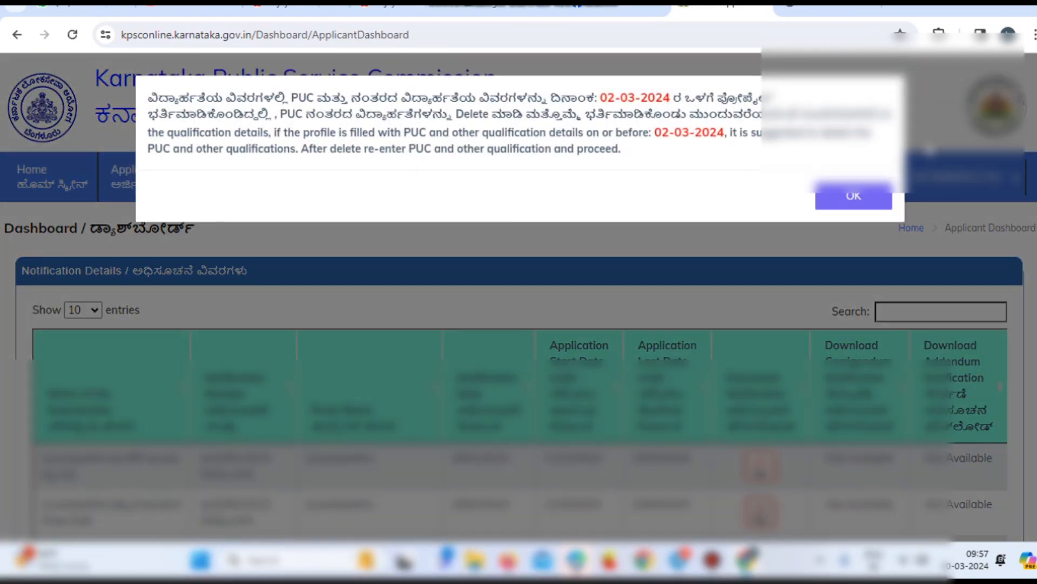
{"action": "left_click", "coordinate": [857, 199]}
{"action": "scroll", "coordinate": [854, 196], "scroll_direction": "down", "scroll_amount": 1}
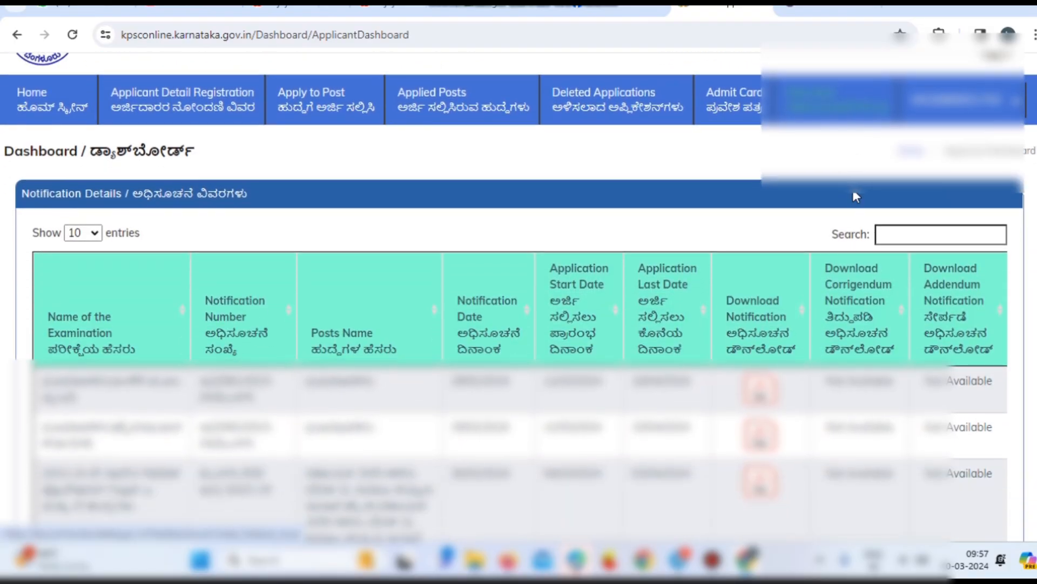